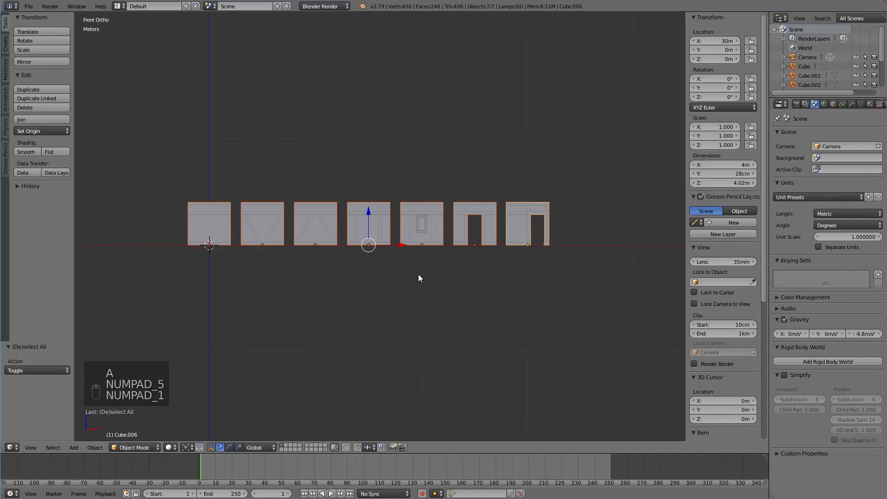
Step: Move all seven wall modules together by -20 m along the X axis
{"action": "scroll", "coordinate": [430, 275], "scroll_direction": "down", "scroll_amount": 2}
{"action": "left_click_drag", "start_coordinate": [404, 237], "coordinate": [257, 242]}
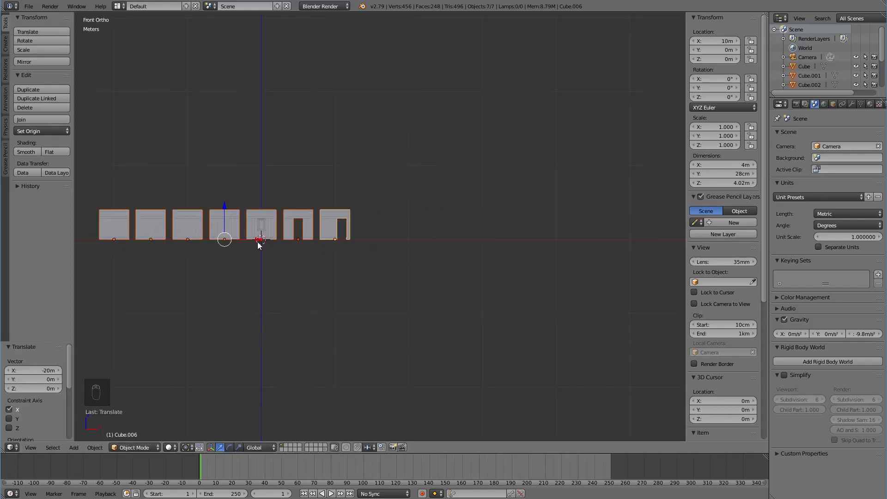
Step: Duplicate the wall module with the window and place the copy at X 15 m, at the end of the row
{"action": "scroll", "coordinate": [416, 258], "scroll_direction": "up", "scroll_amount": 3}
{"action": "right_click", "coordinate": [395, 247]}
{"action": "middle_click_drag", "start_coordinate": [492, 278], "coordinate": [408, 278], "text": "shift"}
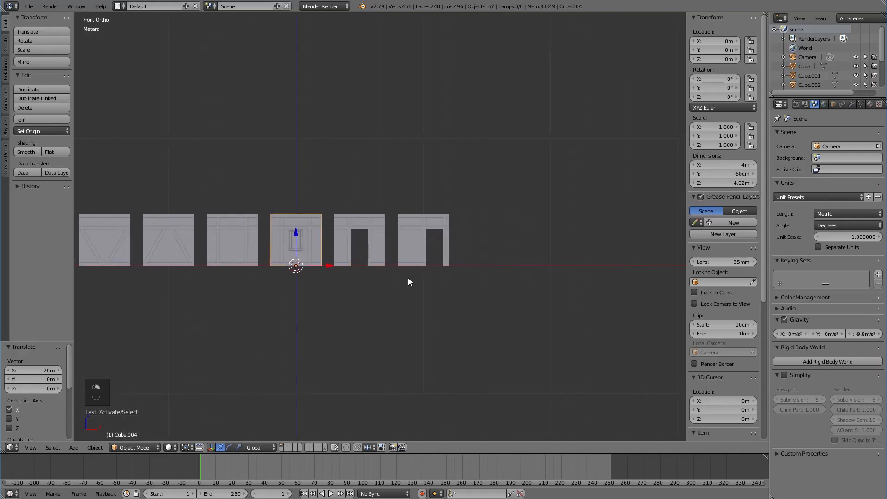
{"action": "key", "text": "shift+d"}
{"action": "left_click", "coordinate": [597, 280]}
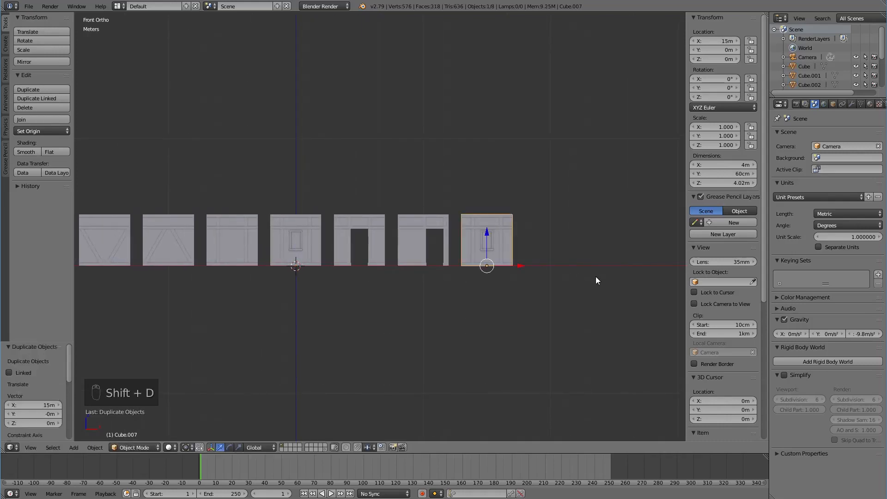
Step: In Edit Mode, hide the duplicate wall's three horizontal beams and two vertical posts as complete pieces, selecting them by face
{"action": "scroll", "coordinate": [595, 276], "scroll_direction": "up", "scroll_amount": 3}
{"action": "middle_click_drag", "start_coordinate": [583, 281], "coordinate": [362, 268], "text": "shift"}
{"action": "scroll", "coordinate": [362, 268], "scroll_direction": "up", "scroll_amount": 3}
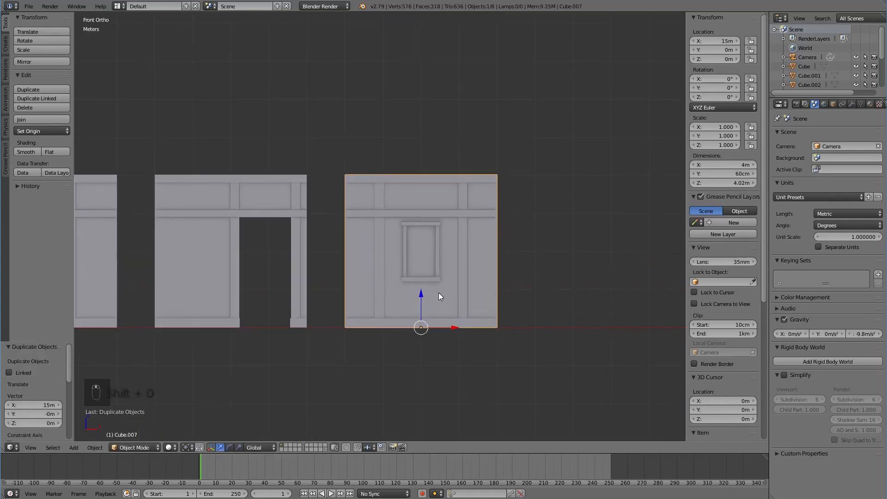
{"action": "middle_click_drag", "start_coordinate": [439, 294], "coordinate": [409, 291]}
{"action": "key", "text": "Tab"}
{"action": "scroll", "coordinate": [410, 290], "scroll_direction": "up", "scroll_amount": 4}
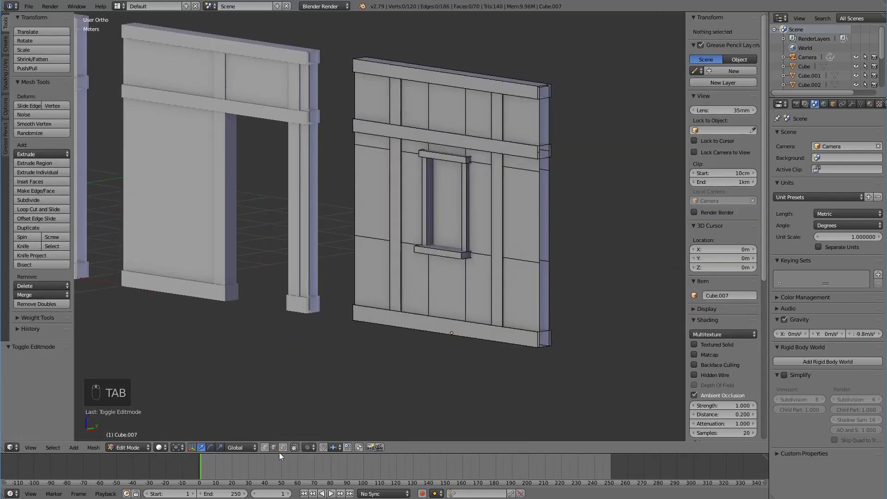
{"action": "scroll", "coordinate": [391, 363], "scroll_direction": "up", "scroll_amount": 2}
{"action": "right_click", "coordinate": [451, 350]}
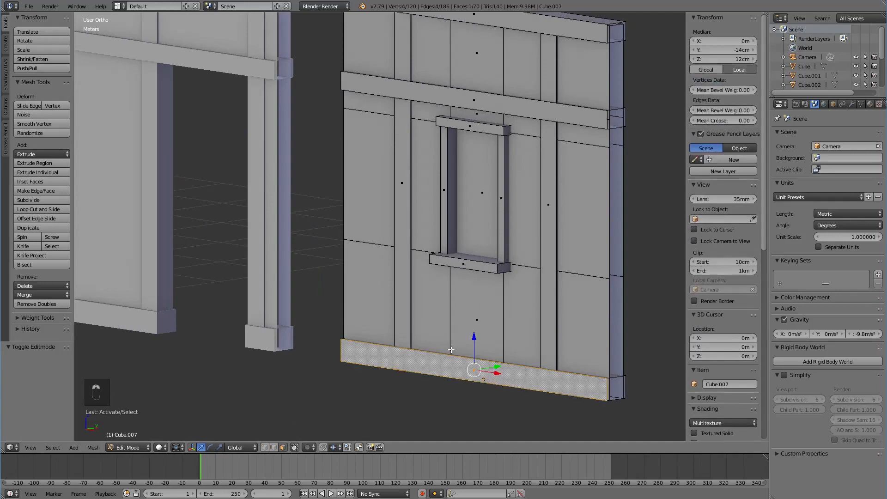
{"action": "right_click", "coordinate": [403, 217], "text": "shift"}
{"action": "right_click", "coordinate": [480, 108], "text": "shift"}
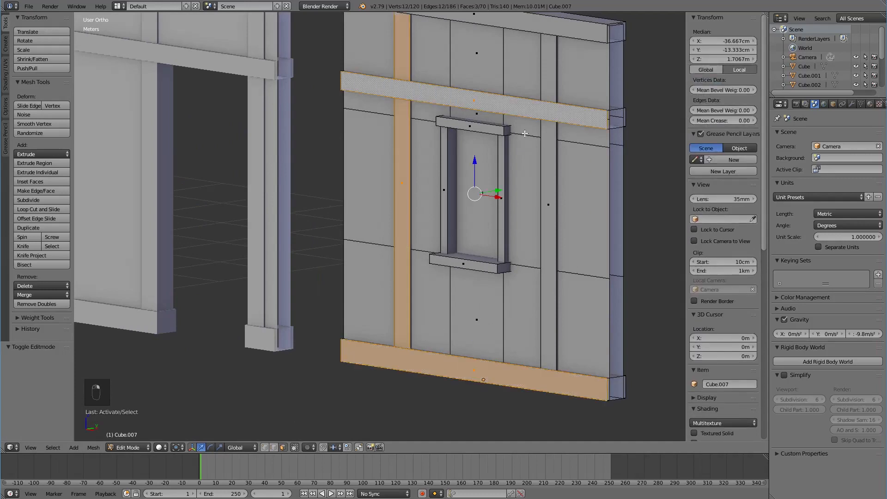
{"action": "right_click", "coordinate": [548, 150], "text": "shift"}
{"action": "middle_click_drag", "start_coordinate": [548, 150], "coordinate": [522, 219], "text": "shift"}
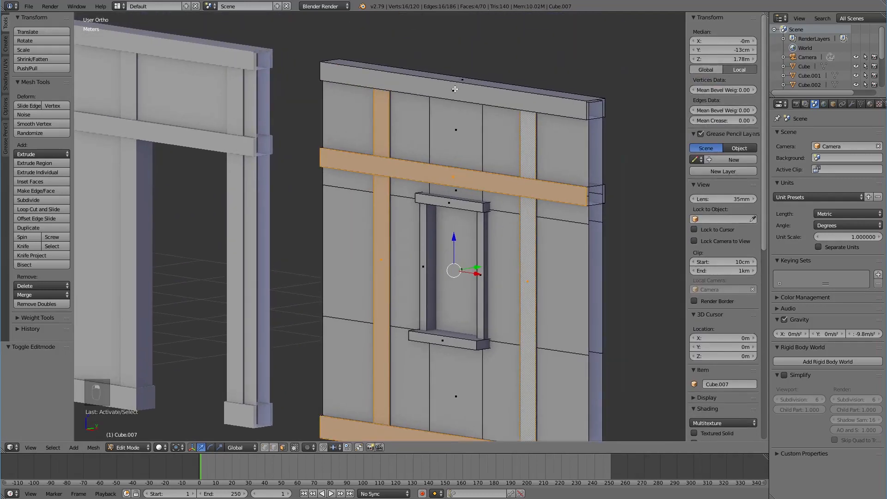
{"action": "right_click", "coordinate": [454, 90], "text": "shift"}
{"action": "scroll", "coordinate": [455, 91], "scroll_direction": "down", "scroll_amount": 2}
{"action": "key", "text": "z"}
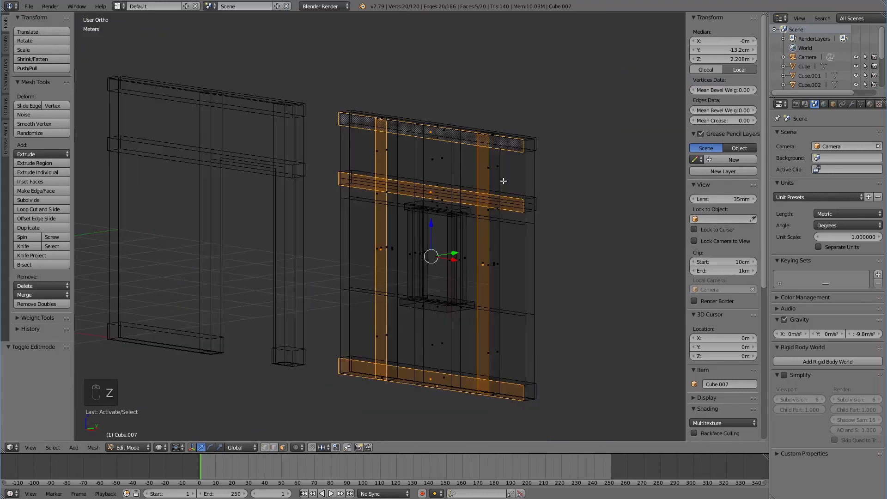
{"action": "key", "text": "ctrl+KP_Add"}
{"action": "key", "text": "ctrl+KP_Add"}
{"action": "key", "text": "ctrl+KP_Add"}
{"action": "key", "text": "ctrl+KP_Add"}
{"action": "key", "text": "ctrl+KP_Add"}
{"action": "key", "text": "ctrl+KP_Add"}
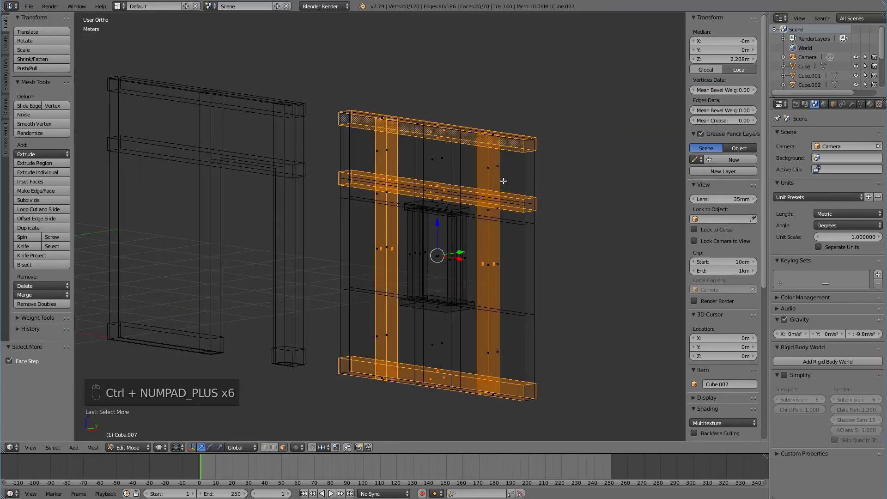
{"action": "key", "text": "h"}
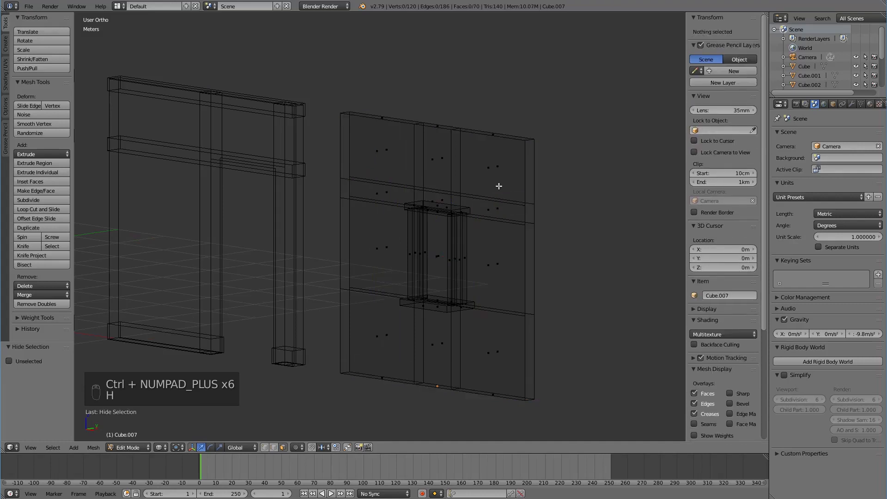
Step: Hide the window frame's two side pieces and its top piece, leaving the sill and the pane
{"action": "key", "text": "z"}
{"action": "scroll", "coordinate": [449, 234], "scroll_direction": "up", "scroll_amount": 3}
{"action": "right_click", "coordinate": [426, 246]}
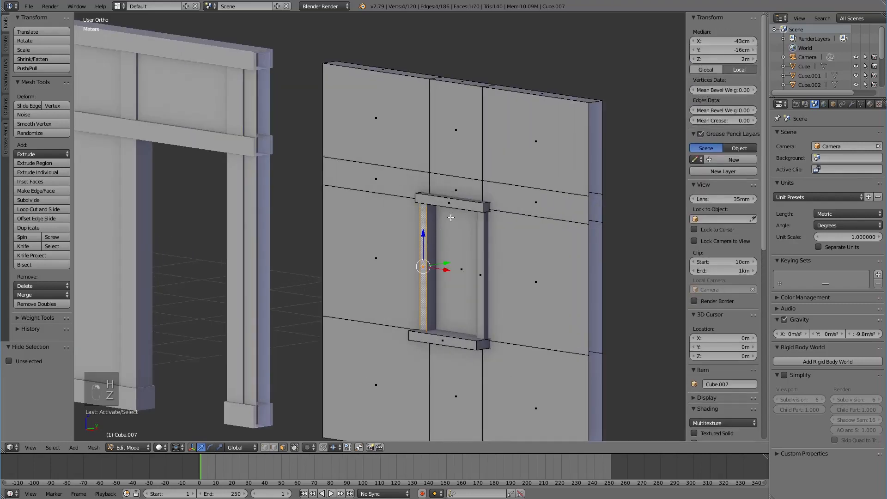
{"action": "right_click", "coordinate": [452, 204], "text": "shift"}
{"action": "right_click", "coordinate": [479, 229], "text": "shift"}
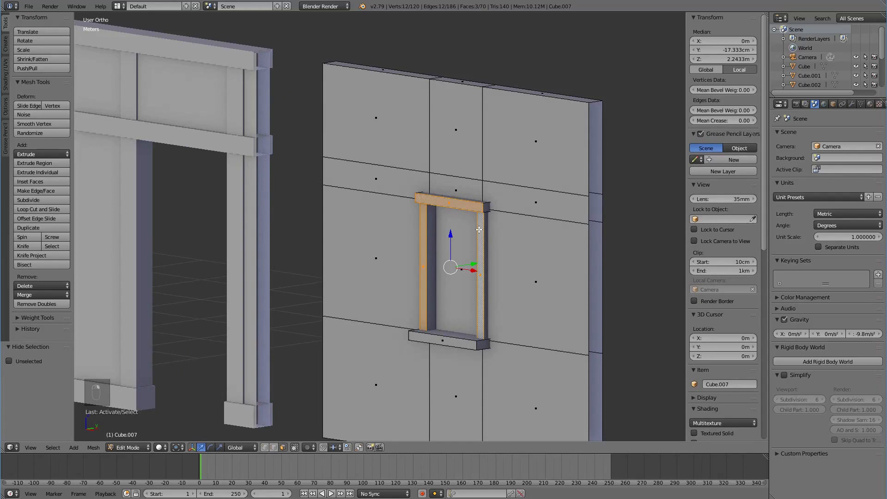
{"action": "key", "text": "z"}
{"action": "key", "text": "ctrl+KP_Add"}
{"action": "key", "text": "ctrl+KP_Add"}
{"action": "key", "text": "ctrl+KP_Add"}
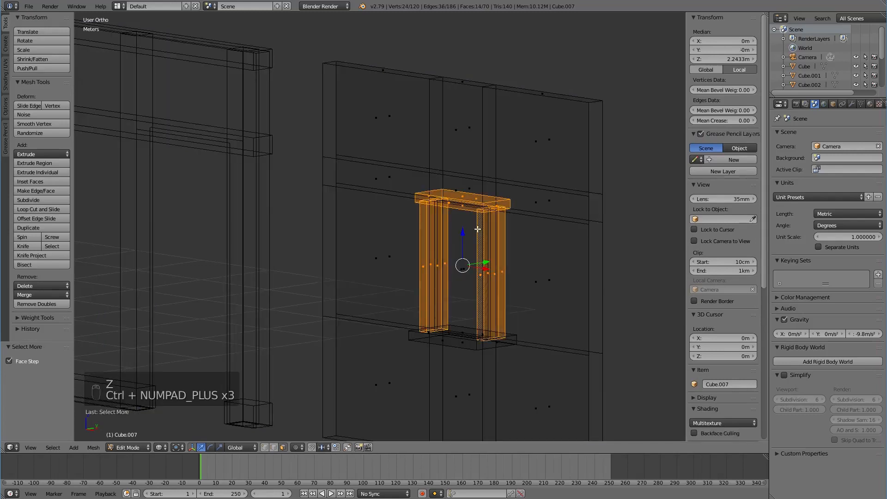
{"action": "key", "text": "h"}
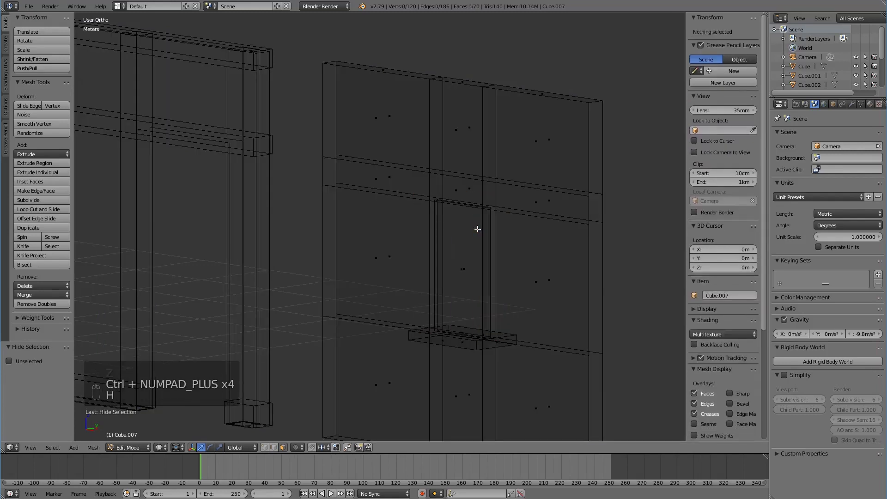
Step: Add a centred lengthwise loop cut along the wall's top faces and rip the mesh along it without offset
{"action": "key", "text": "a"}
{"action": "key", "text": "z"}
{"action": "middle_click_drag", "start_coordinate": [434, 234], "coordinate": [405, 250]}
{"action": "key", "text": "a"}
{"action": "scroll", "coordinate": [405, 250], "scroll_direction": "up", "scroll_amount": 2}
{"action": "middle_click_drag", "start_coordinate": [346, 214], "coordinate": [377, 277], "text": "shift"}
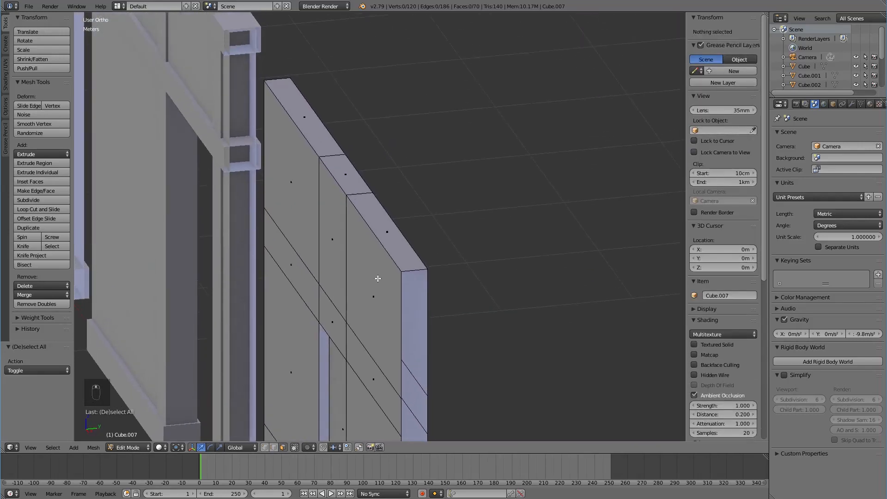
{"action": "scroll", "coordinate": [378, 274], "scroll_direction": "up", "scroll_amount": 1}
{"action": "key", "text": "ctrl+r"}
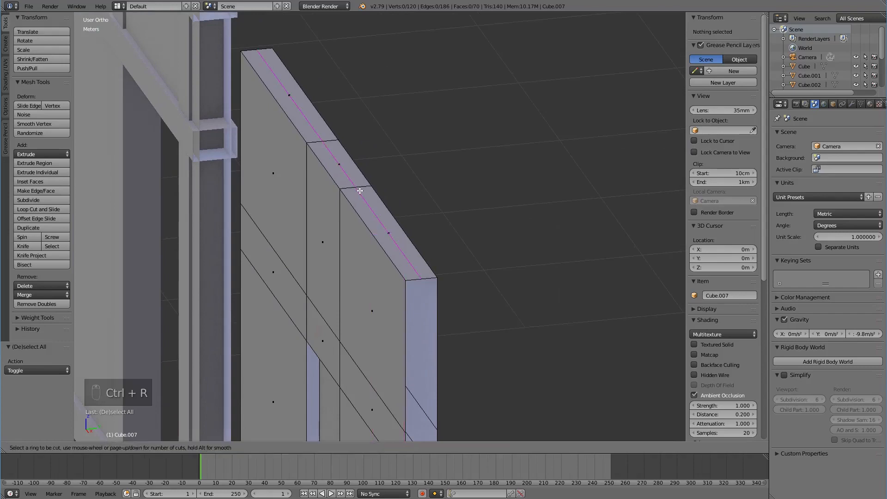
{"action": "left_click", "coordinate": [360, 189]}
{"action": "right_click", "coordinate": [402, 189]}
{"action": "scroll", "coordinate": [407, 211], "scroll_direction": "down", "scroll_amount": 4}
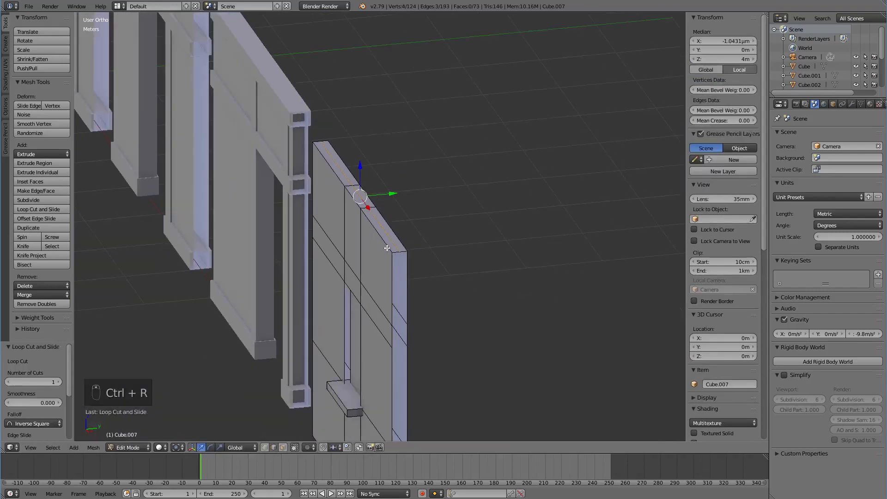
{"action": "key", "text": "v"}
{"action": "right_click", "coordinate": [402, 236]}
Step: Add a centred lengthwise loop cut along the wall's underside and rip the mesh along it without offset
{"action": "middle_click_drag", "start_coordinate": [401, 235], "coordinate": [406, 158]}
{"action": "scroll", "coordinate": [399, 254], "scroll_direction": "up", "scroll_amount": 3}
{"action": "key", "text": "ctrl+r"}
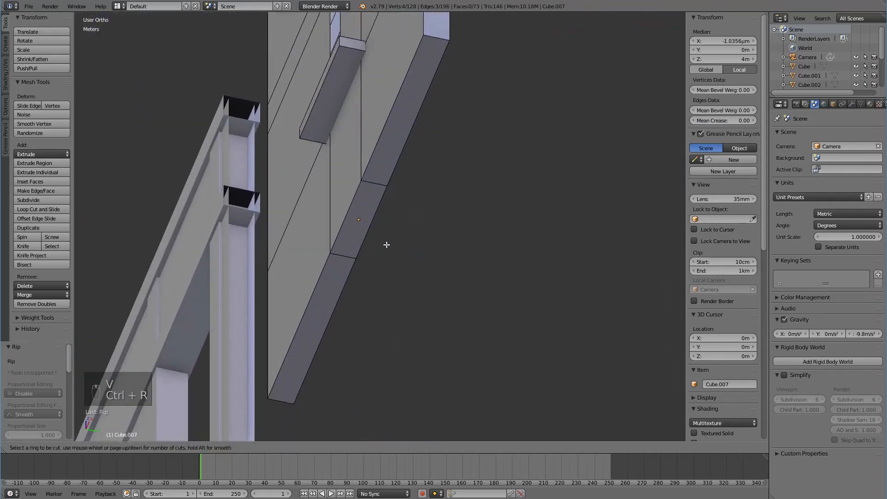
{"action": "left_click", "coordinate": [378, 187]}
{"action": "right_click", "coordinate": [389, 236]}
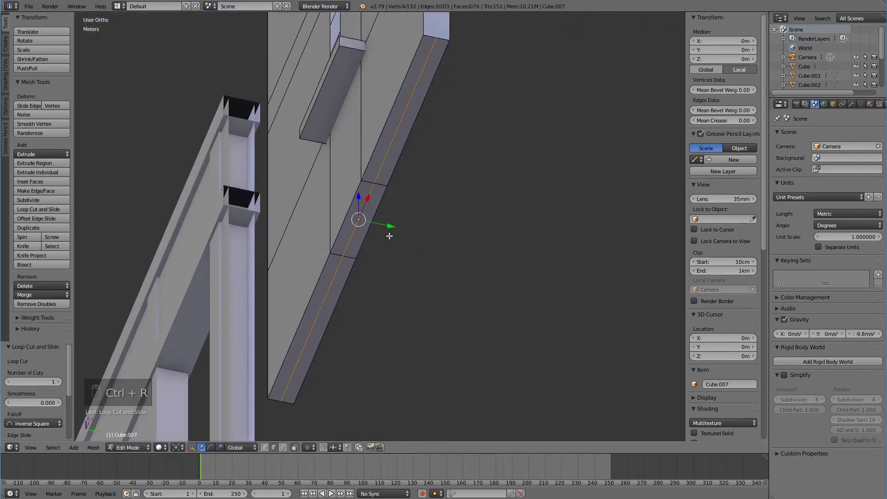
{"action": "key", "text": "v"}
{"action": "right_click", "coordinate": [416, 276]}
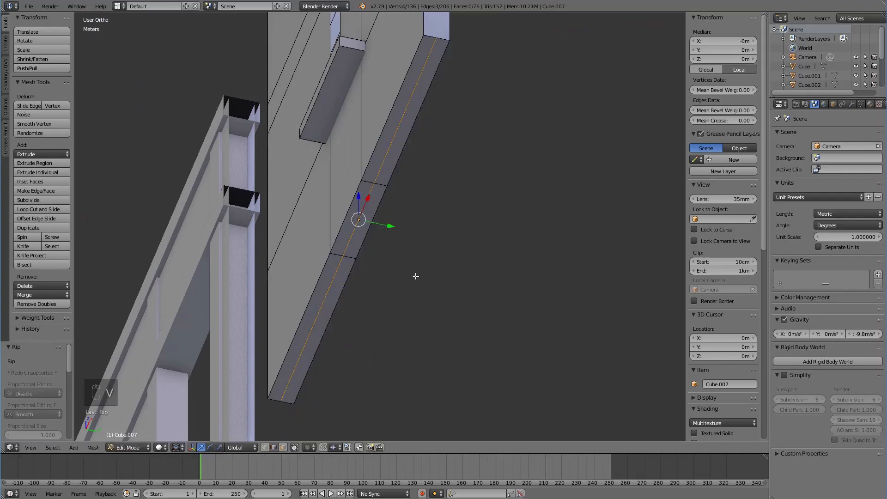
Step: Grow the selection over the wall's entire rear half and delete its faces
{"action": "middle_click_drag", "start_coordinate": [413, 271], "coordinate": [310, 311]}
{"action": "scroll", "coordinate": [372, 317], "scroll_direction": "down", "scroll_amount": 5}
{"action": "key", "text": "ctrl+KP_Add"}
{"action": "key", "text": "ctrl+KP_Add"}
{"action": "key", "text": "ctrl+KP_Add"}
{"action": "key", "text": "ctrl+KP_Add"}
{"action": "key", "text": "ctrl+KP_Add"}
{"action": "key", "text": "ctrl+KP_Add"}
{"action": "key", "text": "ctrl+KP_Add"}
{"action": "key", "text": "ctrl+KP_Add"}
{"action": "key", "text": "ctrl+KP_Add"}
{"action": "key", "text": "ctrl+KP_Add"}
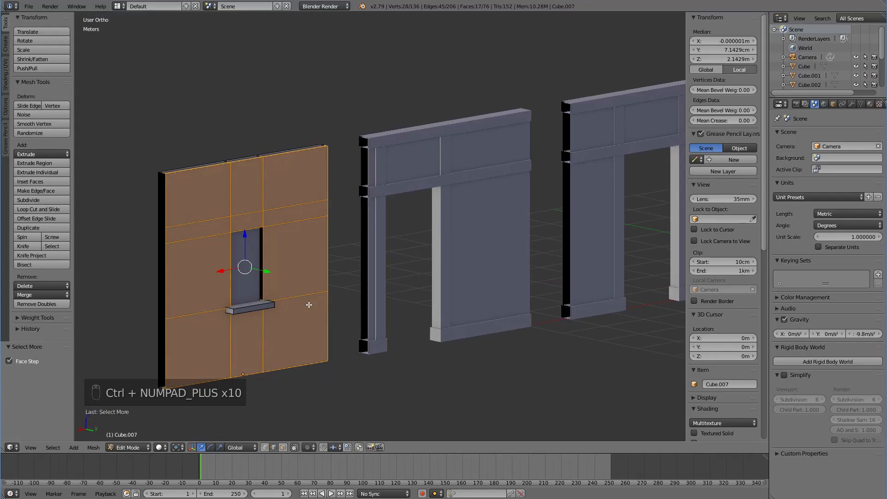
{"action": "key", "text": "x"}
{"action": "left_click", "coordinate": [303, 237]}
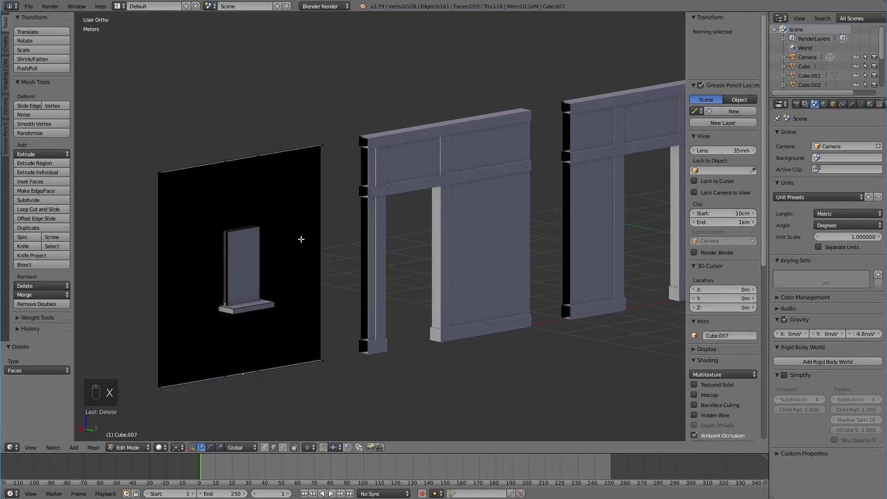
Step: Delete the rear face of the window pane in face select mode
{"action": "scroll", "coordinate": [248, 297], "scroll_direction": "up", "scroll_amount": 3}
{"action": "middle_click_drag", "start_coordinate": [268, 318], "coordinate": [308, 316]}
{"action": "scroll", "coordinate": [242, 352], "scroll_direction": "up", "scroll_amount": 1}
{"action": "middle_click_drag", "start_coordinate": [242, 353], "coordinate": [409, 211], "text": "shift"}
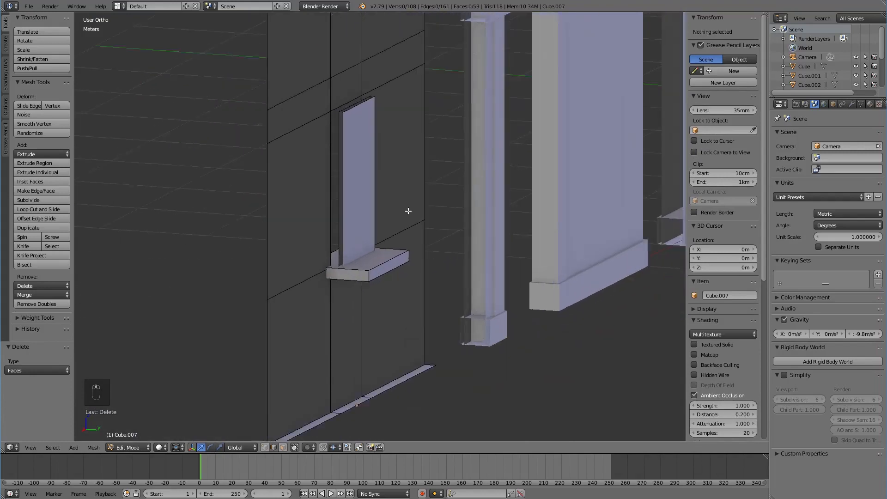
{"action": "scroll", "coordinate": [361, 225], "scroll_direction": "up", "scroll_amount": 2}
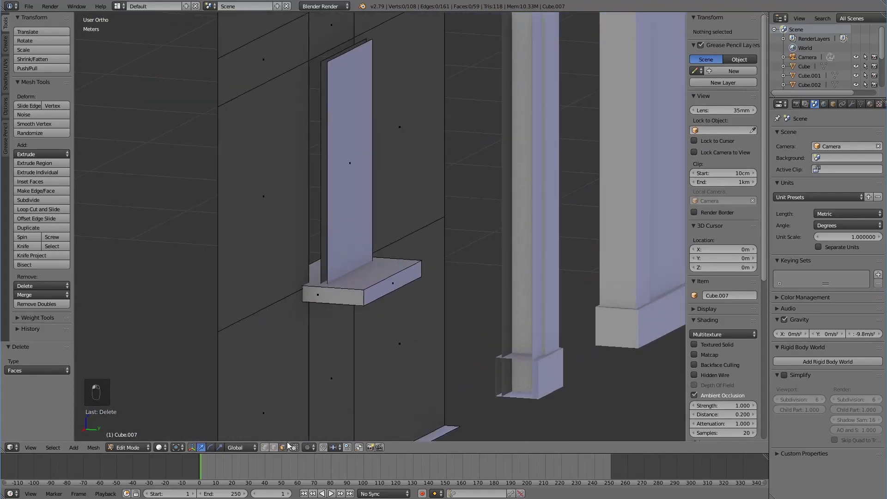
{"action": "right_click", "coordinate": [350, 205]}
{"action": "key", "text": "x"}
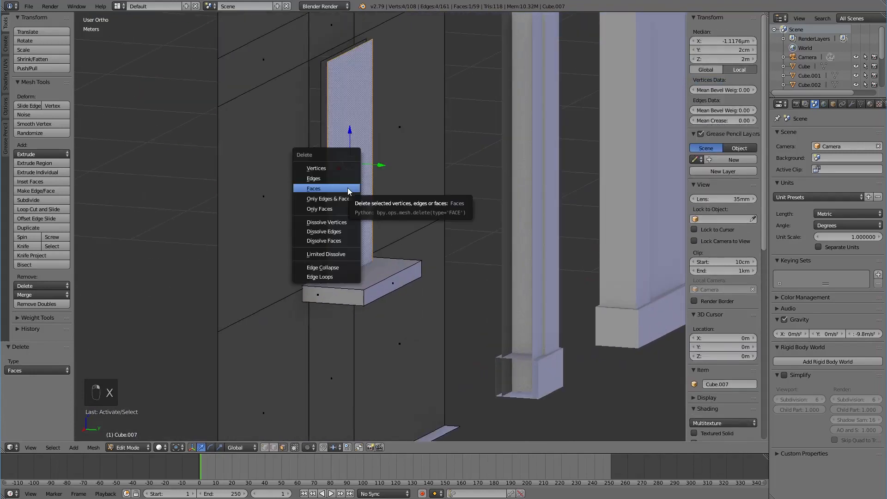
{"action": "left_click", "coordinate": [347, 188]}
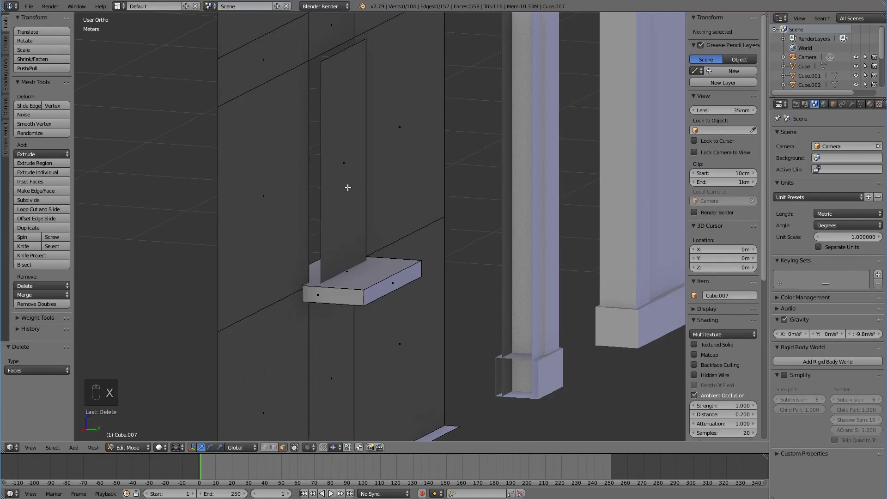
Step: Add a centred lengthwise loop cut around the window sill and rip the mesh along it without offset
{"action": "key", "text": "ctrl+r"}
{"action": "left_click", "coordinate": [347, 285]}
{"action": "left_click", "coordinate": [370, 310]}
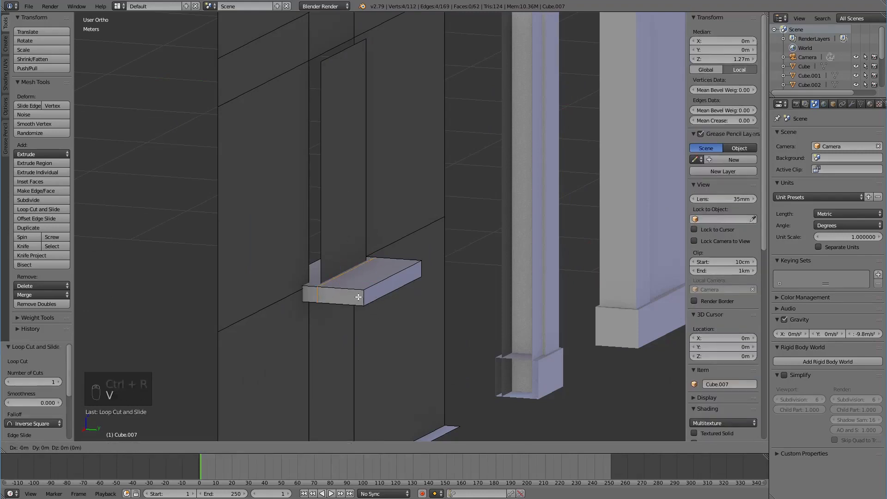
{"action": "key", "text": "v"}
{"action": "right_click", "coordinate": [379, 324]}
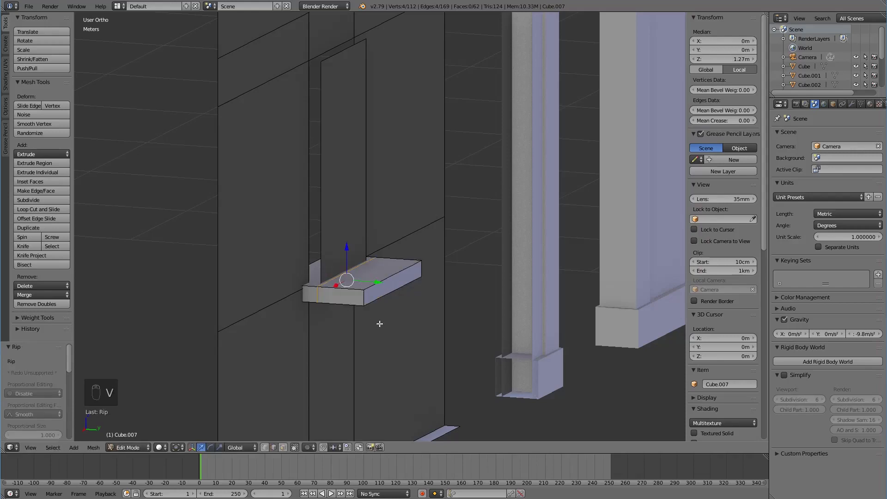
Step: Grow the selection over the rear half of the window sill and delete its faces
{"action": "key", "text": "ctrl+KP_Add"}
{"action": "key", "text": "ctrl+KP_Add"}
{"action": "key", "text": "ctrl+KP_Add"}
{"action": "key", "text": "x"}
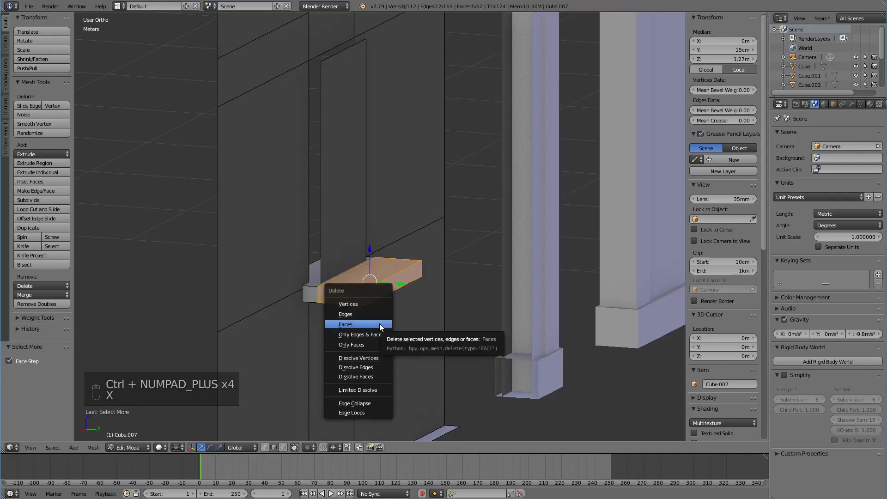
{"action": "left_click", "coordinate": [379, 323]}
Step: Delete the six front wall faces above the window opening and switch to the front view
{"action": "middle_click_drag", "start_coordinate": [380, 322], "coordinate": [473, 268]}
{"action": "key", "text": "a"}
{"action": "key", "text": "a"}
{"action": "middle_click_drag", "start_coordinate": [516, 220], "coordinate": [450, 301], "text": "shift"}
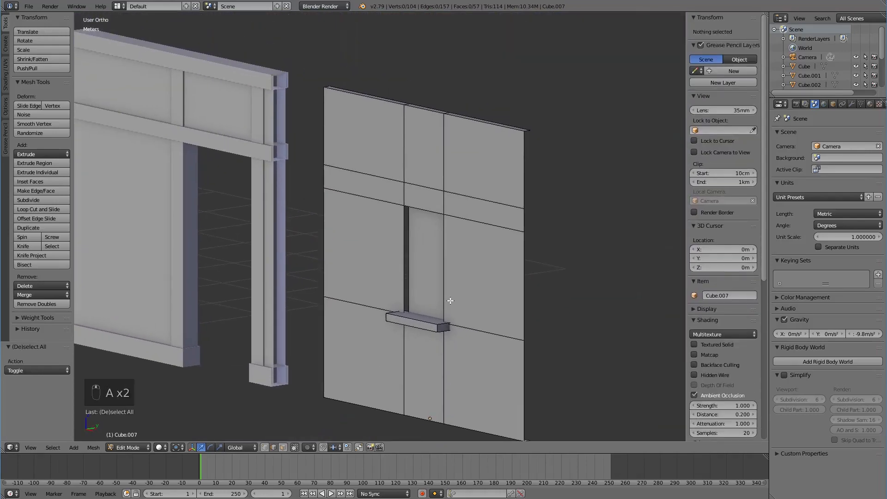
{"action": "left_click", "coordinate": [283, 447]}
{"action": "right_click", "coordinate": [365, 187]}
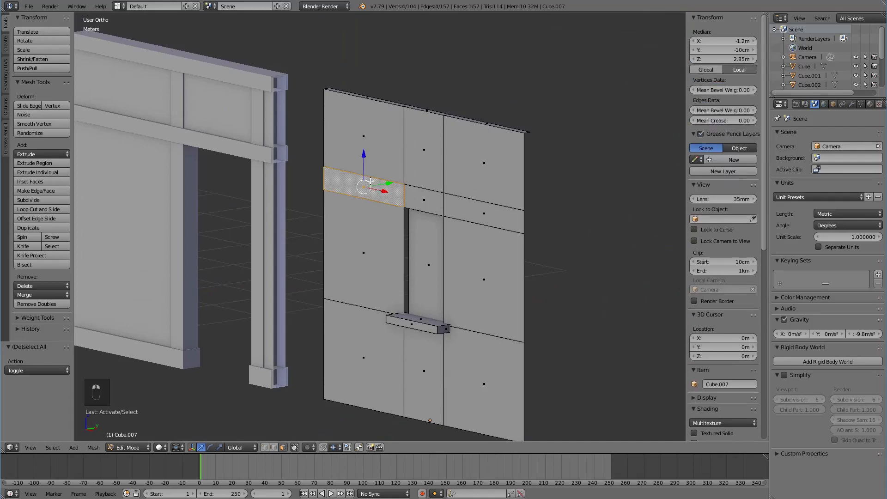
{"action": "right_click", "coordinate": [403, 168], "text": "shift"}
{"action": "right_click", "coordinate": [420, 195], "text": "shift"}
{"action": "right_click", "coordinate": [421, 177], "text": "shift"}
{"action": "right_click", "coordinate": [482, 181], "text": "shift"}
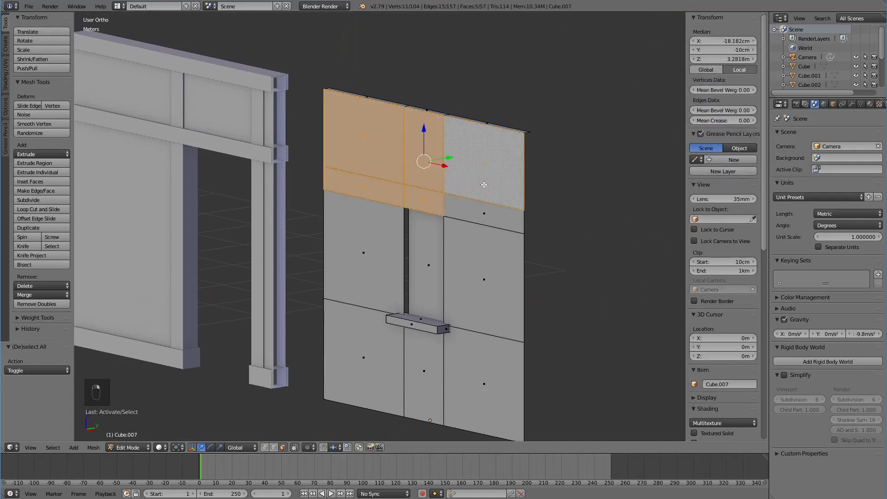
{"action": "right_click", "coordinate": [479, 213], "text": "shift"}
{"action": "key", "text": "x"}
{"action": "left_click", "coordinate": [478, 212]}
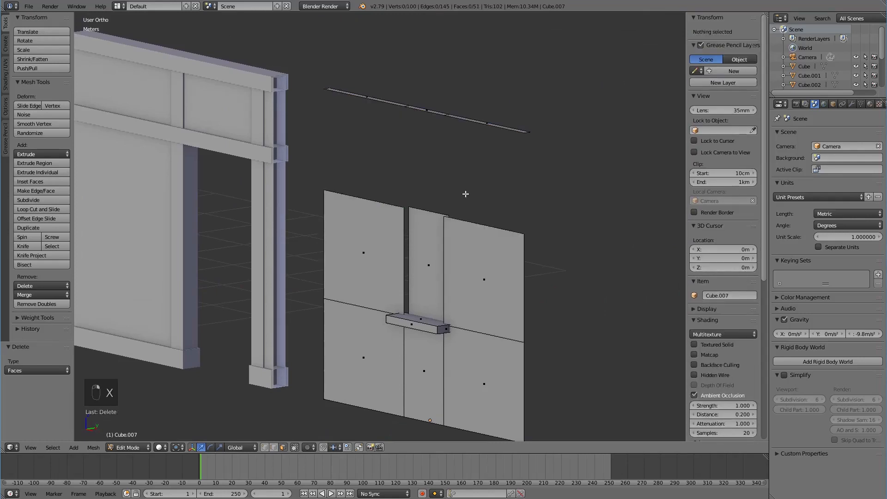
{"action": "key", "text": "KP_1"}
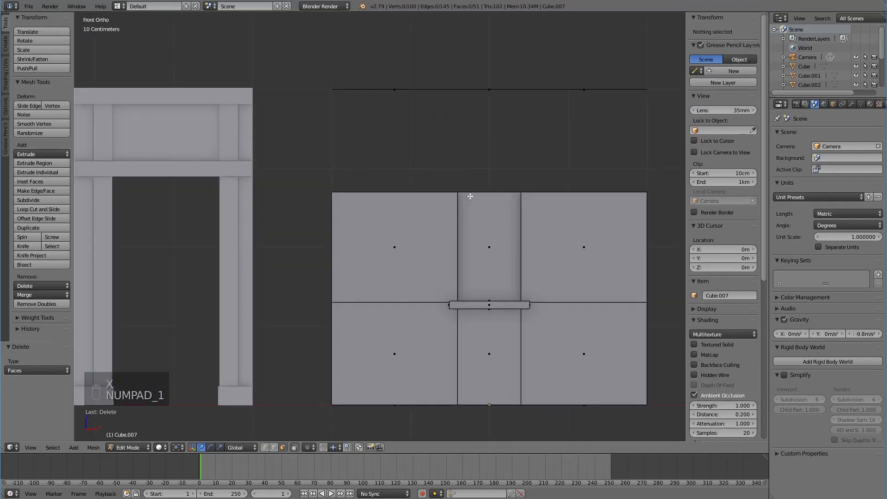
Step: Select the two top wall edges on either side of the window opening and lower them by 10 cm
{"action": "middle_click_drag", "start_coordinate": [529, 226], "coordinate": [448, 218], "text": "shift"}
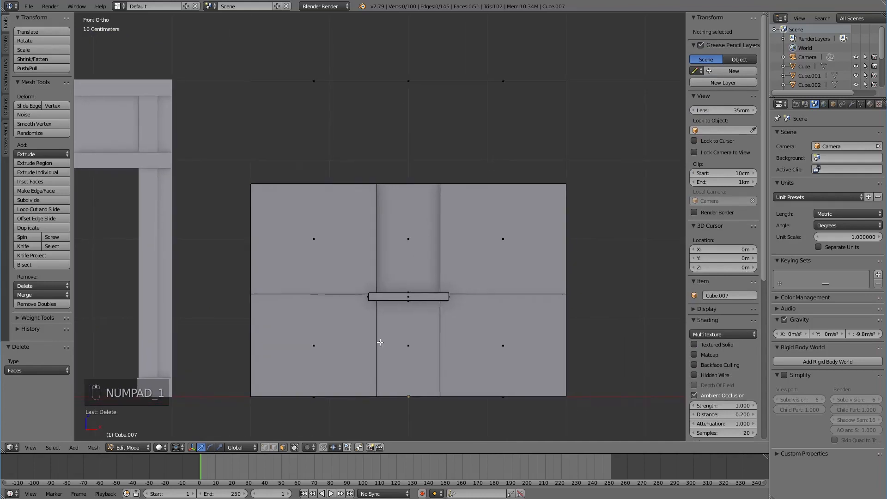
{"action": "right_click", "coordinate": [330, 186]}
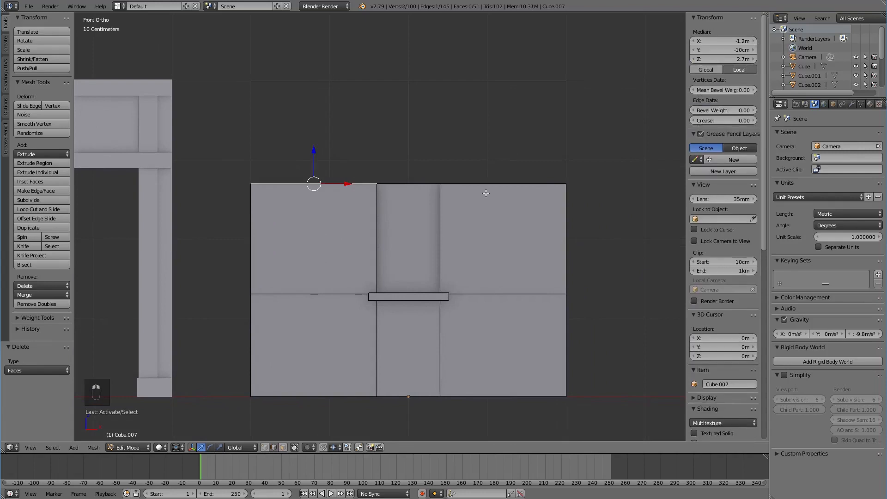
{"action": "right_click", "coordinate": [490, 186], "text": "shift"}
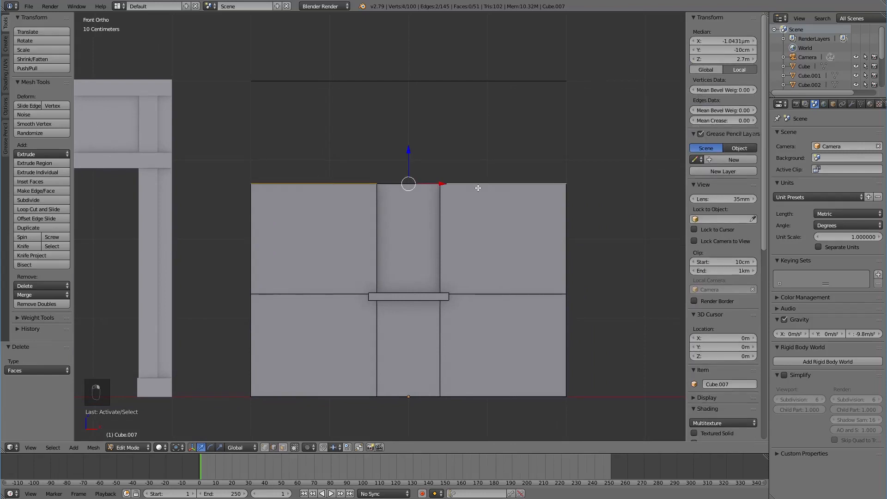
{"action": "scroll", "coordinate": [477, 188], "scroll_direction": "up", "scroll_amount": 4}
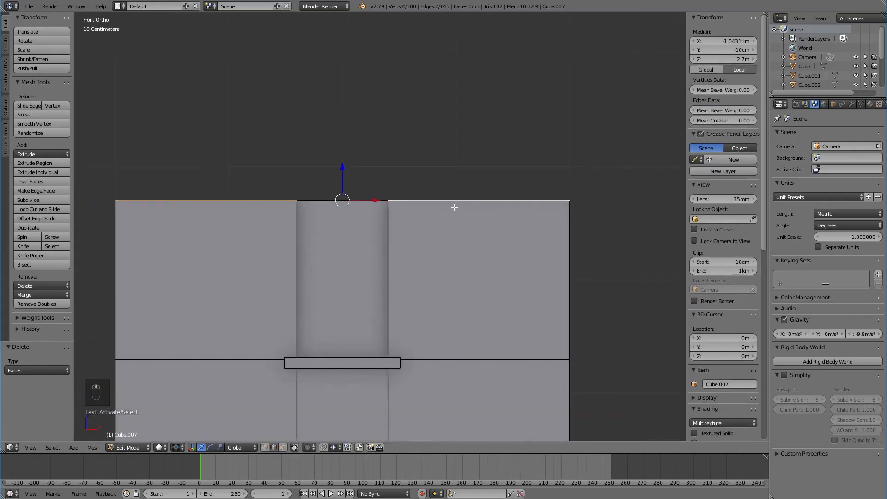
{"action": "left_click_drag", "start_coordinate": [342, 162], "coordinate": [336, 176]}
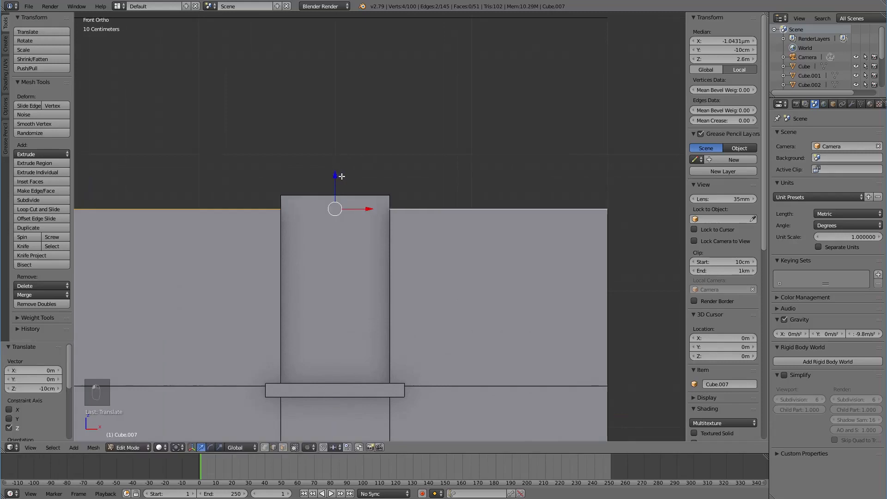
Step: Select the two inner top corner vertices beside the window opening and snap the 3D cursor midway between them
{"action": "left_click", "coordinate": [264, 447]}
{"action": "right_click", "coordinate": [281, 209]}
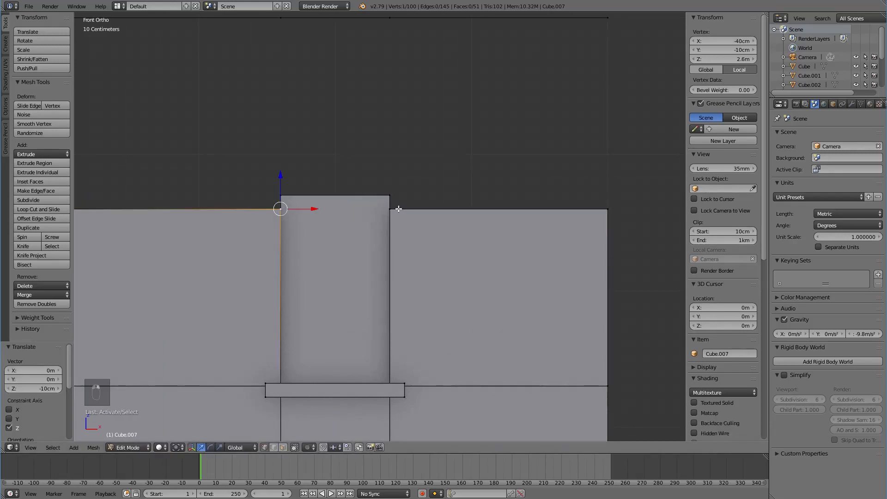
{"action": "right_click", "coordinate": [398, 209], "text": "shift"}
{"action": "middle_click_drag", "start_coordinate": [419, 194], "coordinate": [396, 201]}
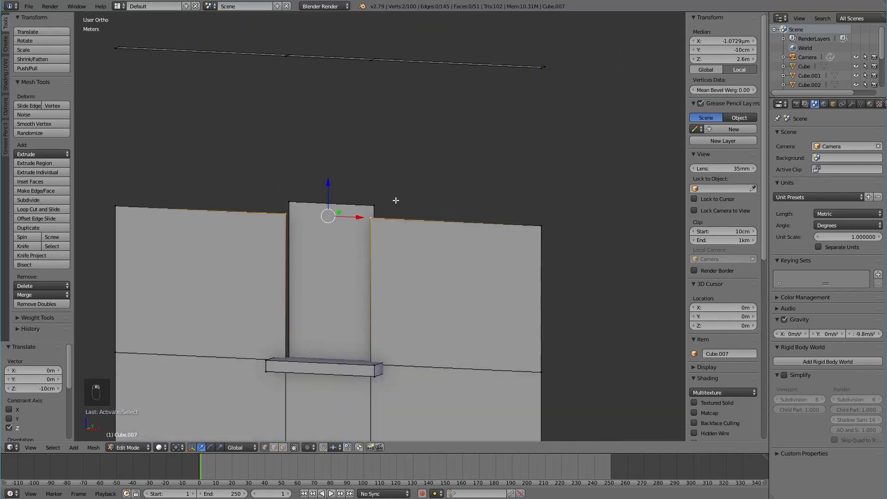
{"action": "key", "text": "shift+s"}
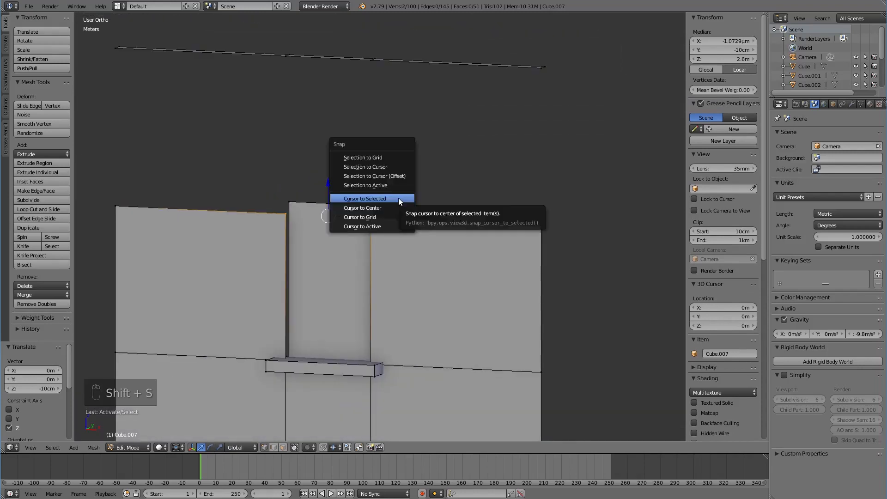
{"action": "left_click", "coordinate": [399, 198]}
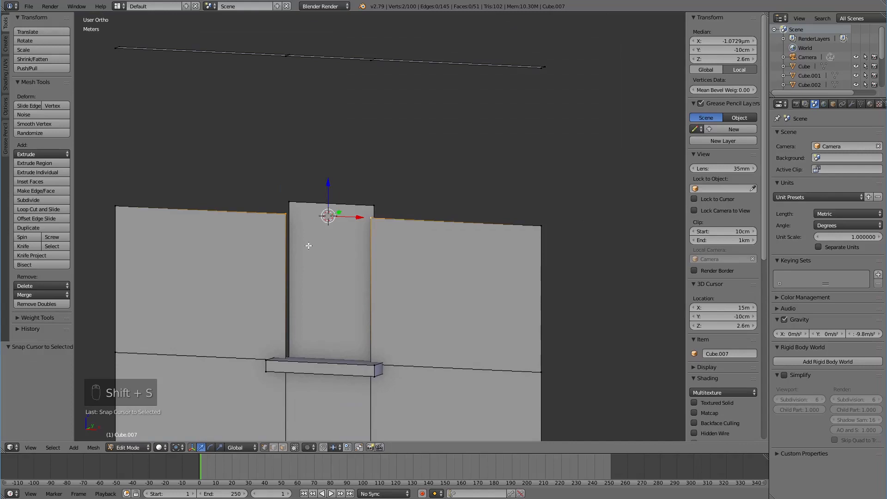
Step: Add a mesh circle with 16 vertices at the 3D cursor above the window opening
{"action": "key", "text": "shift+a"}
{"action": "left_click", "coordinate": [256, 257]}
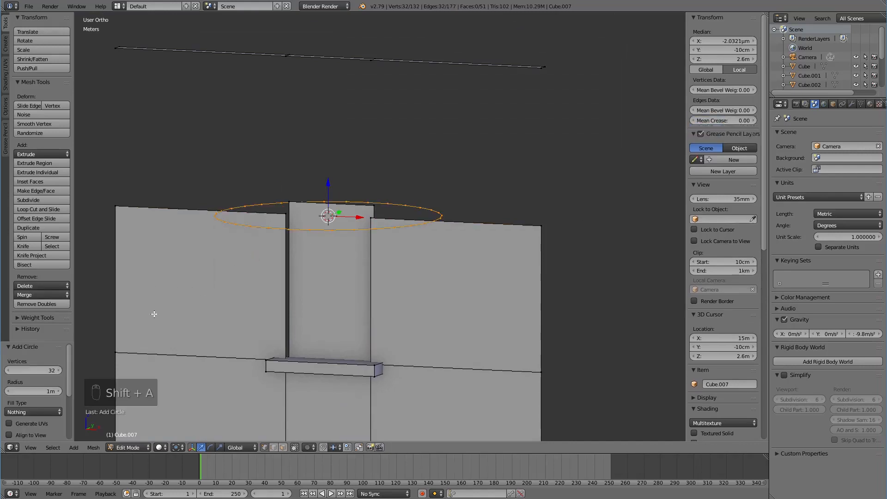
{"action": "left_click", "coordinate": [53, 369]}
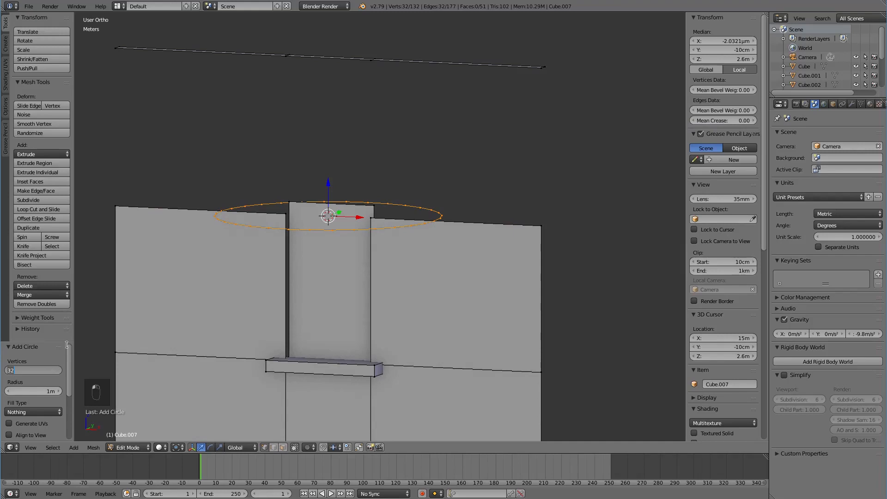
{"action": "type", "text": "16"}
{"action": "key", "text": "Return"}
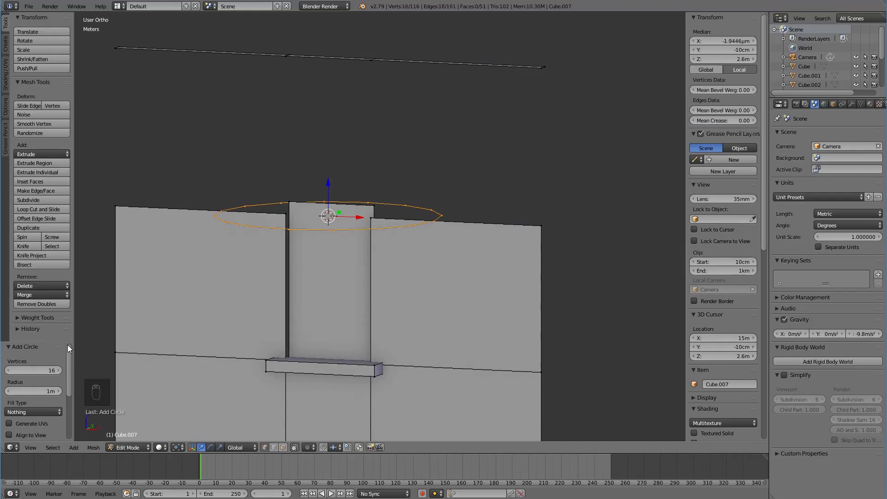
{"action": "key", "text": "Tab"}
Step: Set the new circle's radius to 0.5 m and its X rotation to 90° so it stands upright
{"action": "left_click", "coordinate": [39, 391]}
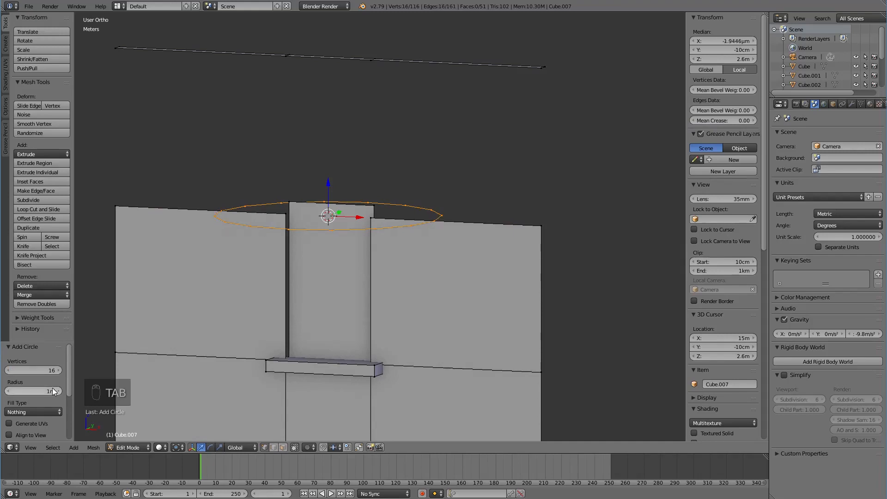
{"action": "type", "text": "0.5"}
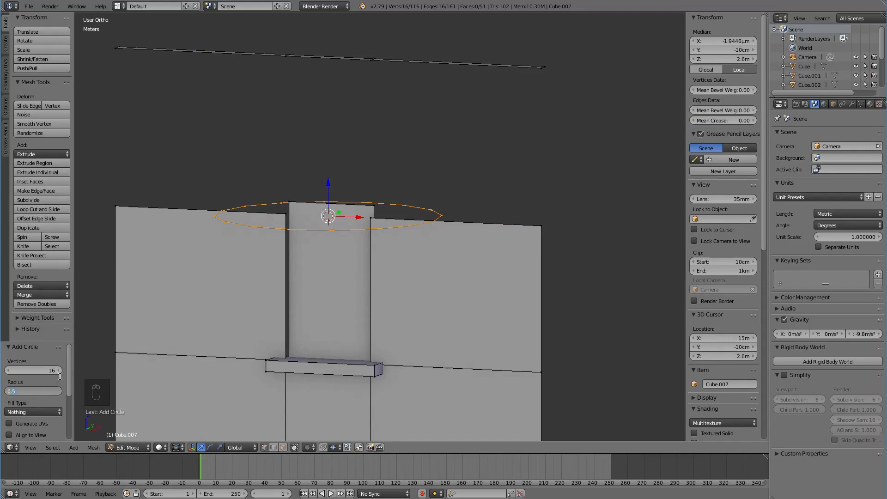
{"action": "key", "text": "Return"}
{"action": "scroll", "coordinate": [57, 381], "scroll_direction": "down", "scroll_amount": 5}
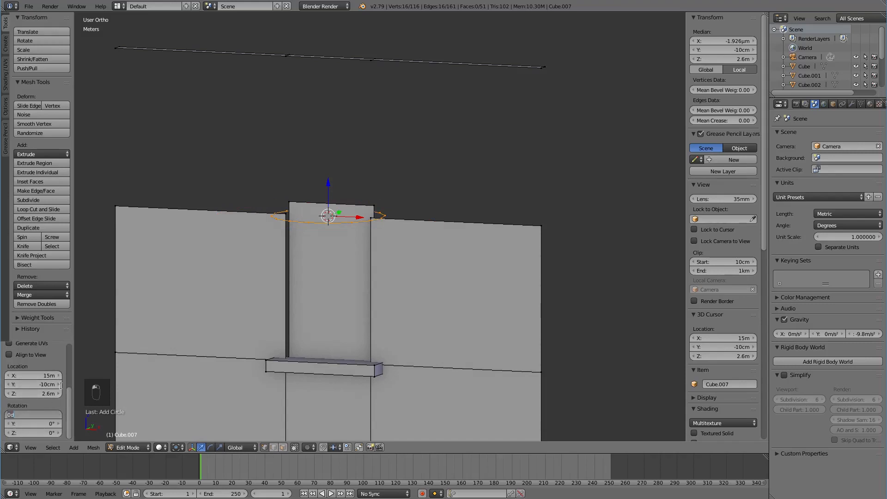
{"action": "key", "text": "Return"}
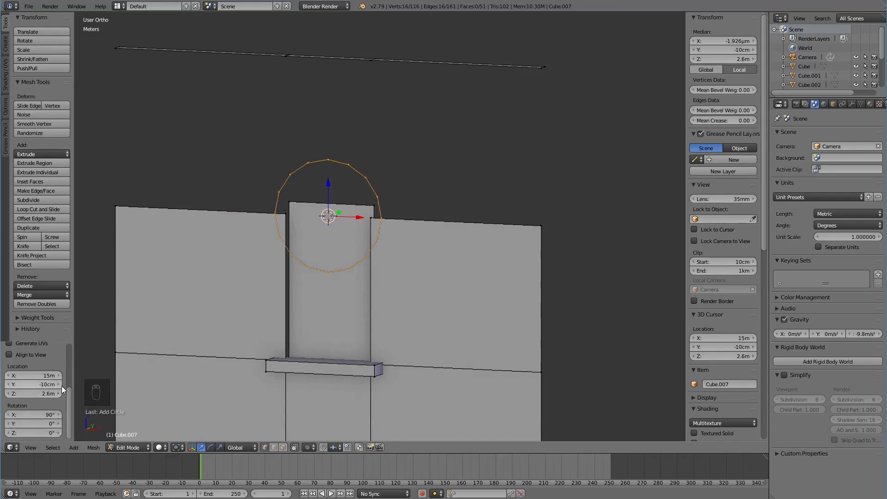
{"action": "middle_click_drag", "start_coordinate": [290, 325], "coordinate": [322, 309]}
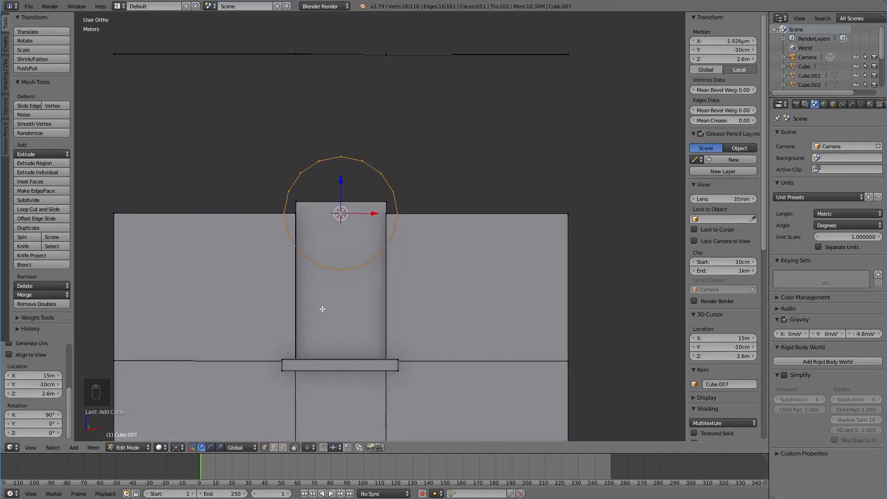
Step: Select the window pane face and move it 3 m along X, clear of the wall, in front orthographic view
{"action": "left_click", "coordinate": [283, 447]}
{"action": "right_click", "coordinate": [352, 289]}
{"action": "scroll", "coordinate": [358, 290], "scroll_direction": "down", "scroll_amount": 2}
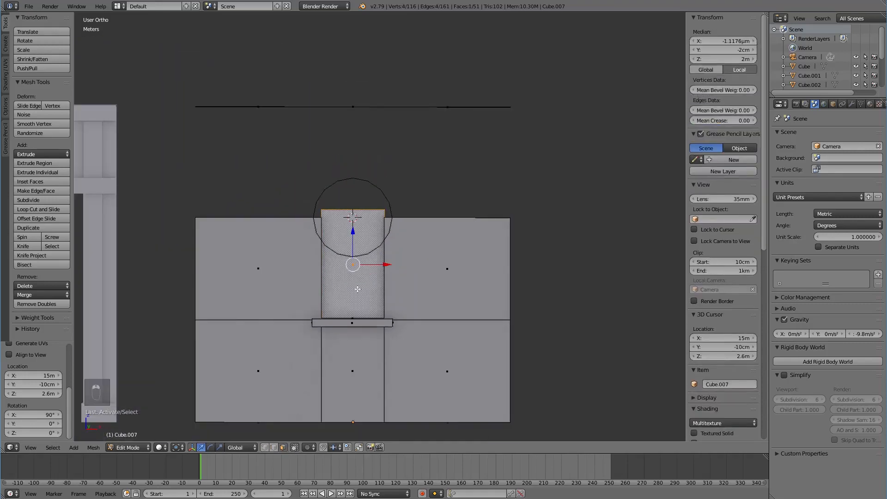
{"action": "key", "text": "KP_1"}
{"action": "key", "text": "KP_5"}
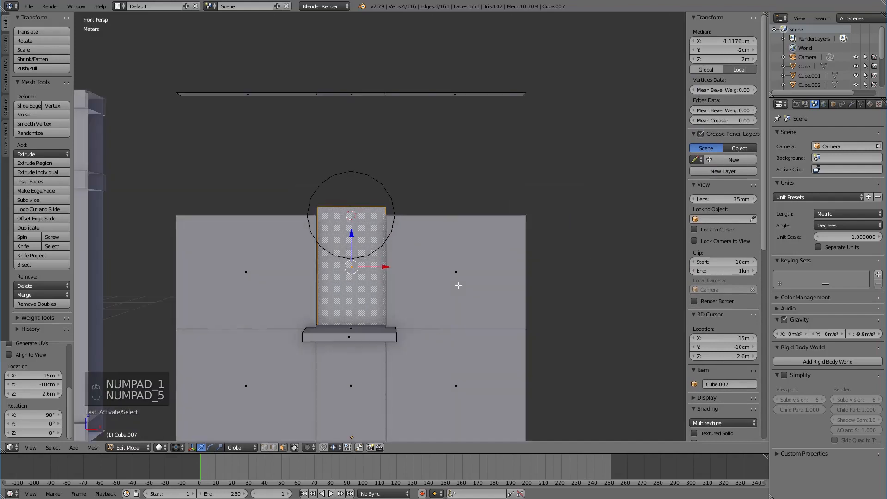
{"action": "key", "text": "KP_5"}
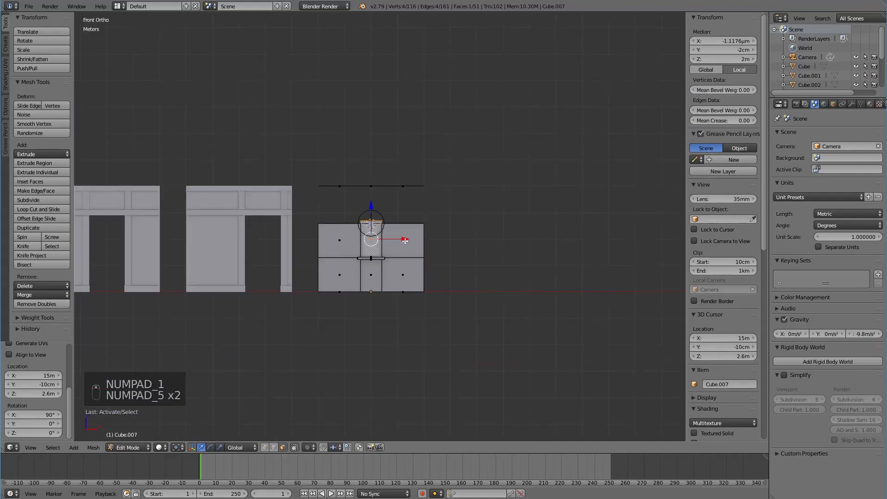
{"action": "left_click_drag", "start_coordinate": [403, 240], "coordinate": [482, 241]}
{"action": "scroll", "coordinate": [376, 261], "scroll_direction": "up", "scroll_amount": 4}
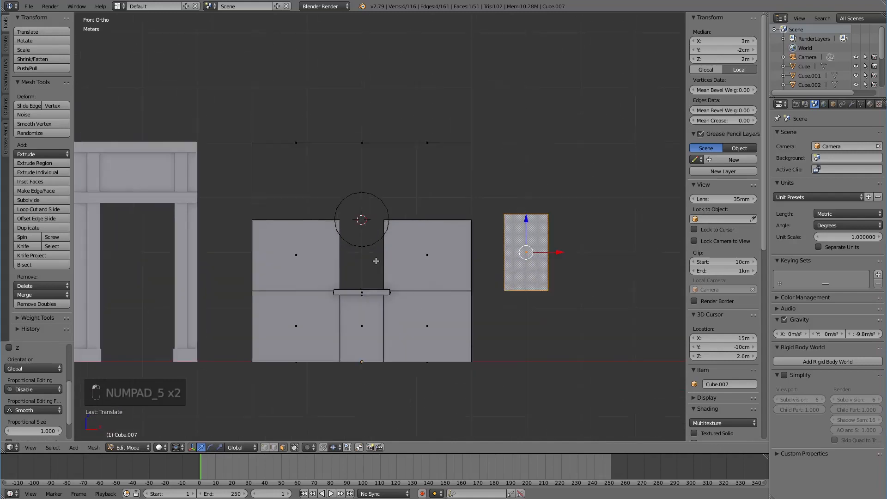
{"action": "scroll", "coordinate": [347, 264], "scroll_direction": "up", "scroll_amount": 3}
{"action": "key", "text": "a"}
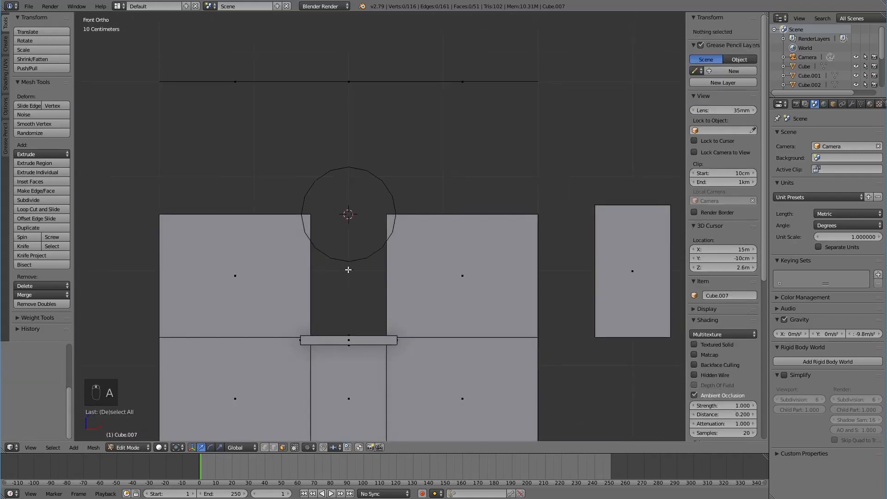
Step: In wireframe display, box-select the opening's left vertical edge line down to the floor and move it 10 cm outward along X
{"action": "scroll", "coordinate": [348, 270], "scroll_direction": "down", "scroll_amount": 2}
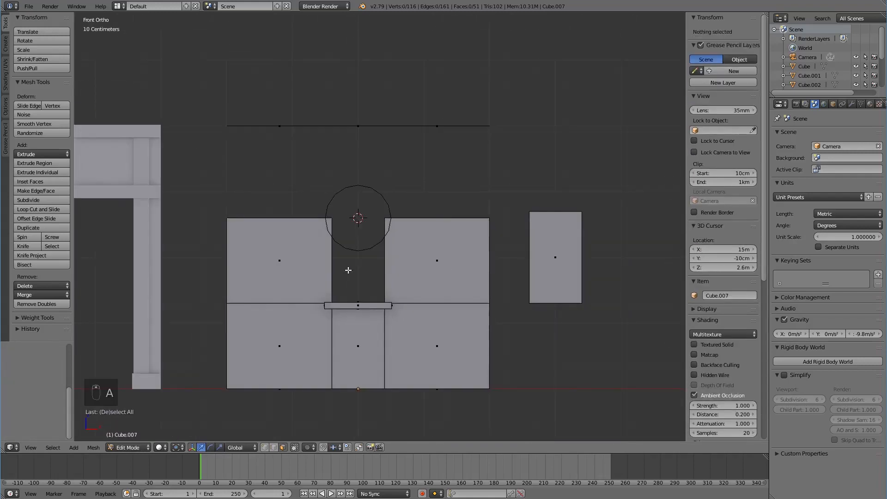
{"action": "key", "text": "z"}
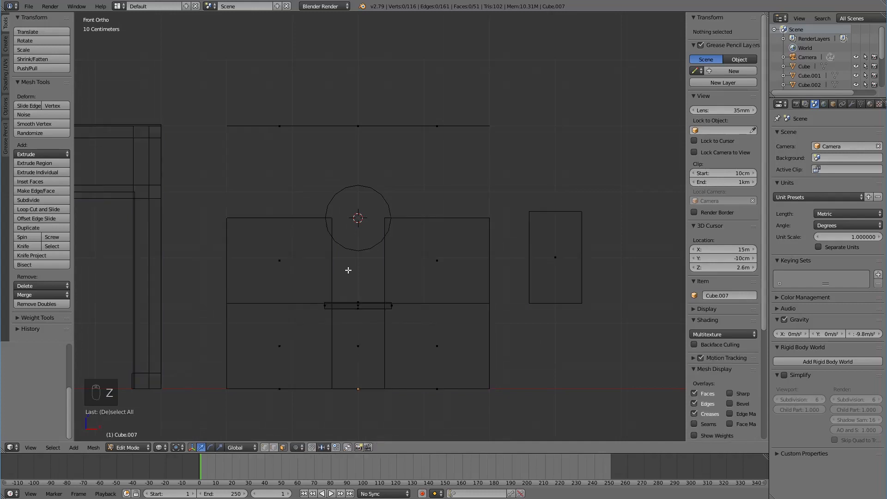
{"action": "scroll", "coordinate": [340, 313], "scroll_direction": "up", "scroll_amount": 3}
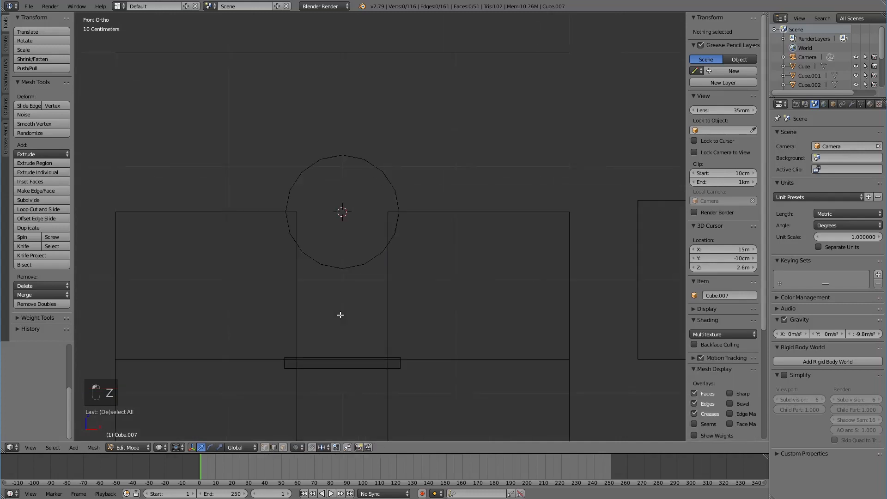
{"action": "middle_click_drag", "start_coordinate": [342, 305], "coordinate": [376, 296], "text": "shift"}
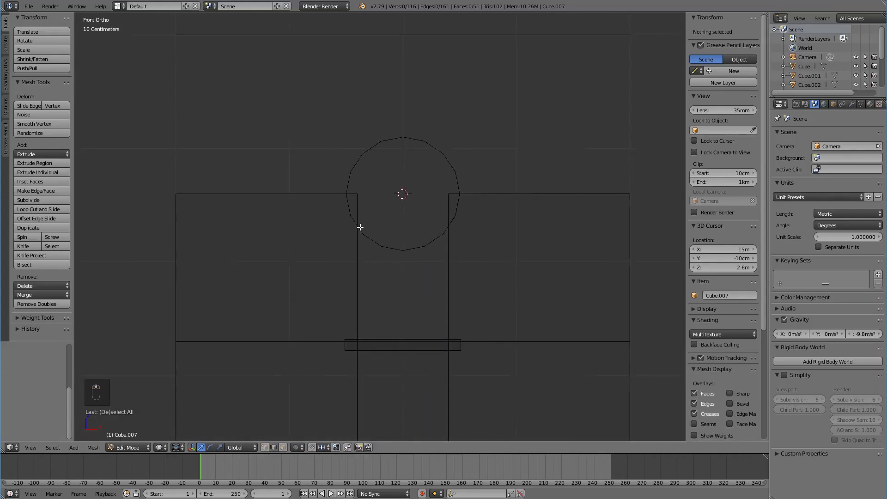
{"action": "scroll", "coordinate": [374, 245], "scroll_direction": "down", "scroll_amount": 1}
{"action": "middle_click_drag", "start_coordinate": [361, 271], "coordinate": [360, 163], "text": "shift"}
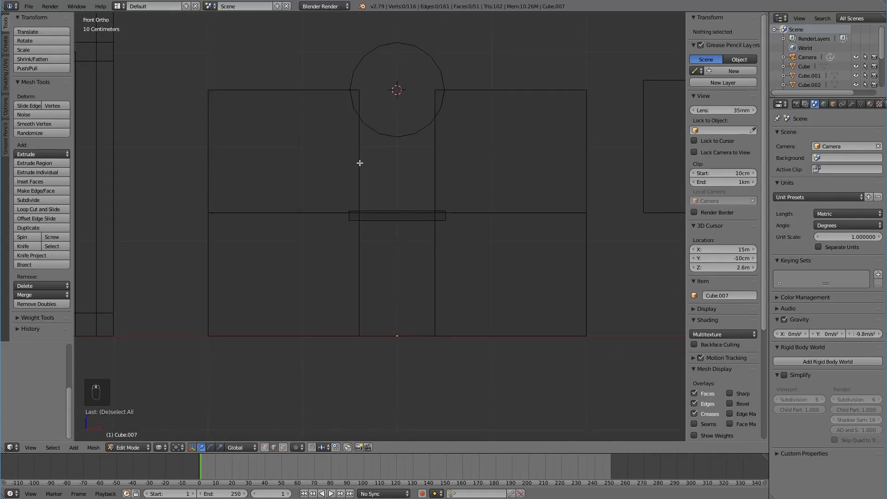
{"action": "key", "text": "b"}
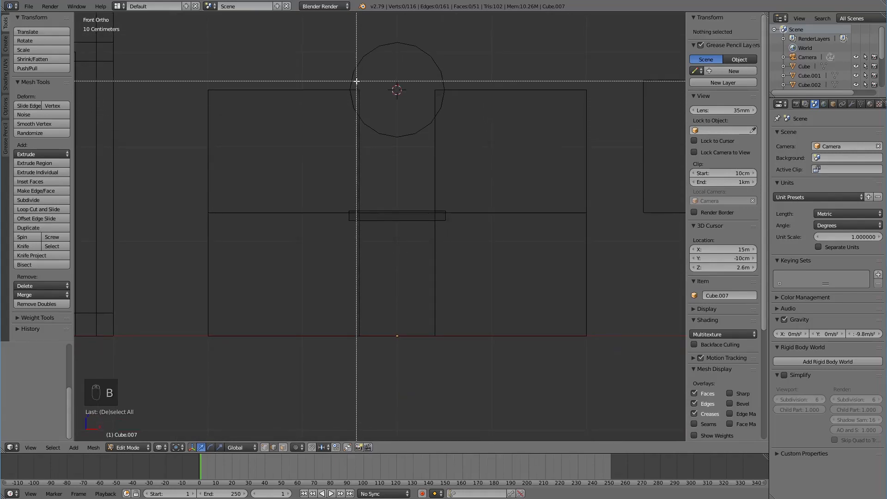
{"action": "left_click_drag", "start_coordinate": [356, 81], "coordinate": [372, 353]}
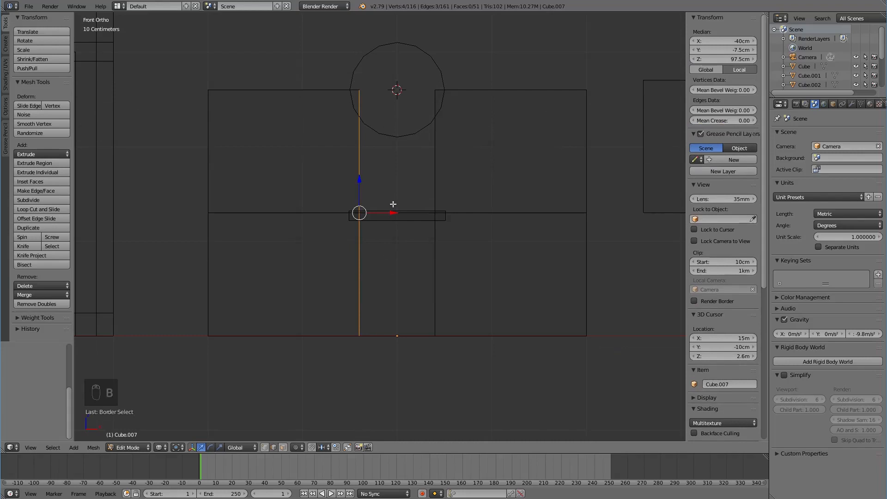
{"action": "left_click_drag", "start_coordinate": [392, 213], "coordinate": [387, 214]}
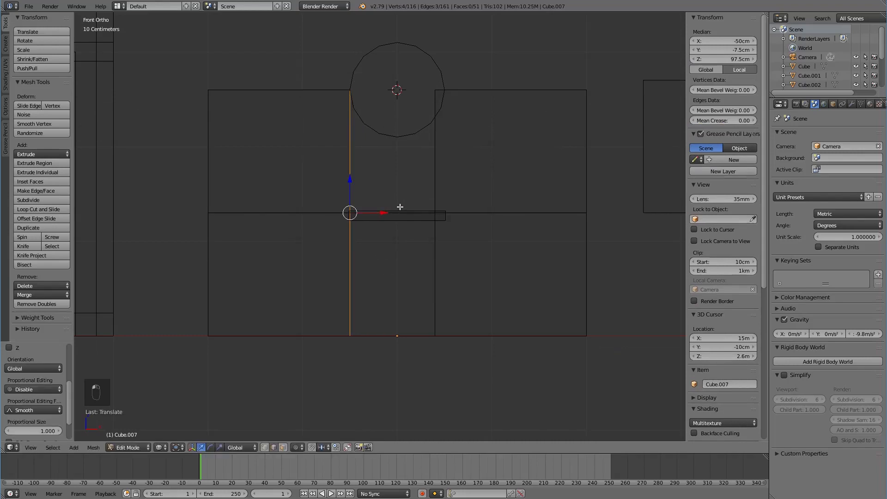
Step: Box-select the opening's right vertical edge line down to the floor and move it 10 cm outward along X
{"action": "key", "text": "a"}
{"action": "key", "text": "b"}
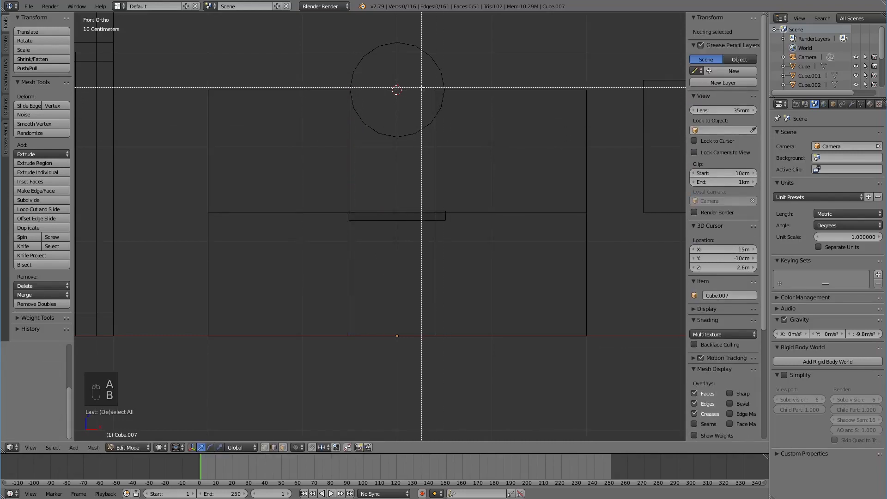
{"action": "left_click_drag", "start_coordinate": [430, 85], "coordinate": [437, 359]}
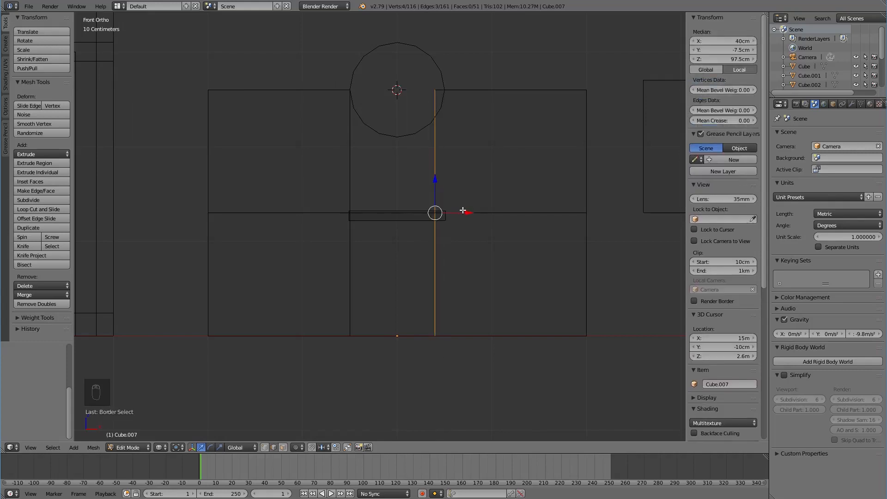
{"action": "left_click_drag", "start_coordinate": [463, 211], "coordinate": [475, 212]}
Step: Box-select the left end of the window sill below the widened opening and move it 1 cm outward along X
{"action": "scroll", "coordinate": [475, 212], "scroll_direction": "up", "scroll_amount": 3}
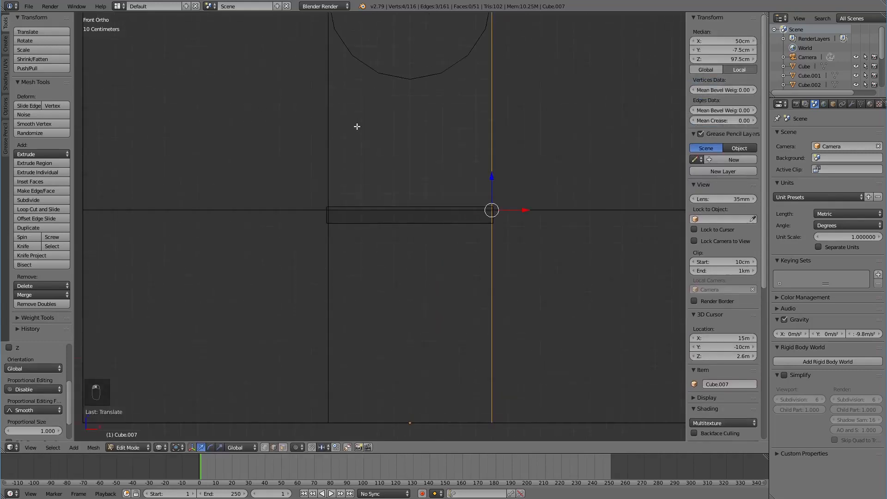
{"action": "middle_click_drag", "start_coordinate": [343, 84], "coordinate": [354, 241], "text": "shift"}
{"action": "scroll", "coordinate": [355, 242], "scroll_direction": "up", "scroll_amount": 4}
{"action": "middle_click_drag", "start_coordinate": [314, 189], "coordinate": [360, 257], "text": "shift"}
{"action": "middle_click_drag", "start_coordinate": [340, 292], "coordinate": [378, 148], "text": "shift"}
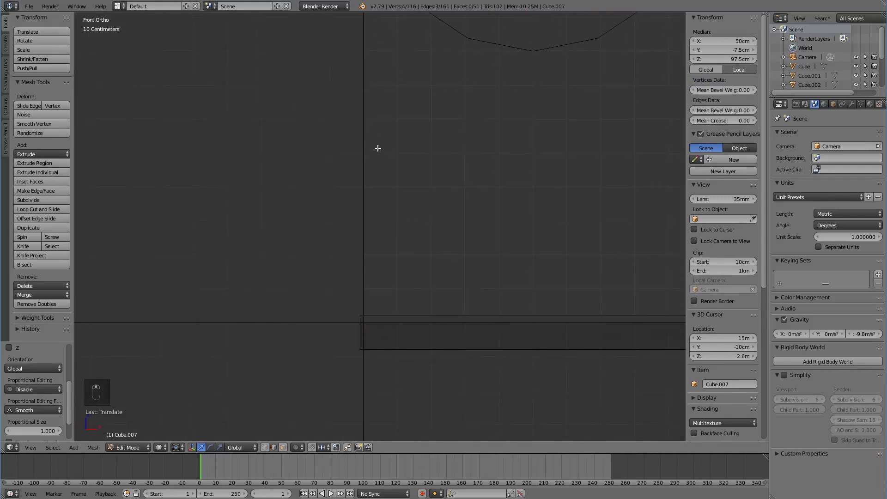
{"action": "scroll", "coordinate": [411, 204], "scroll_direction": "up", "scroll_amount": 1}
{"action": "middle_click_drag", "start_coordinate": [393, 345], "coordinate": [394, 222], "text": "shift"}
{"action": "scroll", "coordinate": [394, 223], "scroll_direction": "up", "scroll_amount": 4}
{"action": "key", "text": "a"}
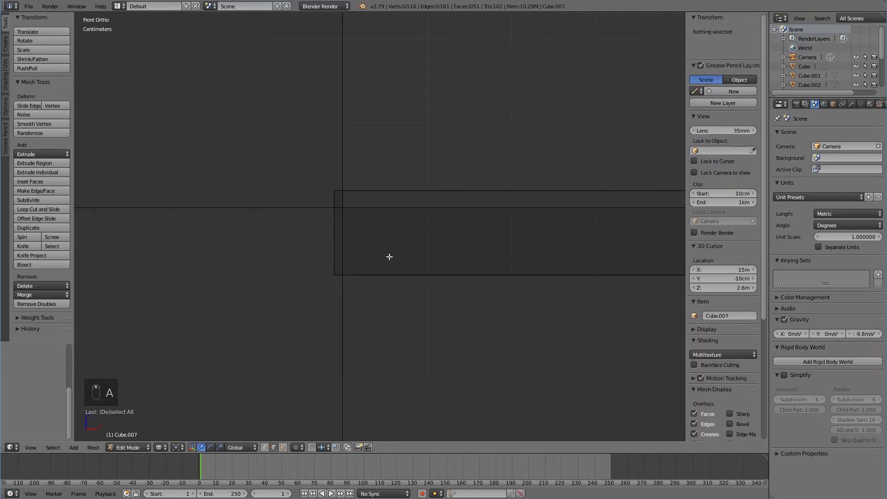
{"action": "key", "text": "b"}
{"action": "left_click_drag", "start_coordinate": [313, 170], "coordinate": [338, 289]}
{"action": "scroll", "coordinate": [340, 289], "scroll_direction": "up", "scroll_amount": 2}
{"action": "middle_click_drag", "start_coordinate": [341, 287], "coordinate": [414, 283], "text": "shift"}
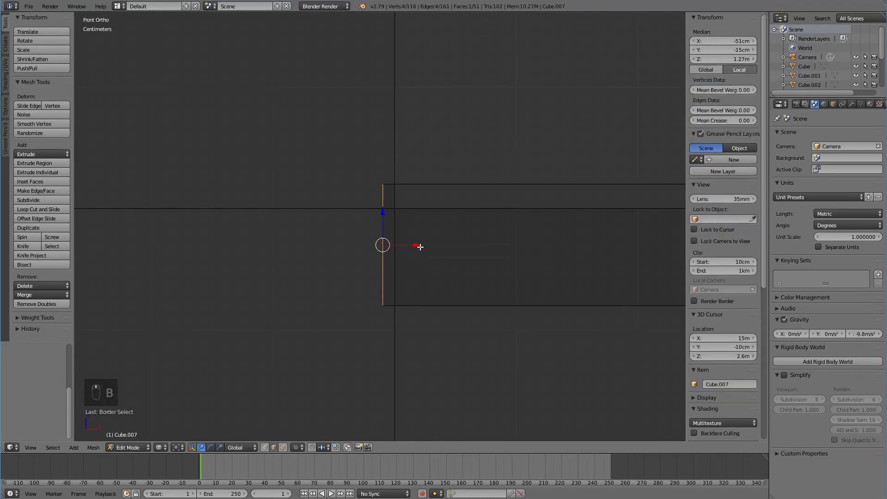
{"action": "left_click_drag", "start_coordinate": [418, 246], "coordinate": [401, 245]}
Step: Box-select the sill's right end, move it 1 cm outward along X, and return to solid display
{"action": "scroll", "coordinate": [402, 245], "scroll_direction": "down", "scroll_amount": 4}
{"action": "middle_click_drag", "start_coordinate": [491, 239], "coordinate": [310, 273], "text": "shift"}
{"action": "scroll", "coordinate": [400, 267], "scroll_direction": "down", "scroll_amount": 1}
{"action": "key", "text": "a"}
{"action": "scroll", "coordinate": [400, 266], "scroll_direction": "down", "scroll_amount": 2}
{"action": "middle_click_drag", "start_coordinate": [526, 256], "coordinate": [337, 274], "text": "shift"}
{"action": "scroll", "coordinate": [384, 289], "scroll_direction": "up", "scroll_amount": 4}
{"action": "middle_click_drag", "start_coordinate": [483, 335], "coordinate": [378, 278], "text": "shift"}
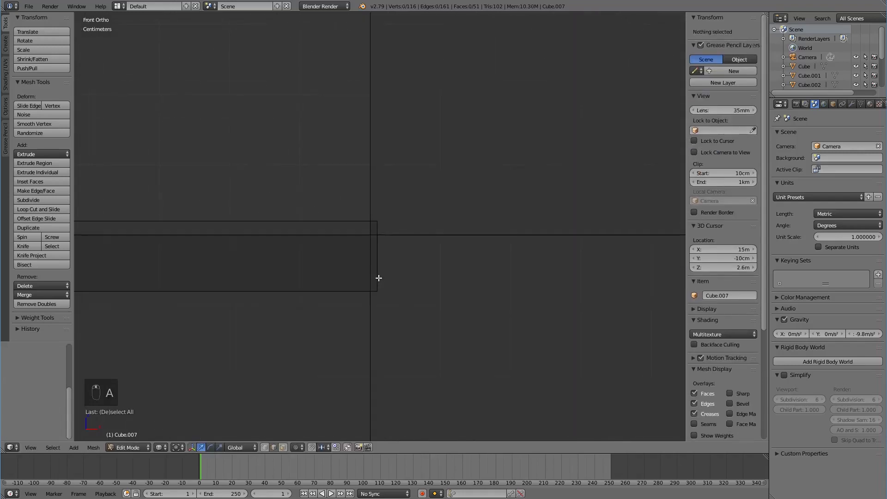
{"action": "scroll", "coordinate": [377, 278], "scroll_direction": "up", "scroll_amount": 2}
{"action": "scroll", "coordinate": [378, 277], "scroll_direction": "up", "scroll_amount": 2}
{"action": "key", "text": "b"}
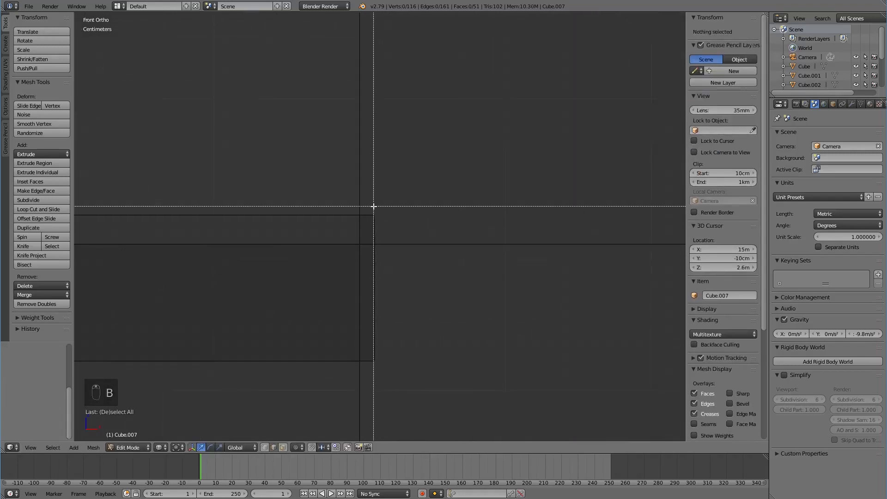
{"action": "left_click_drag", "start_coordinate": [369, 206], "coordinate": [433, 378]}
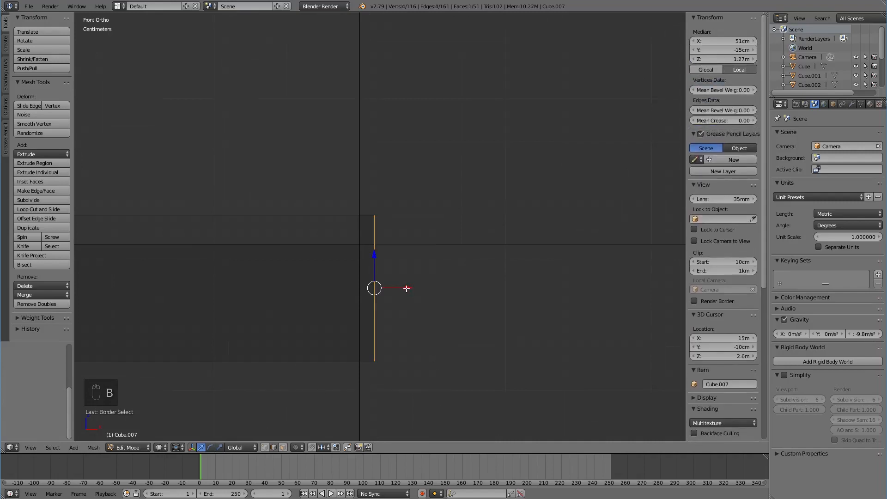
{"action": "left_click_drag", "start_coordinate": [406, 288], "coordinate": [416, 290]}
{"action": "scroll", "coordinate": [421, 291], "scroll_direction": "down", "scroll_amount": 7}
{"action": "key", "text": "a"}
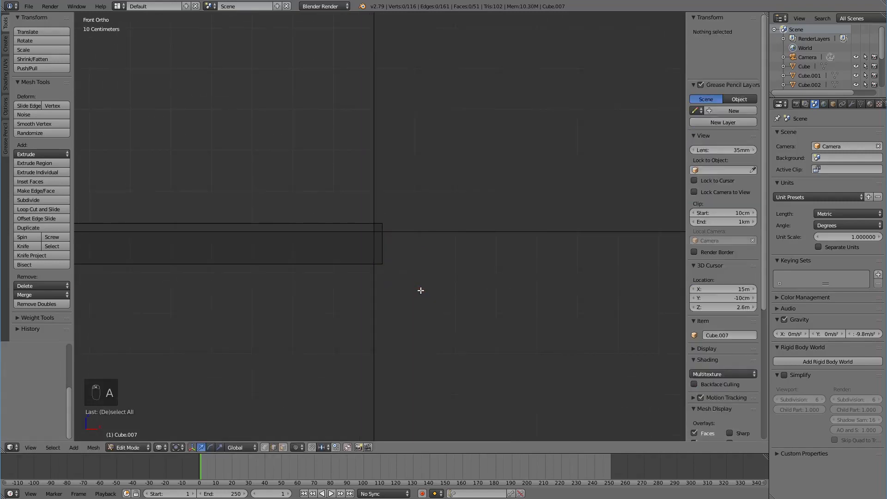
{"action": "scroll", "coordinate": [421, 291], "scroll_direction": "down", "scroll_amount": 7}
{"action": "key", "text": "z"}
{"action": "middle_click_drag", "start_coordinate": [320, 268], "coordinate": [419, 339], "text": "shift"}
{"action": "scroll", "coordinate": [420, 339], "scroll_direction": "down", "scroll_amount": 4}
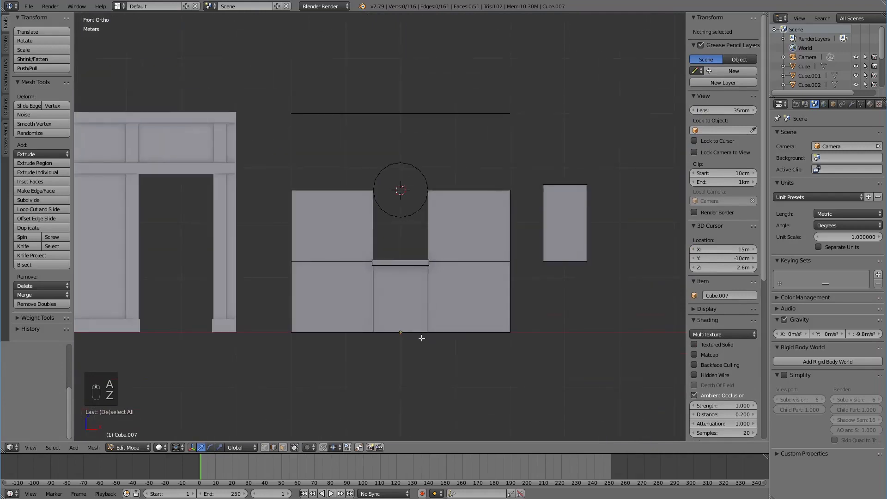
Step: Leave the arched variant's mesh and open the original window wall at the world origin for mesh editing
{"action": "scroll", "coordinate": [422, 338], "scroll_direction": "down", "scroll_amount": 3}
{"action": "key", "text": "Tab"}
{"action": "scroll", "coordinate": [305, 331], "scroll_direction": "up", "scroll_amount": 5, "text": "ctrl"}
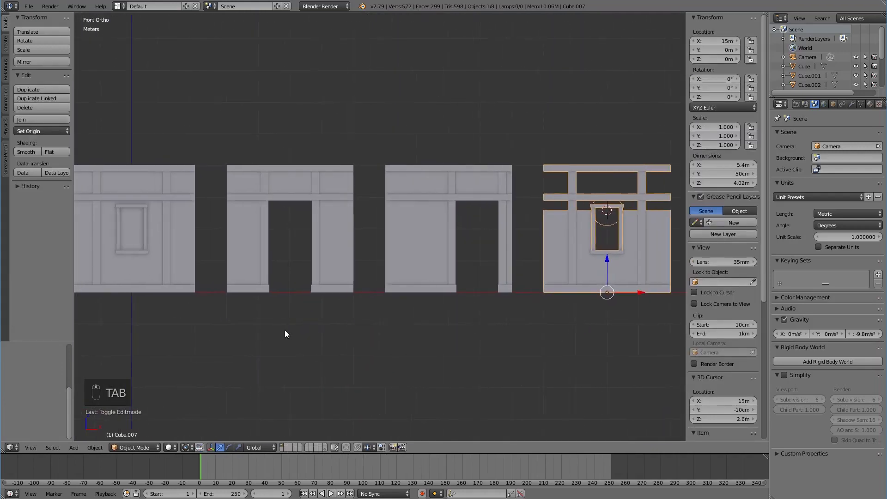
{"action": "scroll", "coordinate": [392, 267], "scroll_direction": "up", "scroll_amount": 5, "text": "ctrl"}
{"action": "right_click", "coordinate": [390, 267]}
{"action": "key", "text": "Tab"}
{"action": "scroll", "coordinate": [390, 267], "scroll_direction": "up", "scroll_amount": 9}
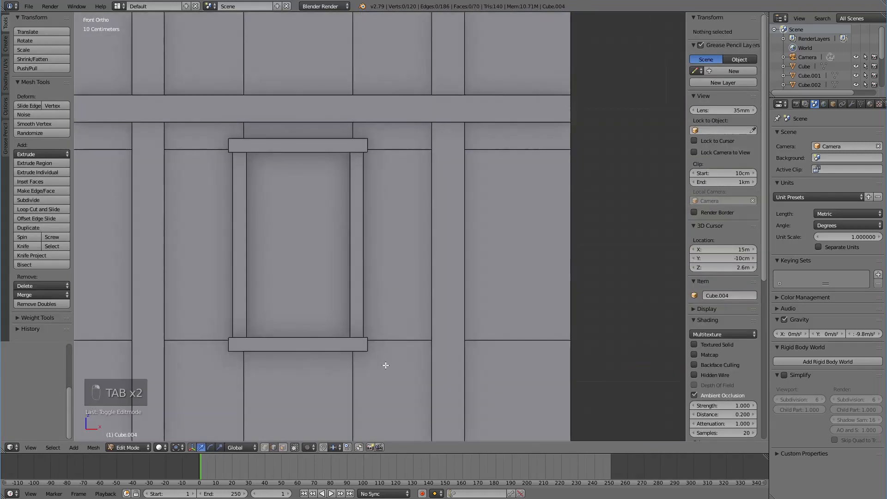
Step: In wireframe display, box-select the right ends of both the window's sill and its lintel and move them 1 cm outward along X
{"action": "middle_click_drag", "start_coordinate": [389, 350], "coordinate": [391, 284], "text": "shift"}
{"action": "scroll", "coordinate": [391, 284], "scroll_direction": "up", "scroll_amount": 7}
{"action": "middle_click_drag", "start_coordinate": [390, 368], "coordinate": [392, 259], "text": "shift"}
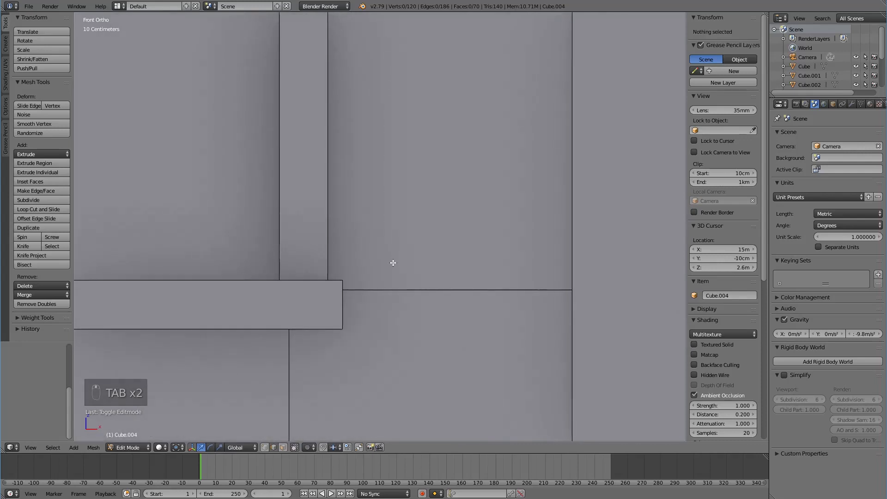
{"action": "key", "text": "b"}
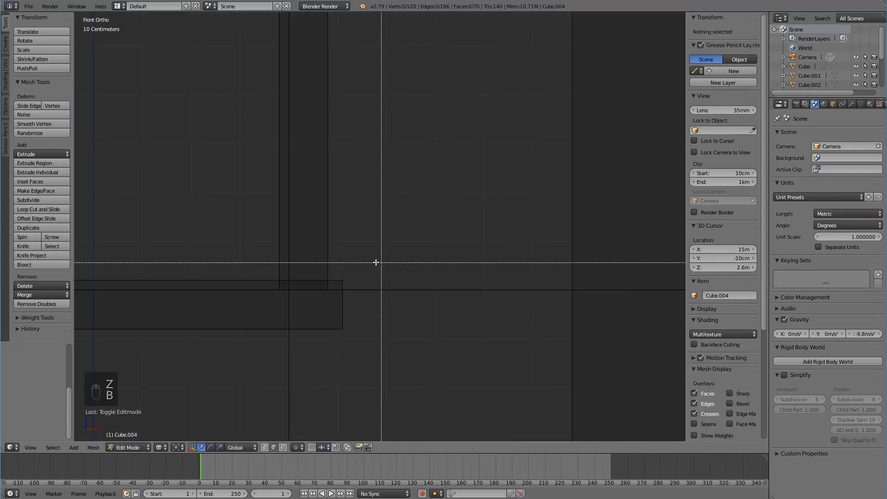
{"action": "left_click_drag", "start_coordinate": [334, 262], "coordinate": [378, 351]}
{"action": "scroll", "coordinate": [397, 339], "scroll_direction": "up", "scroll_amount": 5}
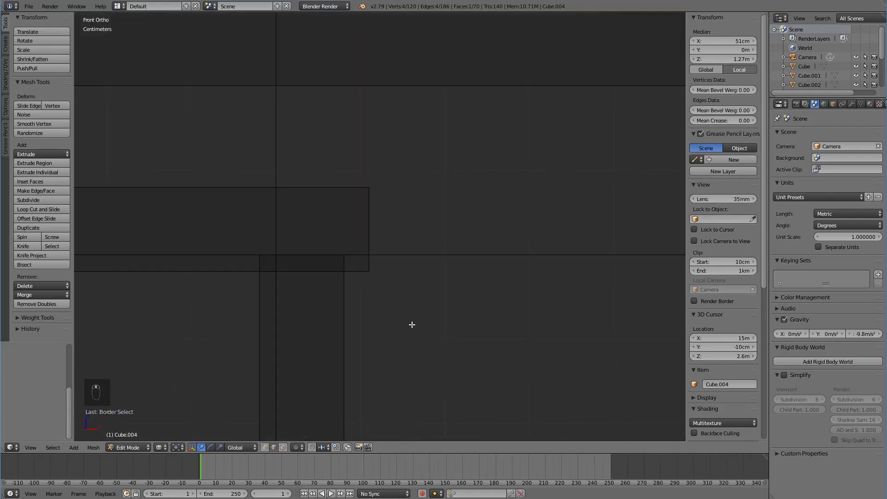
{"action": "key", "text": "b"}
{"action": "left_click_drag", "start_coordinate": [359, 175], "coordinate": [432, 307]}
{"action": "scroll", "coordinate": [431, 335], "scroll_direction": "down", "scroll_amount": 9}
{"action": "middle_click_drag", "start_coordinate": [411, 386], "coordinate": [374, 186], "text": "shift"}
{"action": "scroll", "coordinate": [376, 272], "scroll_direction": "up", "scroll_amount": 5}
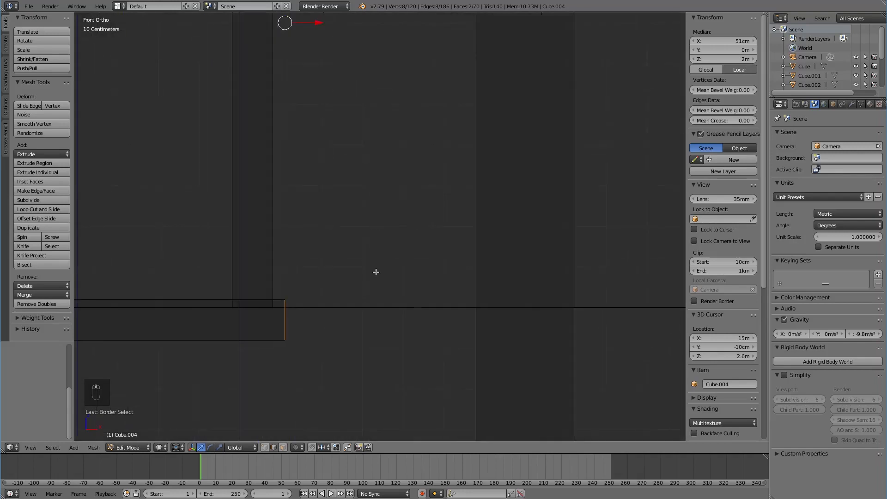
{"action": "middle_click_drag", "start_coordinate": [378, 335], "coordinate": [420, 214], "text": "shift"}
{"action": "scroll", "coordinate": [420, 214], "scroll_direction": "up", "scroll_amount": 5}
{"action": "middle_click_drag", "start_coordinate": [293, 211], "coordinate": [439, 289], "text": "shift"}
{"action": "scroll", "coordinate": [440, 263], "scroll_direction": "up", "scroll_amount": 4}
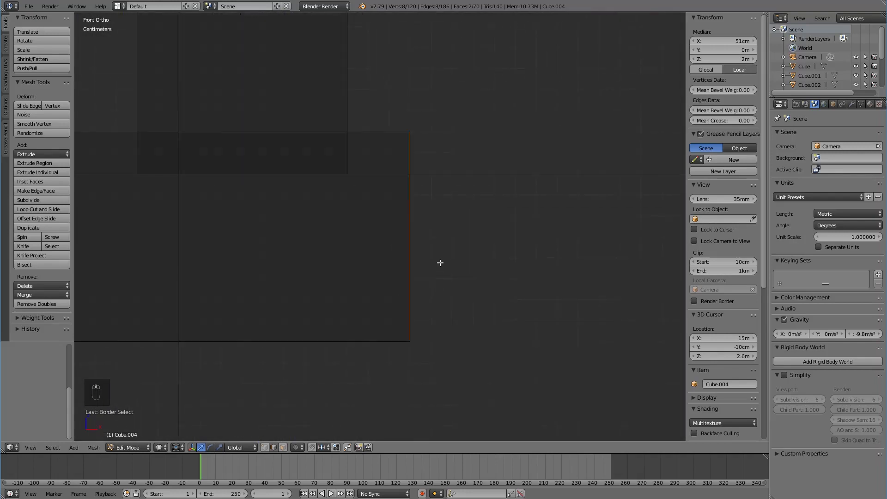
{"action": "key", "text": "g"}
{"action": "key", "text": "x"}
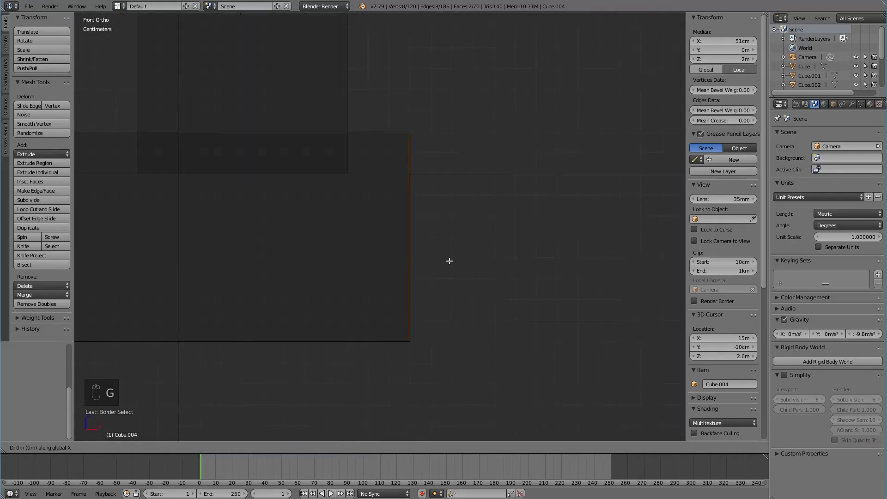
{"action": "left_click", "coordinate": [467, 261]}
{"action": "scroll", "coordinate": [467, 261], "scroll_direction": "down", "scroll_amount": 11}
{"action": "key", "text": "a"}
{"action": "scroll", "coordinate": [464, 262], "scroll_direction": "down", "scroll_amount": 5}
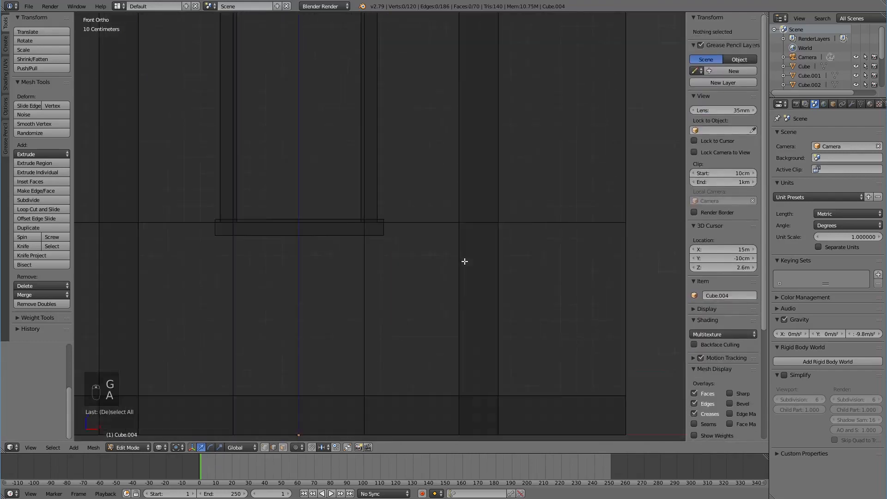
Step: Box-select the left ends of the window's lintel and sill and move them 1 cm outward along X, to -52 cm
{"action": "middle_click_drag", "start_coordinate": [240, 244], "coordinate": [449, 318], "text": "shift"}
{"action": "middle_click_drag", "start_coordinate": [497, 220], "coordinate": [355, 229], "text": "shift"}
{"action": "scroll", "coordinate": [425, 331], "scroll_direction": "up", "scroll_amount": 9}
{"action": "scroll", "coordinate": [416, 255], "scroll_direction": "up", "scroll_amount": 4}
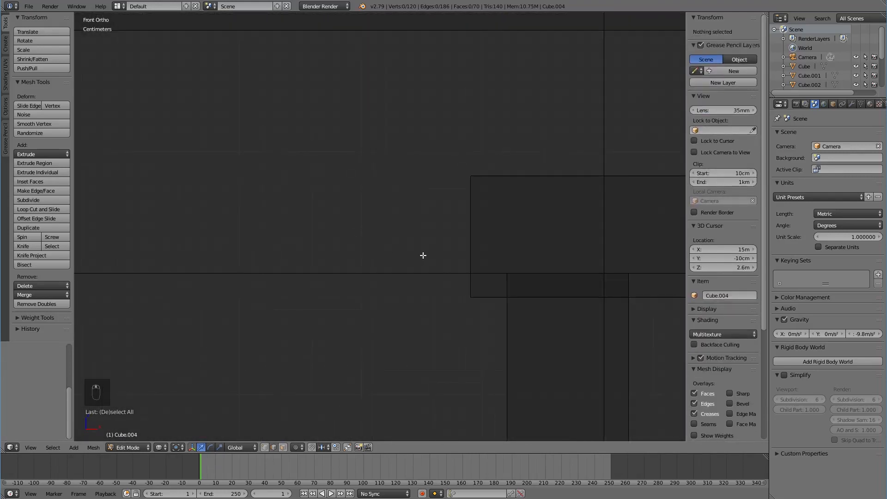
{"action": "key", "text": "b"}
{"action": "left_click_drag", "start_coordinate": [453, 106], "coordinate": [493, 340]}
{"action": "scroll", "coordinate": [492, 340], "scroll_direction": "down", "scroll_amount": 10}
{"action": "middle_click_drag", "start_coordinate": [433, 361], "coordinate": [407, 155], "text": "shift"}
{"action": "scroll", "coordinate": [400, 296], "scroll_direction": "up", "scroll_amount": 5}
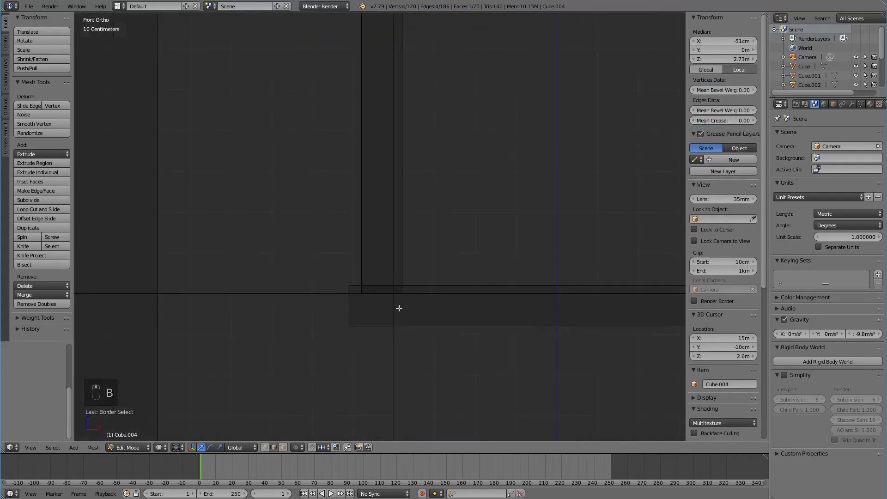
{"action": "scroll", "coordinate": [384, 258], "scroll_direction": "up", "scroll_amount": 4}
{"action": "middle_click_drag", "start_coordinate": [399, 307], "coordinate": [406, 223], "text": "shift"}
{"action": "scroll", "coordinate": [407, 223], "scroll_direction": "up", "scroll_amount": 2}
{"action": "key", "text": "b"}
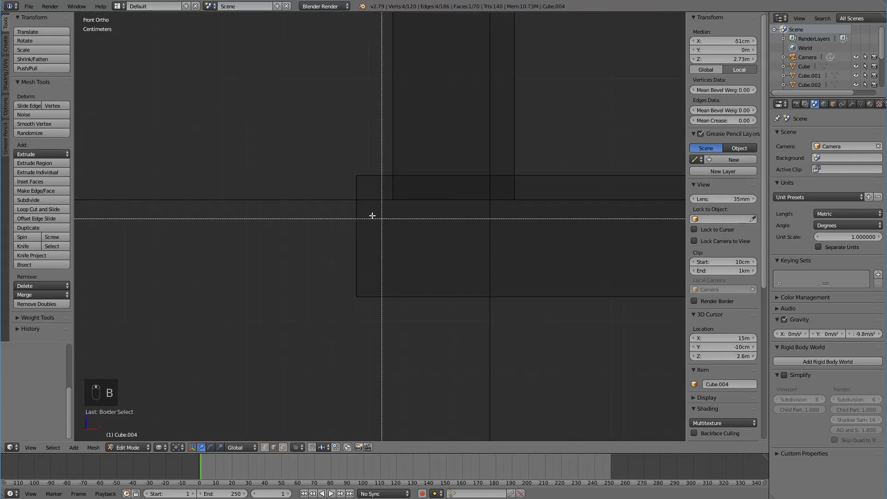
{"action": "left_click_drag", "start_coordinate": [327, 156], "coordinate": [373, 307]}
{"action": "scroll", "coordinate": [373, 307], "scroll_direction": "up", "scroll_amount": 3}
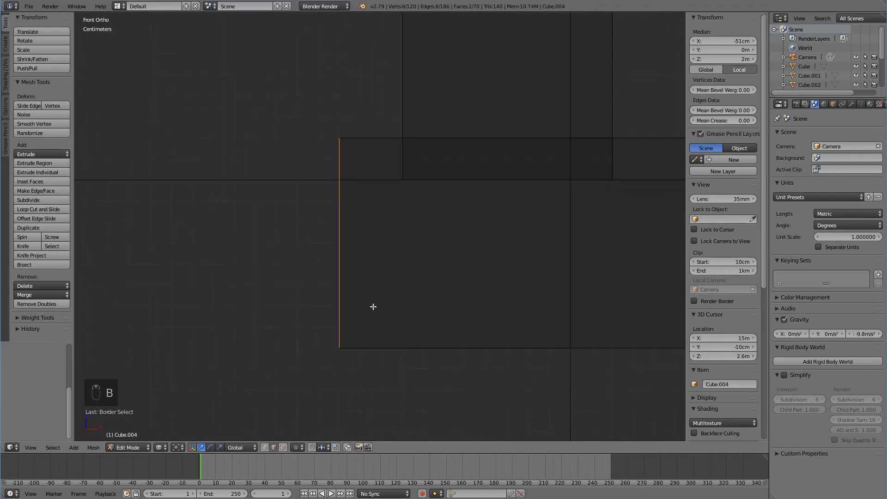
{"action": "key", "text": "g"}
{"action": "key", "text": "x"}
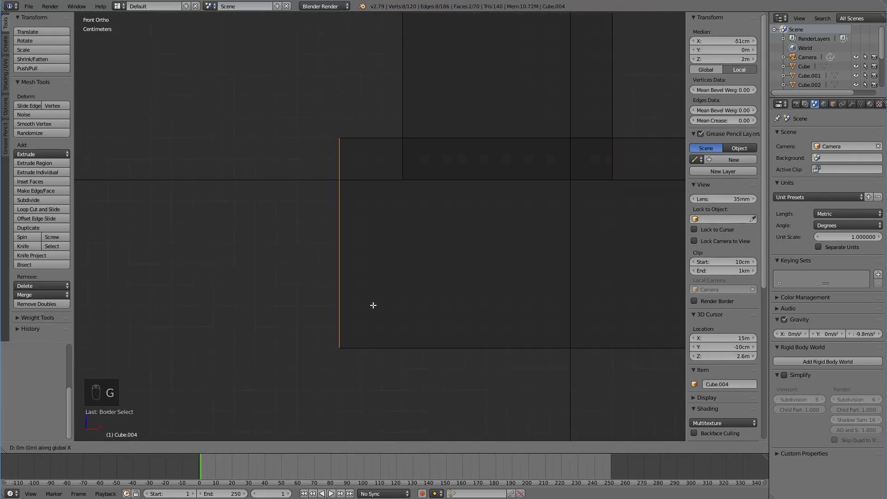
{"action": "left_click", "coordinate": [356, 303]}
{"action": "scroll", "coordinate": [360, 302], "scroll_direction": "down", "scroll_amount": 4}
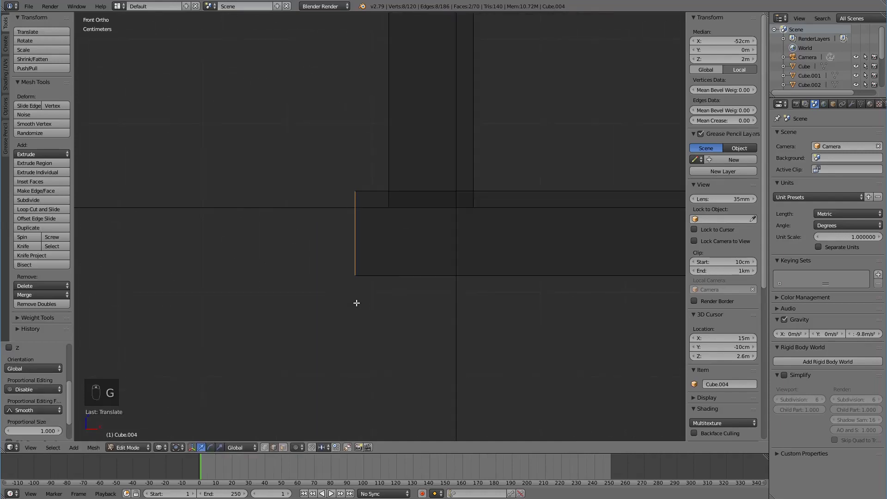
{"action": "scroll", "coordinate": [374, 296], "scroll_direction": "down", "scroll_amount": 9}
{"action": "key", "text": "a"}
Step: Finish editing the original window wall in solid display and reopen the arched-opening variant for mesh editing
{"action": "key", "text": "Tab"}
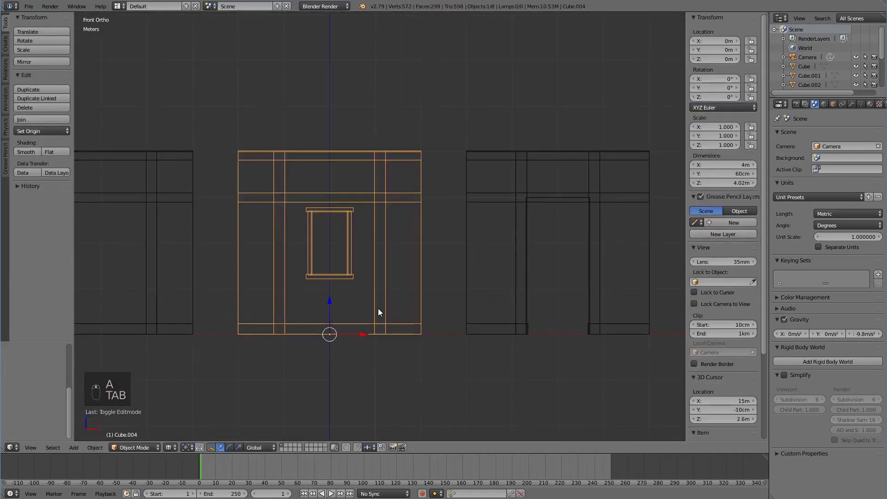
{"action": "key", "text": "z"}
{"action": "scroll", "coordinate": [456, 304], "scroll_direction": "down", "scroll_amount": 2}
{"action": "middle_click_drag", "start_coordinate": [472, 295], "coordinate": [252, 317], "text": "shift"}
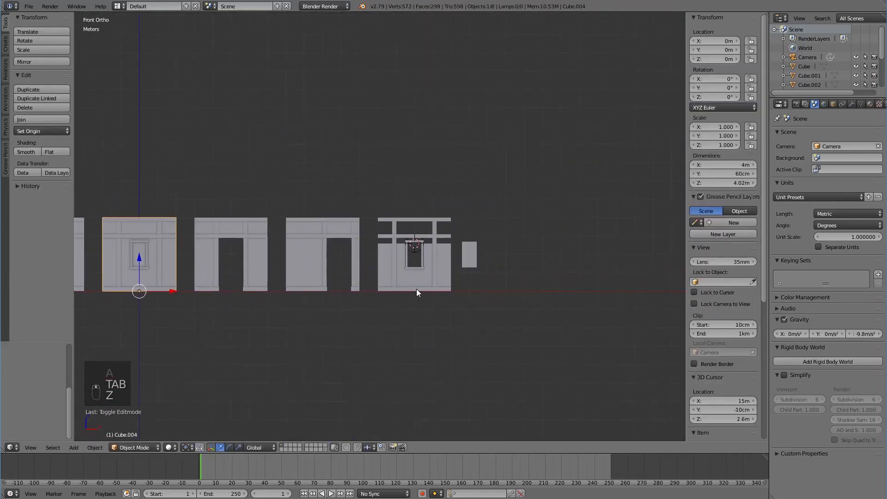
{"action": "right_click", "coordinate": [428, 284]}
{"action": "key", "text": "Tab"}
{"action": "scroll", "coordinate": [435, 292], "scroll_direction": "up", "scroll_amount": 7}
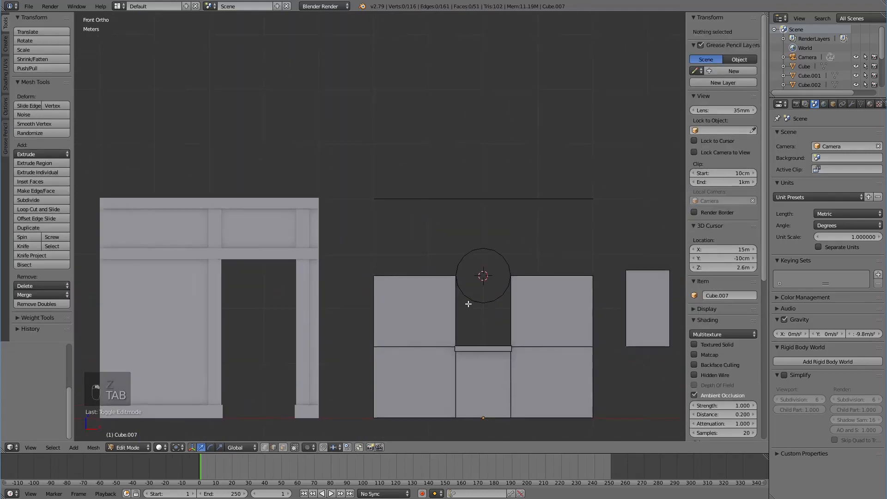
Step: In front wireframe view, select the circle above the opening and flatten it into an ellipse by scaling along Z to about 80%
{"action": "middle_click_drag", "start_coordinate": [470, 233], "coordinate": [388, 309], "text": "shift"}
{"action": "scroll", "coordinate": [408, 294], "scroll_direction": "up", "scroll_amount": 2}
{"action": "key", "text": "z"}
{"action": "scroll", "coordinate": [408, 294], "scroll_direction": "down", "scroll_amount": 3}
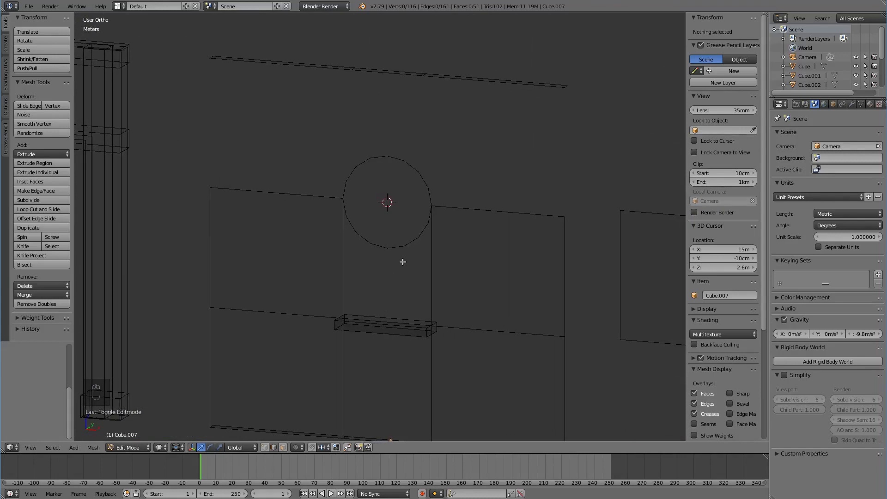
{"action": "key", "text": "KP_1"}
{"action": "scroll", "coordinate": [400, 258], "scroll_direction": "up", "scroll_amount": 2}
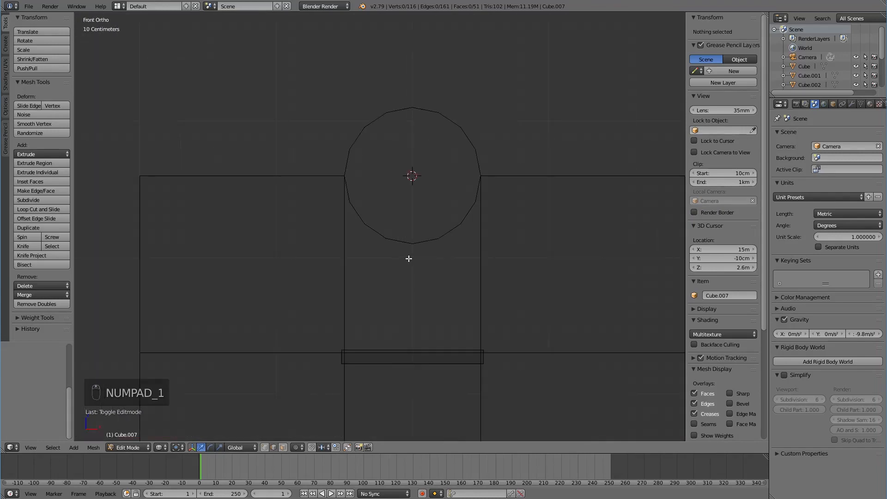
{"action": "right_click", "coordinate": [410, 241], "text": "alt"}
{"action": "scroll", "coordinate": [415, 240], "scroll_direction": "up", "scroll_amount": 2}
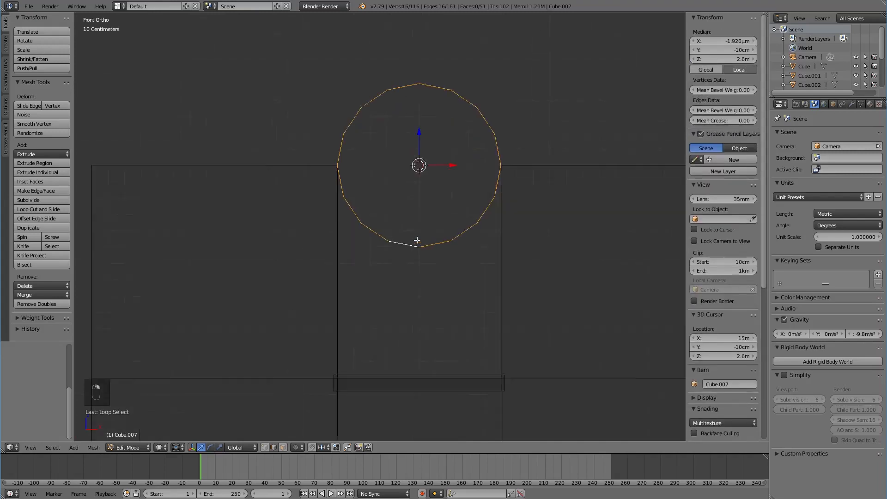
{"action": "middle_click_drag", "start_coordinate": [462, 216], "coordinate": [430, 262], "text": "shift"}
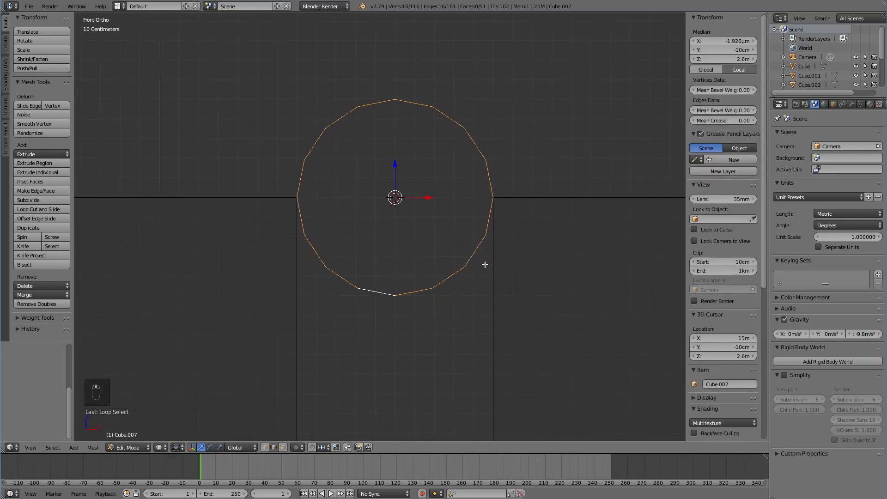
{"action": "key", "text": "s"}
{"action": "key", "text": "z"}
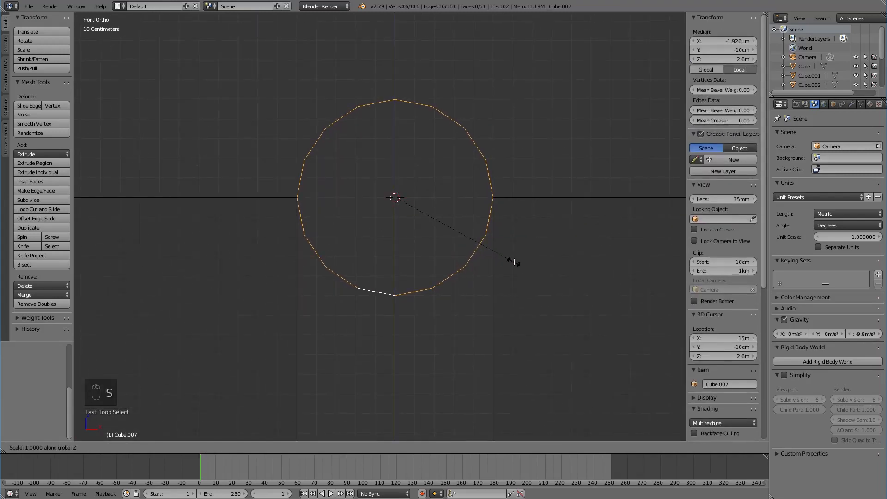
{"action": "left_click", "coordinate": [489, 253]}
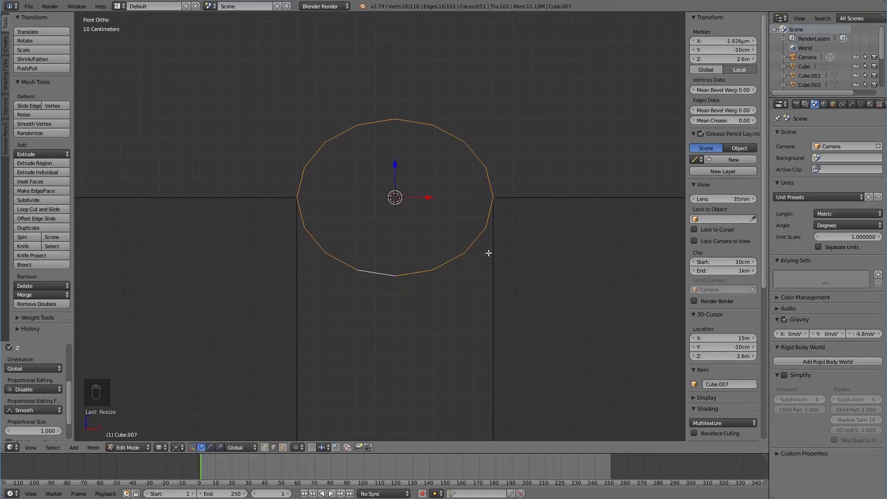
Step: In solid display, merge the two inner vertices on the front edge of the wall's top strip at their center
{"action": "scroll", "coordinate": [489, 252], "scroll_direction": "down", "scroll_amount": 5}
{"action": "middle_click_drag", "start_coordinate": [444, 257], "coordinate": [392, 280]}
{"action": "key", "text": "a"}
{"action": "key", "text": "z"}
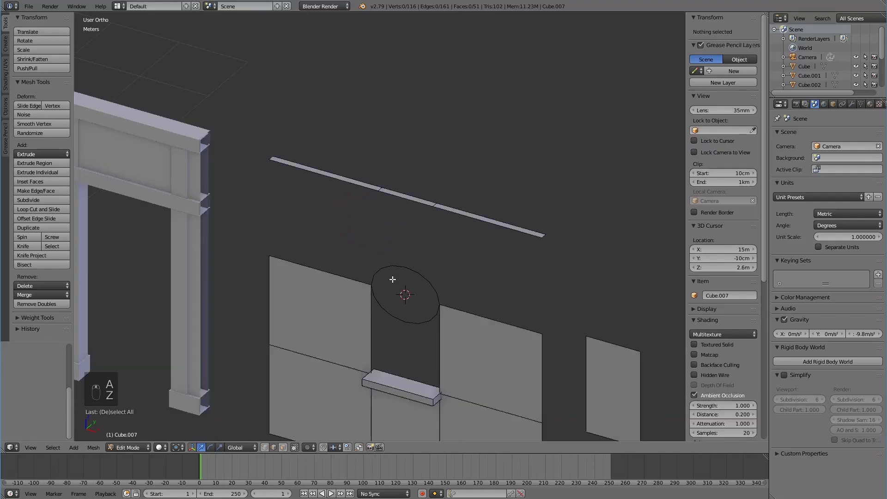
{"action": "scroll", "coordinate": [392, 273], "scroll_direction": "up", "scroll_amount": 4}
{"action": "middle_click_drag", "start_coordinate": [388, 207], "coordinate": [383, 257], "text": "shift"}
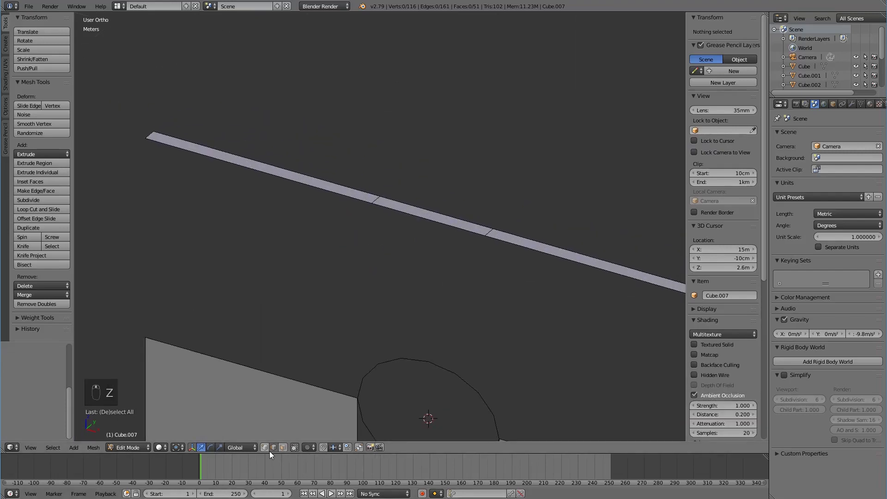
{"action": "scroll", "coordinate": [374, 204], "scroll_direction": "up", "scroll_amount": 2}
{"action": "right_click", "coordinate": [373, 203]}
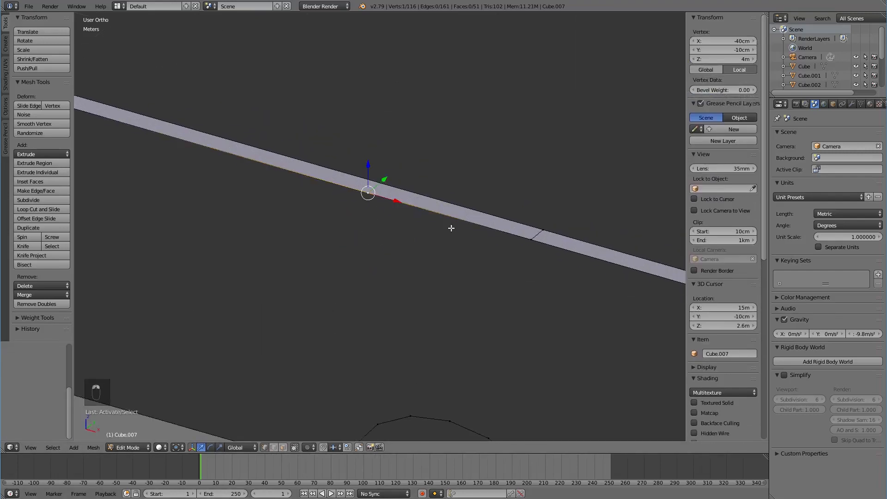
{"action": "right_click", "coordinate": [527, 239], "text": "shift"}
{"action": "key", "text": "alt+m"}
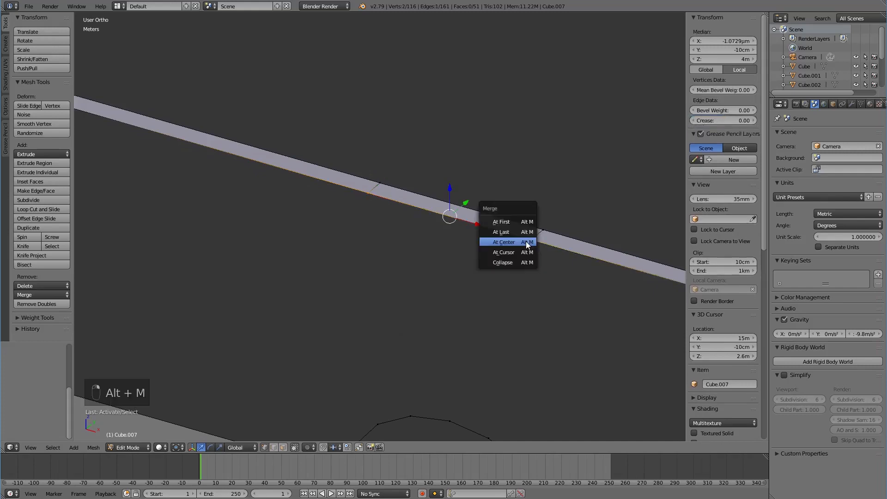
{"action": "left_click", "coordinate": [527, 243]}
Step: Merge the two inner vertices on the rear edge of the wall's top strip at their center
{"action": "right_click", "coordinate": [387, 171]}
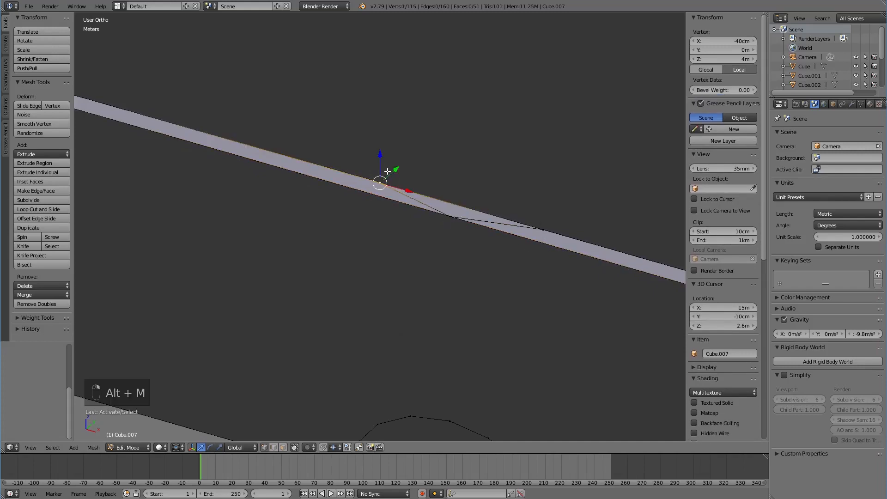
{"action": "right_click", "coordinate": [556, 215], "text": "shift"}
{"action": "key", "text": "alt+m"}
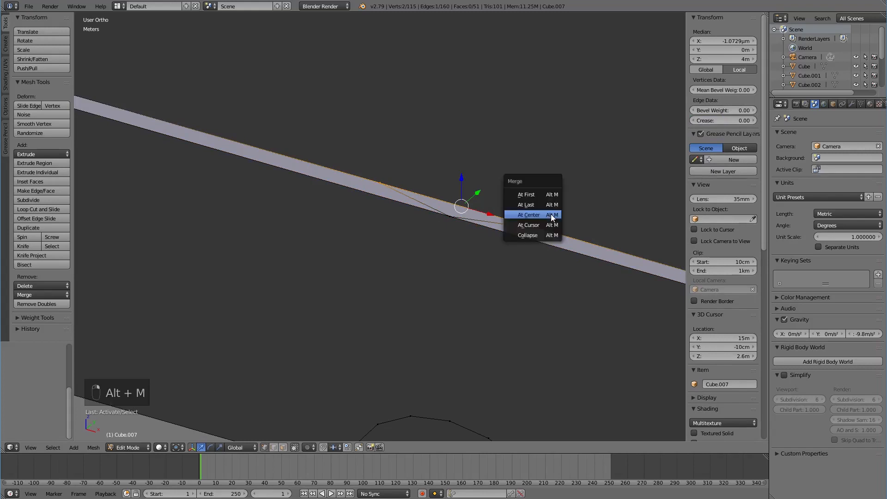
{"action": "left_click", "coordinate": [551, 217]}
Step: Connect the merged front vertex of the top strip to the ellipse's topmost vertex with an edge
{"action": "scroll", "coordinate": [440, 287], "scroll_direction": "down", "scroll_amount": 2}
{"action": "middle_click_drag", "start_coordinate": [439, 287], "coordinate": [438, 232], "text": "shift"}
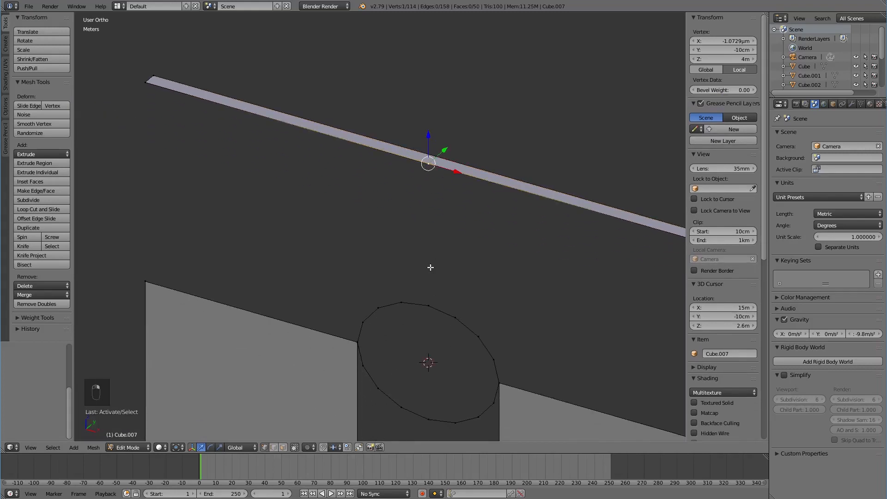
{"action": "right_click", "coordinate": [430, 293], "text": "shift"}
{"action": "key", "text": "f"}
{"action": "key", "text": "a"}
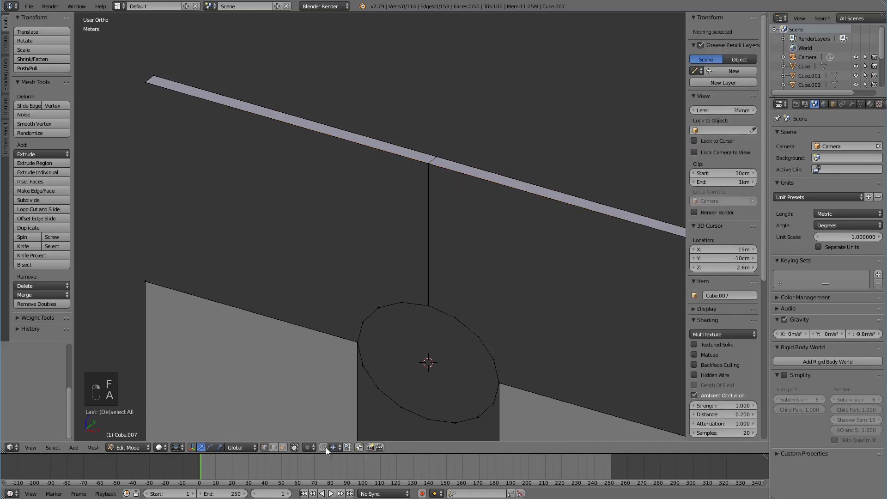
Step: Create a face between the vertical center edge, the first ellipse segment to its right and the right half of the top edge
{"action": "right_click", "coordinate": [448, 309]}
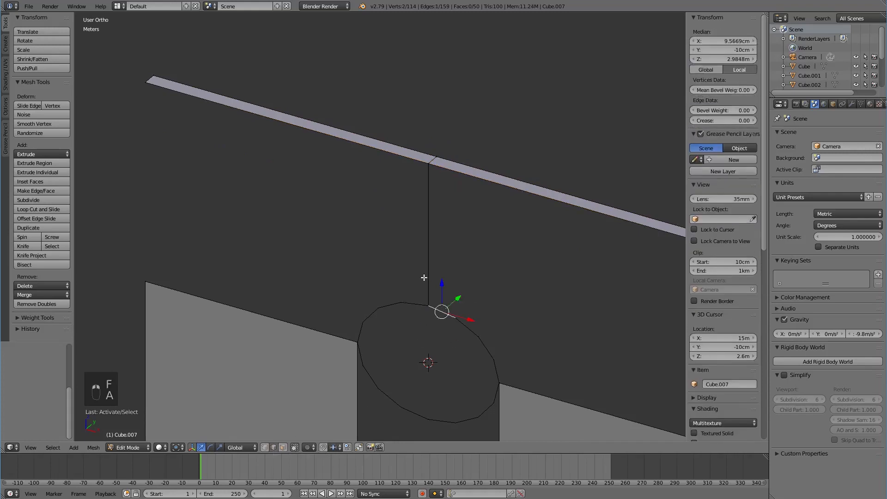
{"action": "right_click", "coordinate": [427, 276], "text": "shift"}
{"action": "right_click", "coordinate": [524, 192], "text": "shift"}
{"action": "key", "text": "f"}
{"action": "key", "text": "a"}
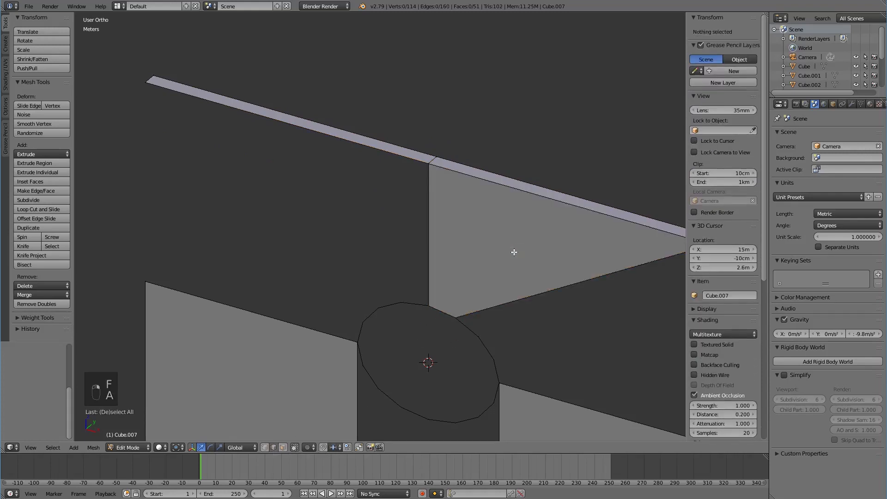
Step: Remove doubles from the whole visible mesh and clear the selection
{"action": "scroll", "coordinate": [490, 263], "scroll_direction": "down", "scroll_amount": 3}
{"action": "key", "text": "a"}
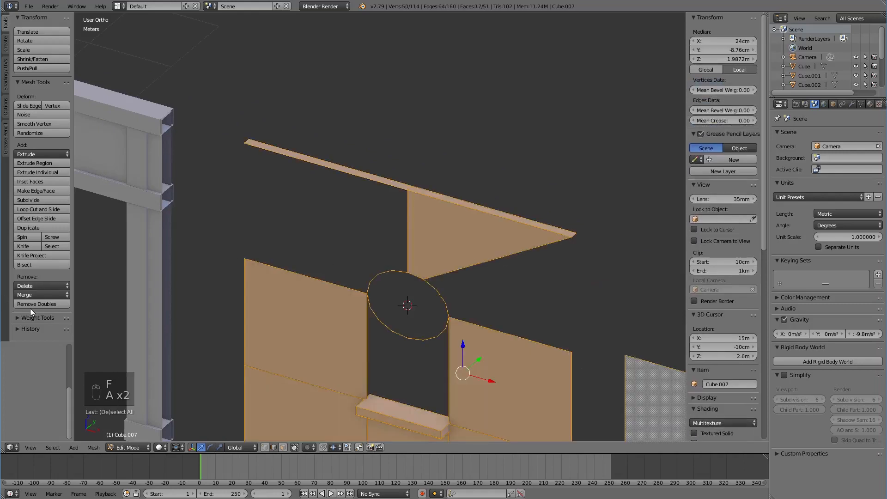
{"action": "left_click", "coordinate": [43, 303]}
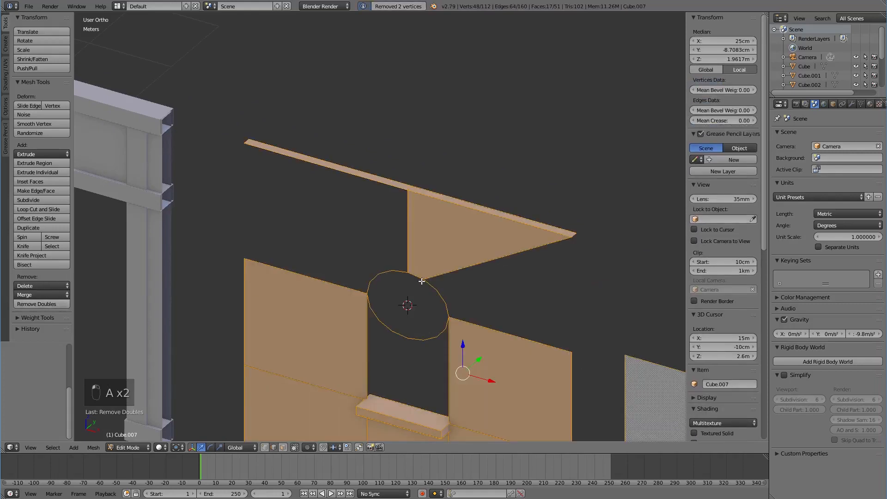
{"action": "key", "text": "a"}
Step: Fill two triangular faces between the next right-hand ellipse segments and the wall's upper right corner
{"action": "scroll", "coordinate": [422, 281], "scroll_direction": "up", "scroll_amount": 6}
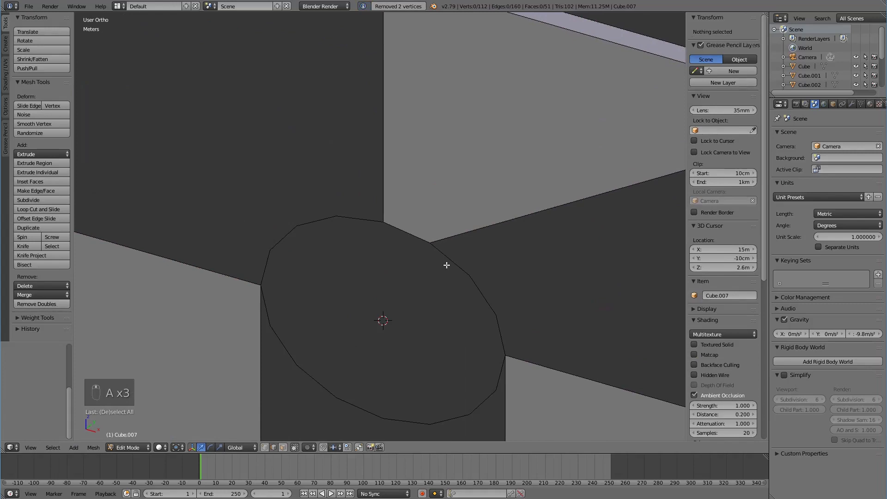
{"action": "right_click", "coordinate": [446, 265]}
{"action": "right_click", "coordinate": [471, 223], "text": "shift"}
{"action": "key", "text": "f"}
{"action": "right_click", "coordinate": [479, 287]}
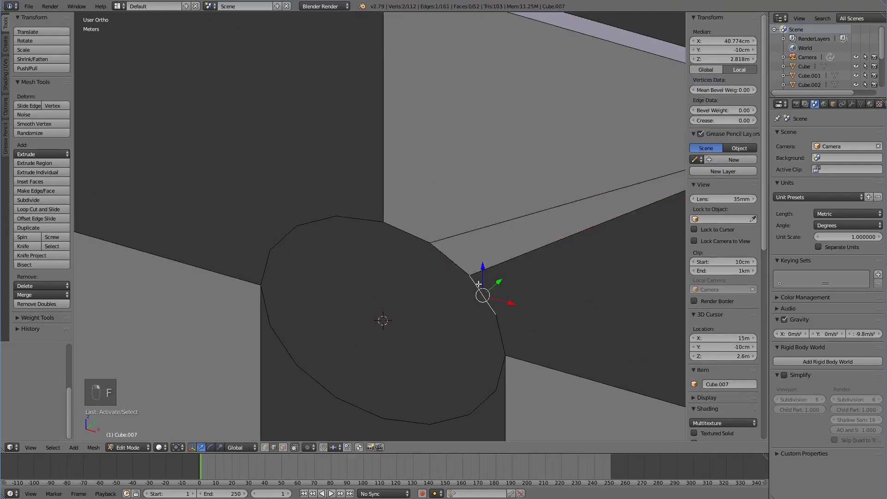
{"action": "right_click", "coordinate": [488, 262], "text": "shift"}
{"action": "key", "text": "f"}
Step: Fill the last gap right of the arch between the lowest upper ellipse segment, the corner and the right wall panel's top edge
{"action": "right_click", "coordinate": [495, 324]}
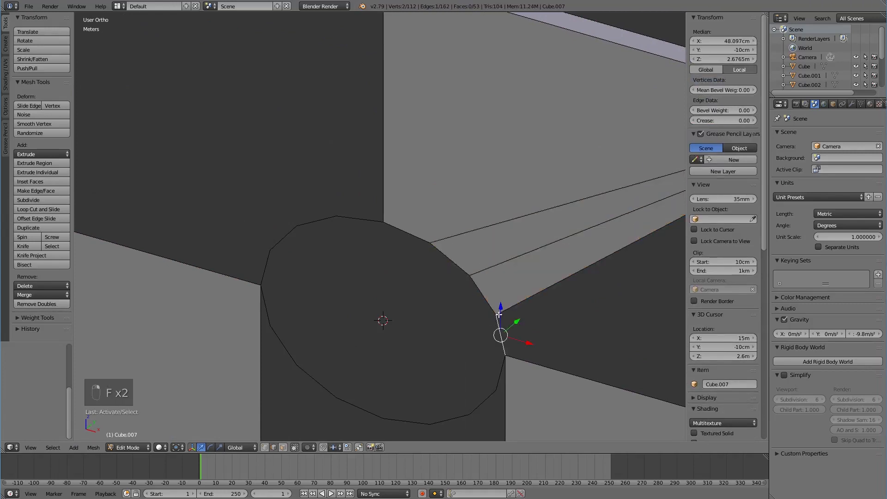
{"action": "right_click", "coordinate": [524, 294], "text": "shift"}
{"action": "right_click", "coordinate": [529, 355], "text": "shift"}
{"action": "key", "text": "f"}
{"action": "key", "text": "a"}
Step: Create a face left of the vertical center edge, bounded by the left half of the top edge and the first ellipse segment
{"action": "scroll", "coordinate": [527, 345], "scroll_direction": "down", "scroll_amount": 2}
{"action": "scroll", "coordinate": [341, 297], "scroll_direction": "down", "scroll_amount": 2}
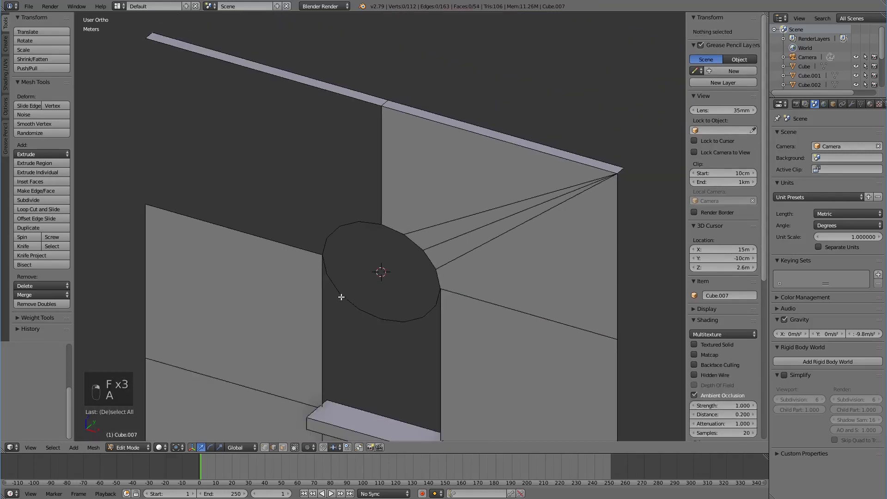
{"action": "middle_click_drag", "start_coordinate": [340, 297], "coordinate": [433, 290]}
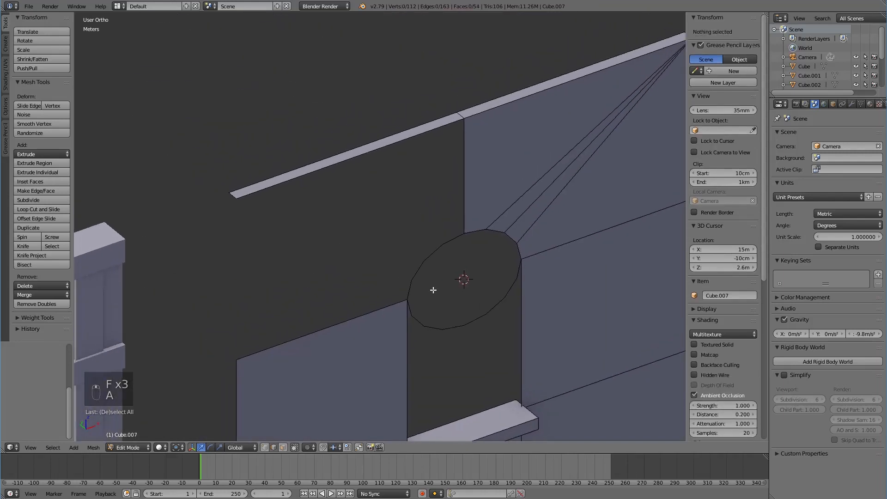
{"action": "right_click", "coordinate": [366, 158]}
{"action": "right_click", "coordinate": [473, 152], "text": "shift"}
{"action": "key", "text": "f"}
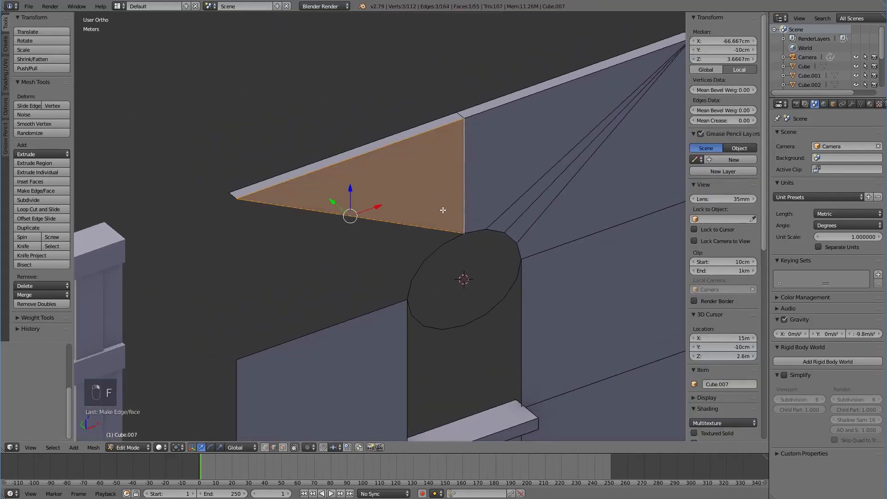
{"action": "key", "text": "ctrl+z"}
{"action": "right_click", "coordinate": [454, 234], "text": "shift"}
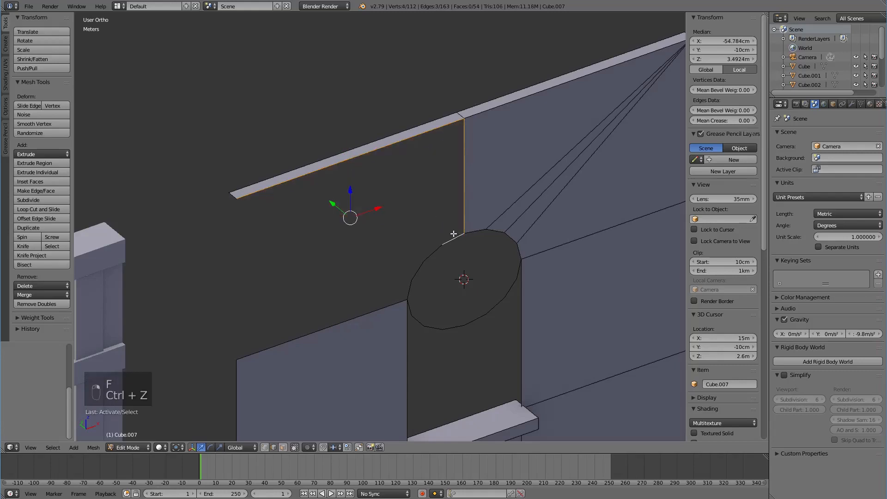
{"action": "key", "text": "f"}
Step: Fill two triangular faces between the next left-hand ellipse segments and the wall's upper left corner
{"action": "right_click", "coordinate": [432, 239]}
{"action": "right_click", "coordinate": [430, 248], "text": "shift"}
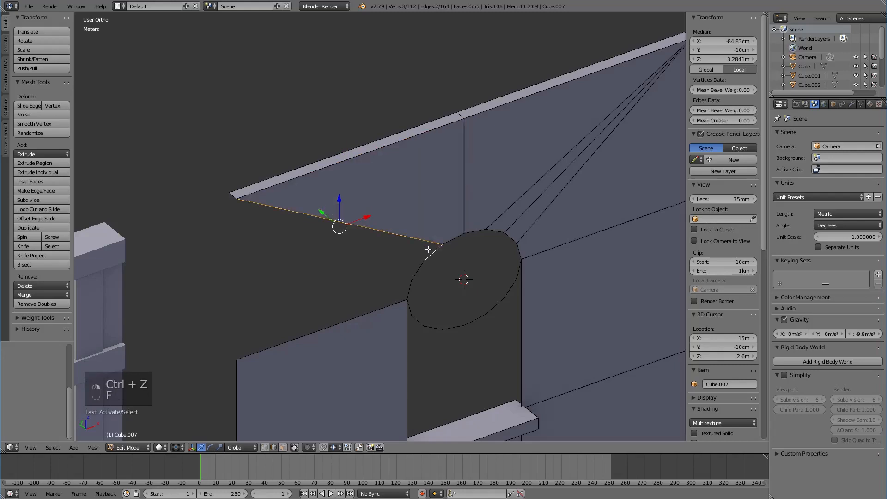
{"action": "key", "text": "f"}
{"action": "key", "text": "a"}
{"action": "right_click", "coordinate": [418, 252]}
{"action": "right_click", "coordinate": [417, 267], "text": "shift"}
{"action": "key", "text": "f"}
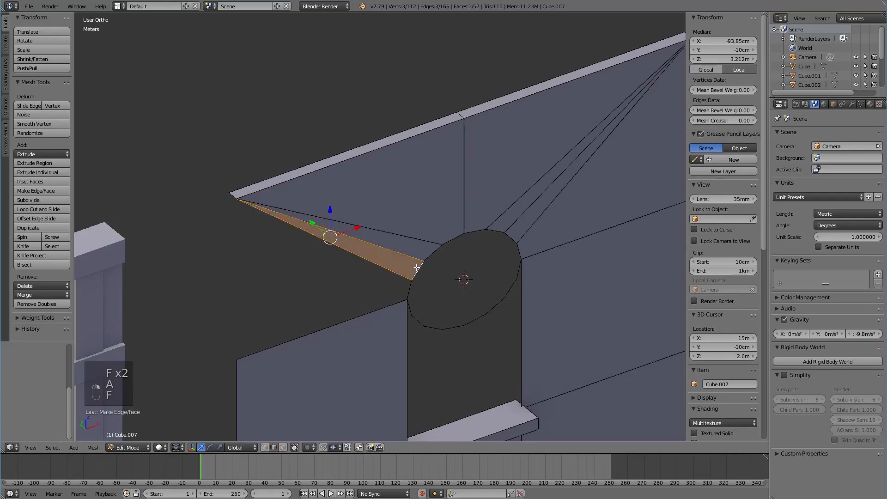
Step: Fill the last gap left of the arch down to the left wall panel's top edge and clear the selection
{"action": "key", "text": "a"}
{"action": "right_click", "coordinate": [400, 277]}
{"action": "right_click", "coordinate": [360, 315], "text": "shift"}
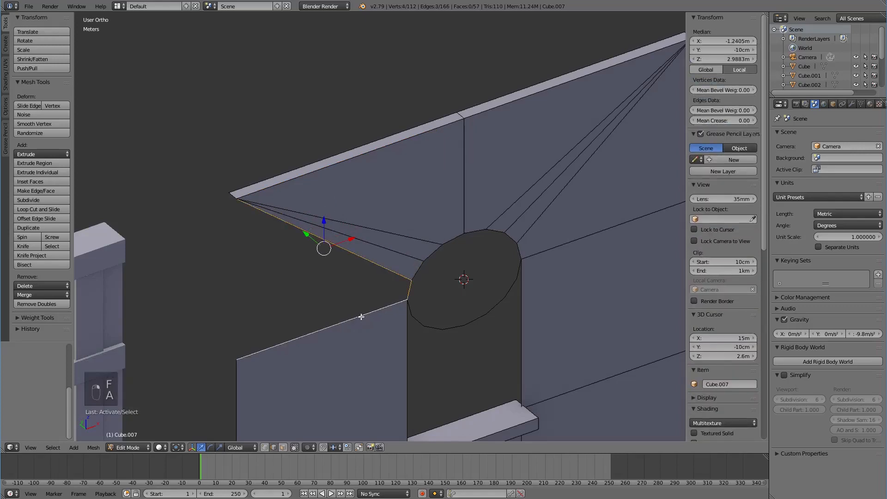
{"action": "key", "text": "f"}
{"action": "key", "text": "a"}
Step: Select all edges of the ellipse's lower half and delete them, leaving only the arch above the opening
{"action": "middle_click_drag", "start_coordinate": [363, 311], "coordinate": [364, 278]}
{"action": "scroll", "coordinate": [364, 277], "scroll_direction": "up", "scroll_amount": 4}
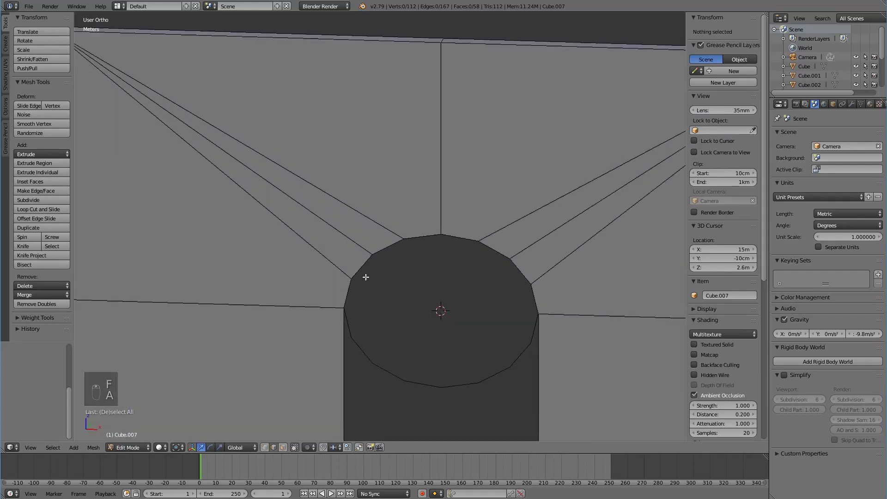
{"action": "right_click", "coordinate": [355, 327]}
{"action": "right_click", "coordinate": [364, 352], "text": "shift"}
{"action": "right_click", "coordinate": [391, 373], "text": "shift"}
{"action": "right_click", "coordinate": [423, 383], "text": "shift"}
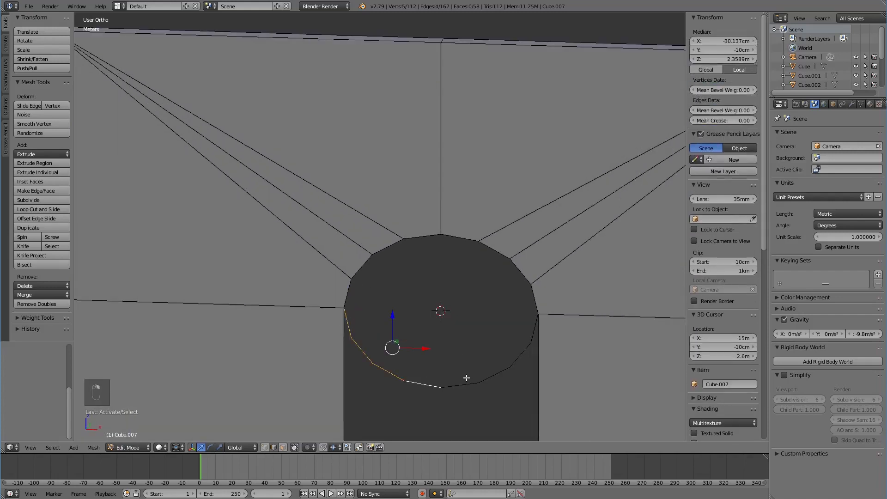
{"action": "right_click", "coordinate": [460, 385], "text": "shift"}
{"action": "right_click", "coordinate": [487, 372], "text": "shift"}
{"action": "right_click", "coordinate": [516, 353], "text": "shift"}
{"action": "right_click", "coordinate": [519, 347], "text": "shift"}
{"action": "right_click", "coordinate": [523, 352], "text": "shift"}
{"action": "right_click", "coordinate": [535, 332], "text": "shift"}
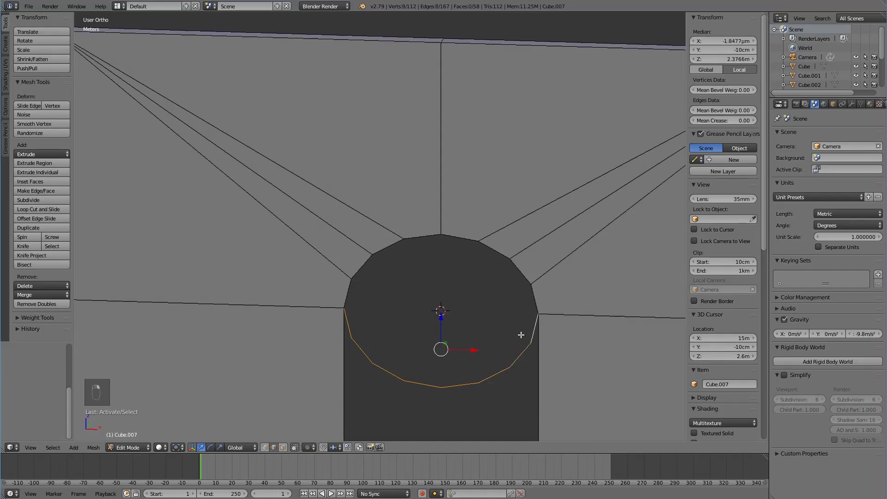
{"action": "key", "text": "x"}
{"action": "left_click", "coordinate": [489, 323]}
Step: In wireframe display, select the arched opening's border loop and exclude its bottom edge at the sill
{"action": "scroll", "coordinate": [467, 324], "scroll_direction": "down", "scroll_amount": 4}
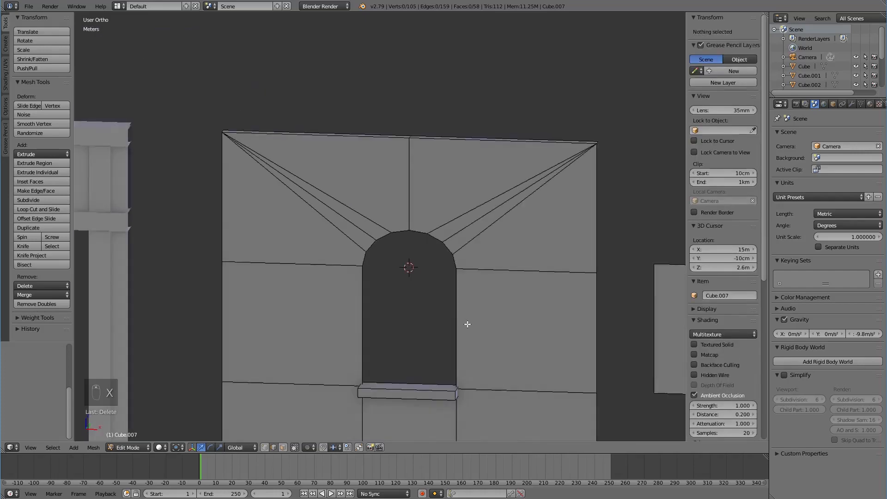
{"action": "middle_click_drag", "start_coordinate": [468, 323], "coordinate": [400, 207]}
{"action": "scroll", "coordinate": [416, 288], "scroll_direction": "up", "scroll_amount": 2}
{"action": "left_click", "coordinate": [395, 288], "text": "alt"}
{"action": "key", "text": "z"}
{"action": "scroll", "coordinate": [400, 207], "scroll_direction": "up", "scroll_amount": 1}
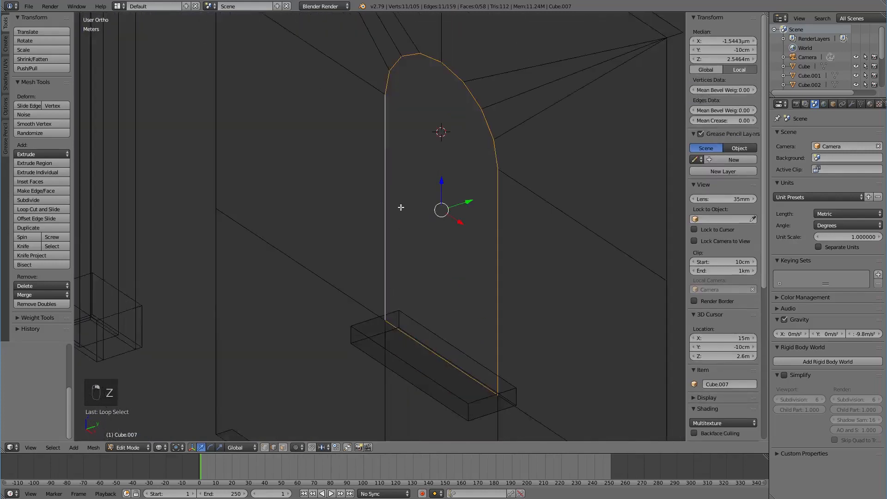
{"action": "scroll", "coordinate": [417, 274], "scroll_direction": "up", "scroll_amount": 3}
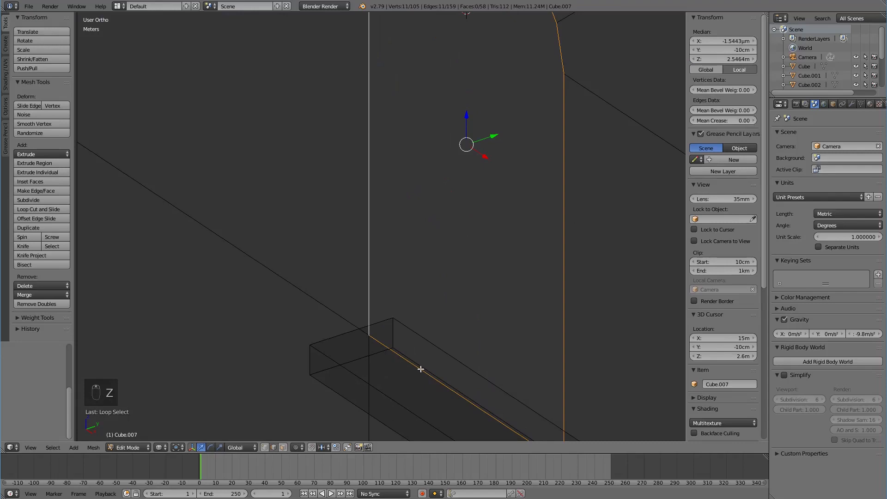
{"action": "middle_click_drag", "start_coordinate": [421, 369], "coordinate": [420, 384]}
{"action": "right_click", "coordinate": [440, 355], "text": "shift"}
{"action": "scroll", "coordinate": [439, 353], "scroll_direction": "down", "scroll_amount": 2}
{"action": "middle_click_drag", "start_coordinate": [445, 344], "coordinate": [452, 308]}
{"action": "scroll", "coordinate": [474, 296], "scroll_direction": "down", "scroll_amount": 4}
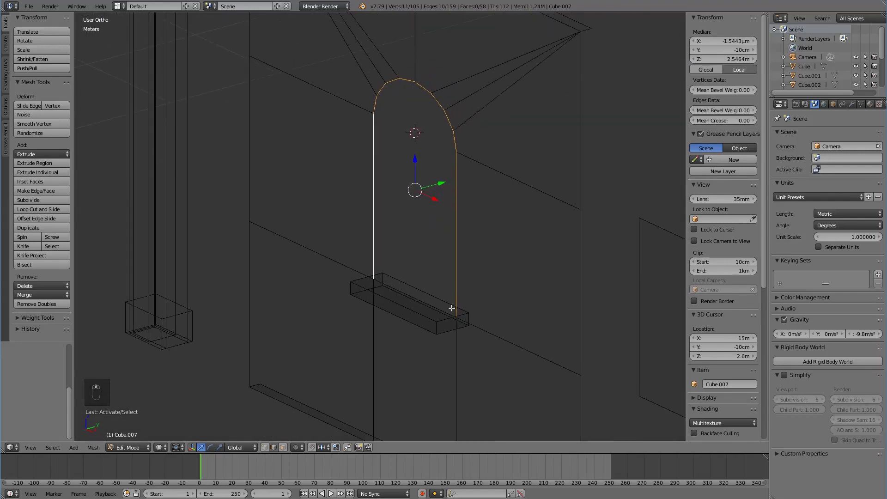
Step: In the right side view, extrude the selected opening edges inward along Y to 0 m at the wall's mid-plane
{"action": "key", "text": "KP_1"}
{"action": "key", "text": "KP_3"}
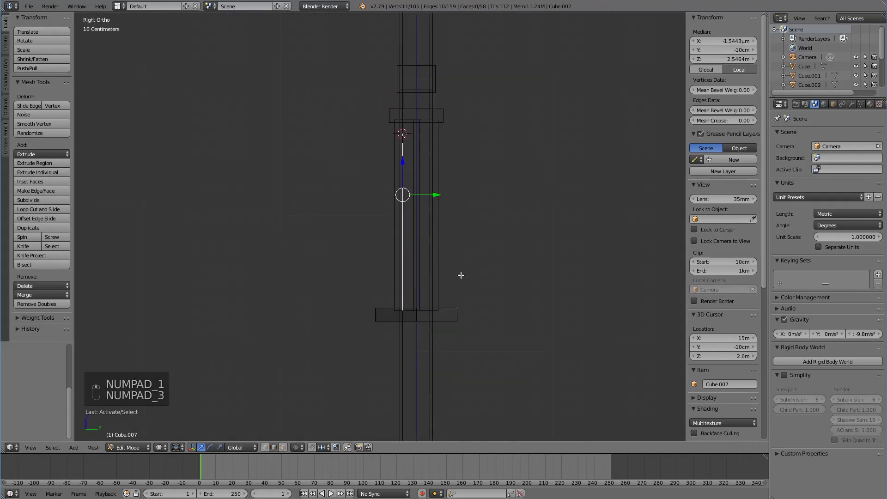
{"action": "middle_click_drag", "start_coordinate": [460, 275], "coordinate": [447, 311], "text": "shift"}
{"action": "key", "text": "e"}
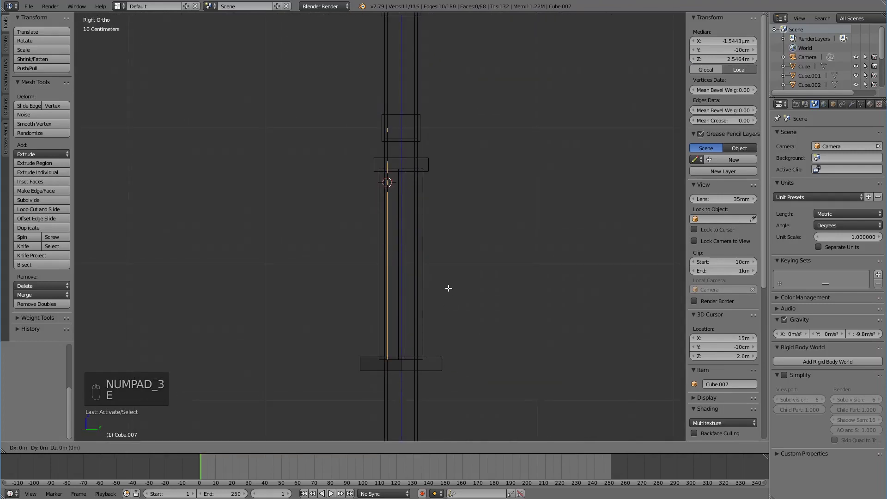
{"action": "left_click", "coordinate": [462, 288]}
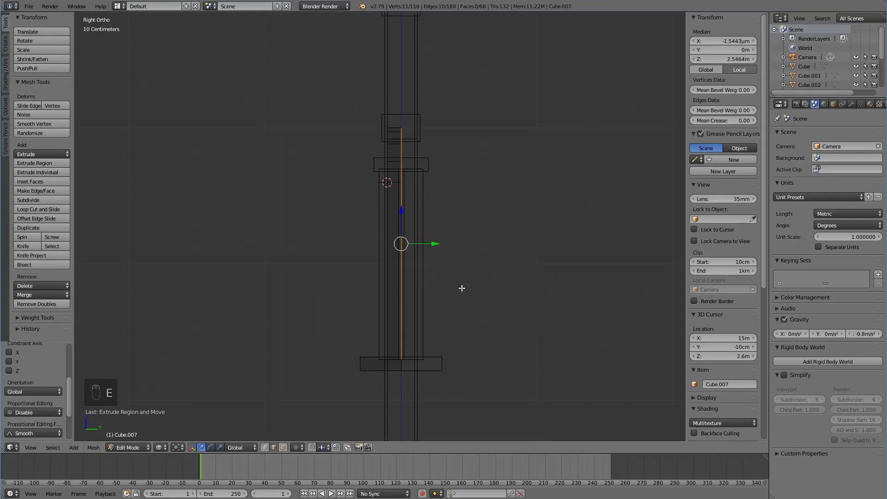
Step: Switch back to solid display, clear the selection and reveal the wall's hidden beams and window frame
{"action": "scroll", "coordinate": [424, 291], "scroll_direction": "down", "scroll_amount": 2}
{"action": "mouse_move", "coordinate": [423, 291]}
{"action": "middle_mouse_down"}
{"action": "mouse_move", "coordinate": [443, 291]}
{"action": "mouse_move", "coordinate": [420, 300]}
{"action": "mouse_move", "coordinate": [436, 307]}
{"action": "mouse_move", "coordinate": [444, 266]}
{"action": "mouse_move", "coordinate": [494, 309]}
{"action": "mouse_move", "coordinate": [501, 327]}
{"action": "mouse_move", "coordinate": [520, 316]}
{"action": "mouse_move", "coordinate": [453, 300]}
{"action": "middle_mouse_up"}
{"action": "key", "text": "z"}
{"action": "key", "text": "a"}
{"action": "scroll", "coordinate": [444, 265], "scroll_direction": "down", "scroll_amount": 2}
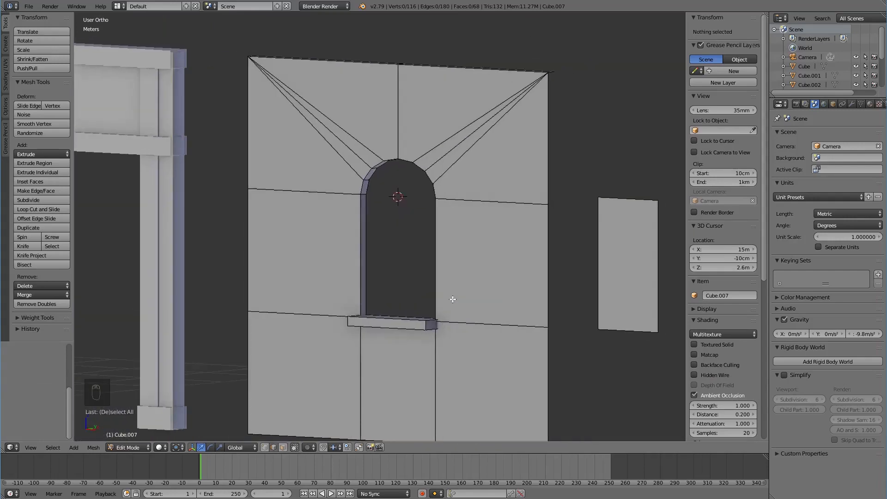
{"action": "scroll", "coordinate": [453, 299], "scroll_direction": "down", "scroll_amount": 1}
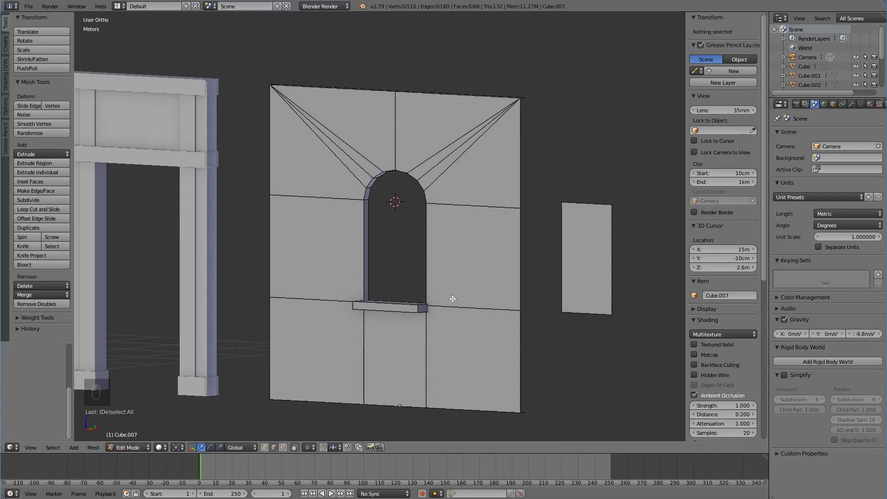
{"action": "key", "text": "alt+h"}
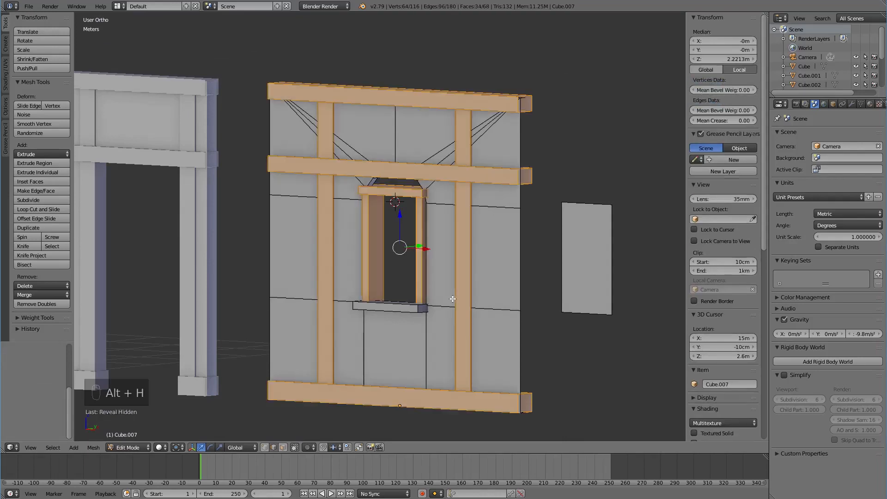
Step: Select the rectangular window frame's header and both side pieces in full and delete them, keeping the sill
{"action": "scroll", "coordinate": [450, 265], "scroll_direction": "up", "scroll_amount": 3}
{"action": "scroll", "coordinate": [450, 265], "scroll_direction": "down", "scroll_amount": 2}
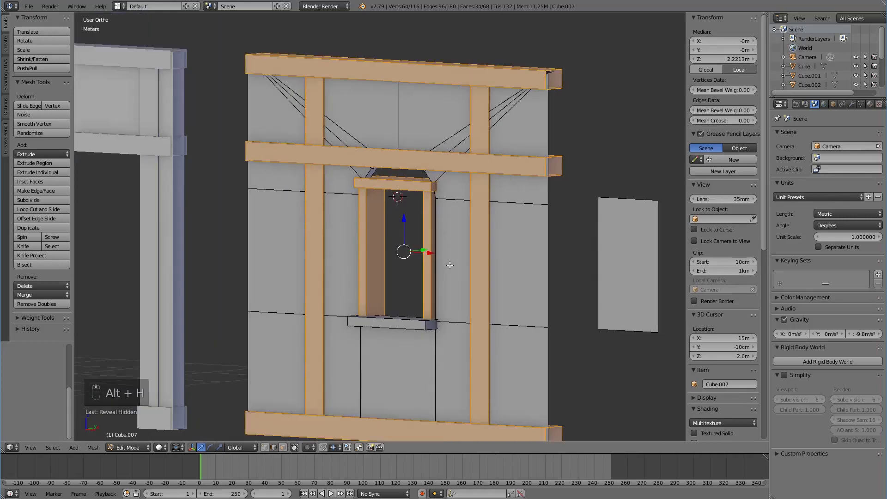
{"action": "key", "text": "a"}
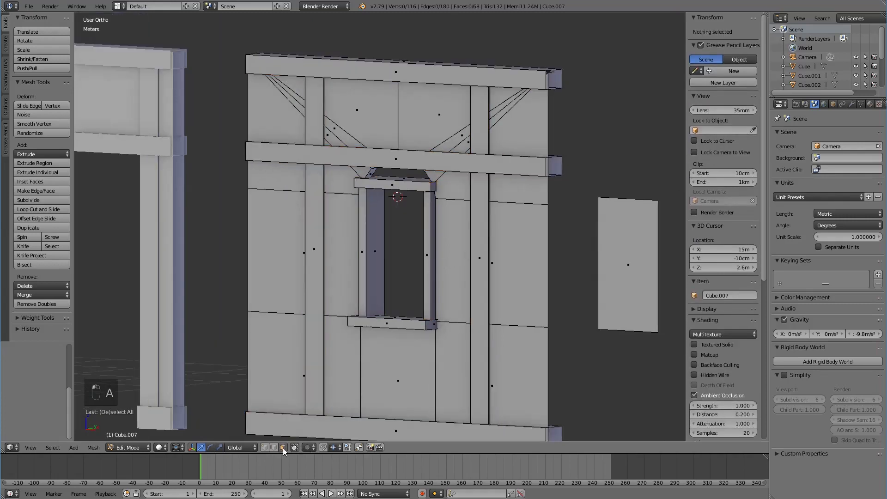
{"action": "right_click", "coordinate": [428, 260]}
{"action": "right_click", "coordinate": [381, 198], "text": "shift"}
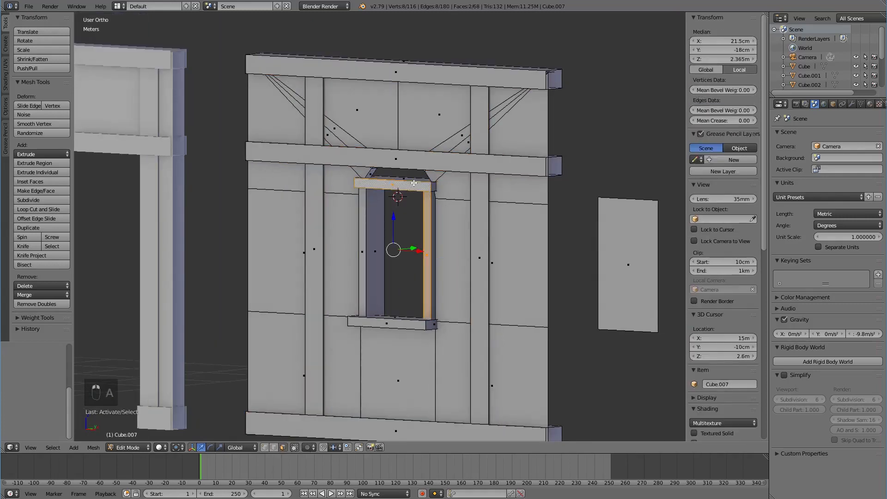
{"action": "right_click", "coordinate": [362, 239], "text": "shift"}
{"action": "key", "text": "z"}
{"action": "key", "text": "ctrl+KP_Add"}
{"action": "key", "text": "ctrl+KP_Add"}
{"action": "key", "text": "ctrl+KP_Add"}
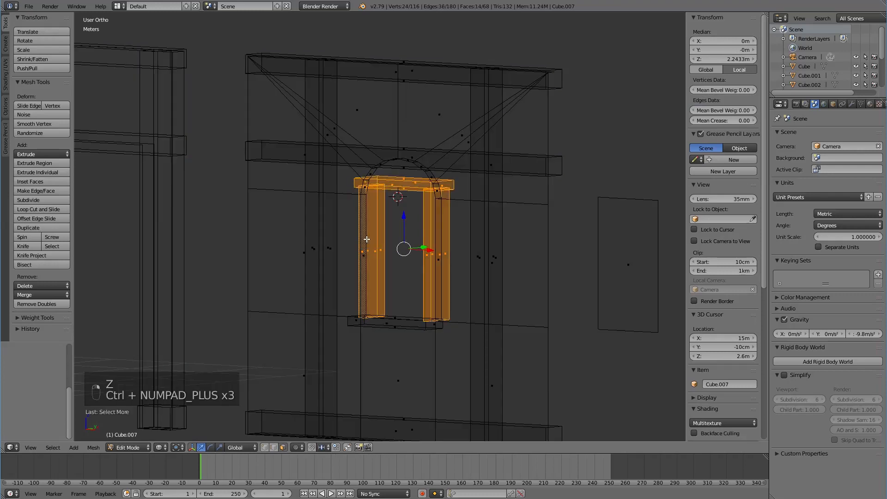
{"action": "key", "text": "x"}
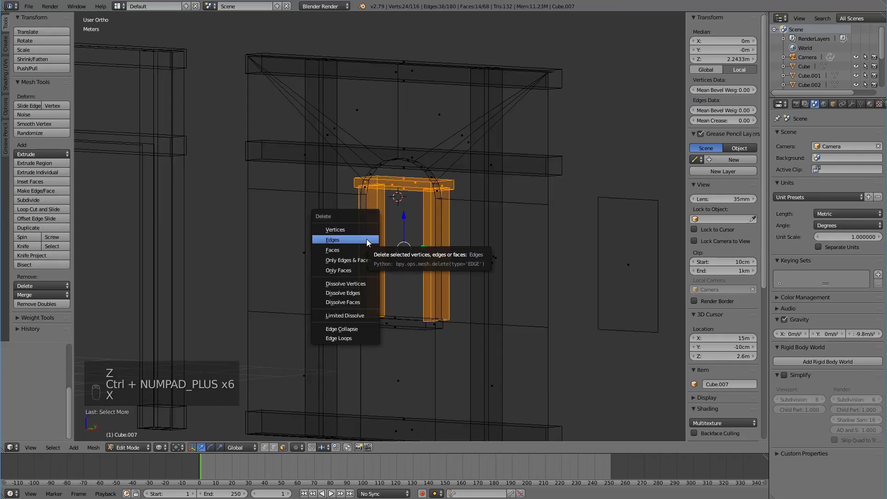
{"action": "left_click", "coordinate": [366, 248]}
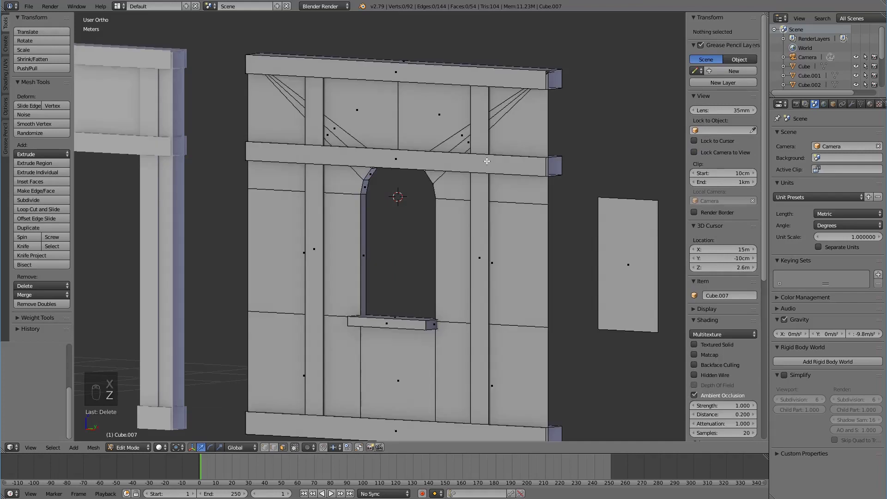
{"action": "key", "text": "z"}
Step: Select the whole horizontal middle beam crossing the arch and delete it
{"action": "right_click", "coordinate": [416, 156]}
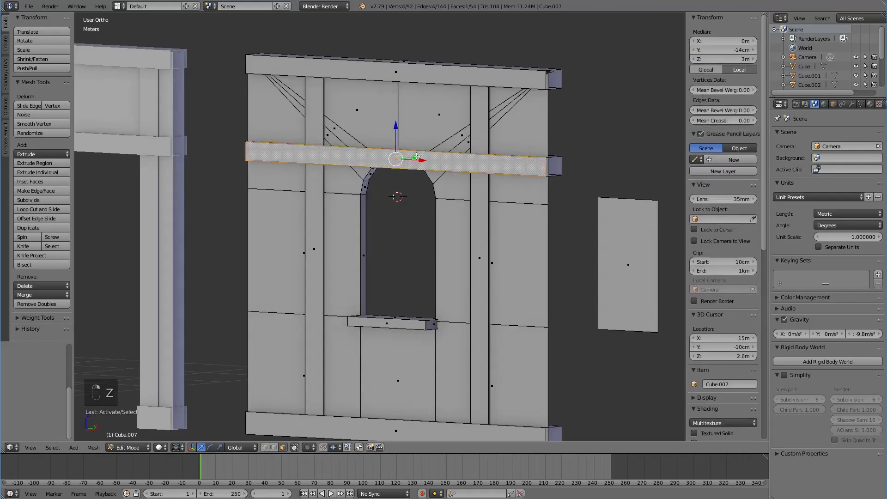
{"action": "key", "text": "z"}
{"action": "key", "text": "ctrl+KP_Add"}
{"action": "key", "text": "ctrl+KP_Add"}
{"action": "key", "text": "ctrl+KP_Add"}
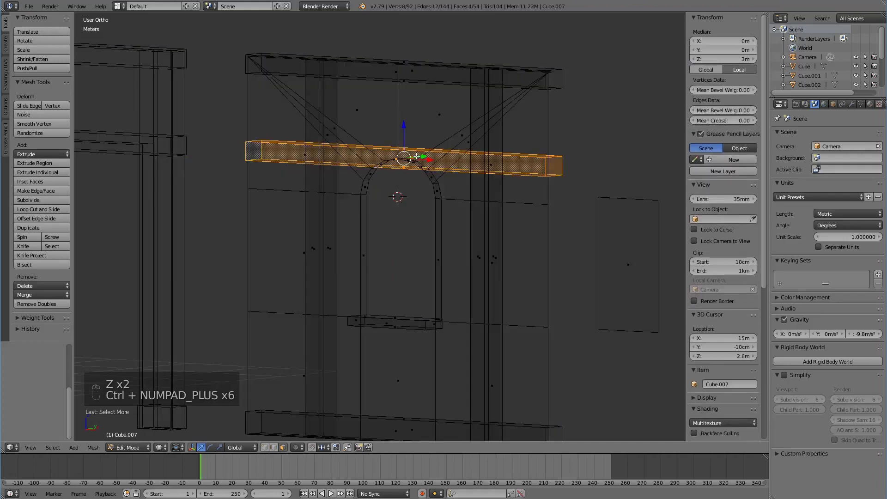
{"action": "key", "text": "x"}
{"action": "left_click", "coordinate": [417, 156]}
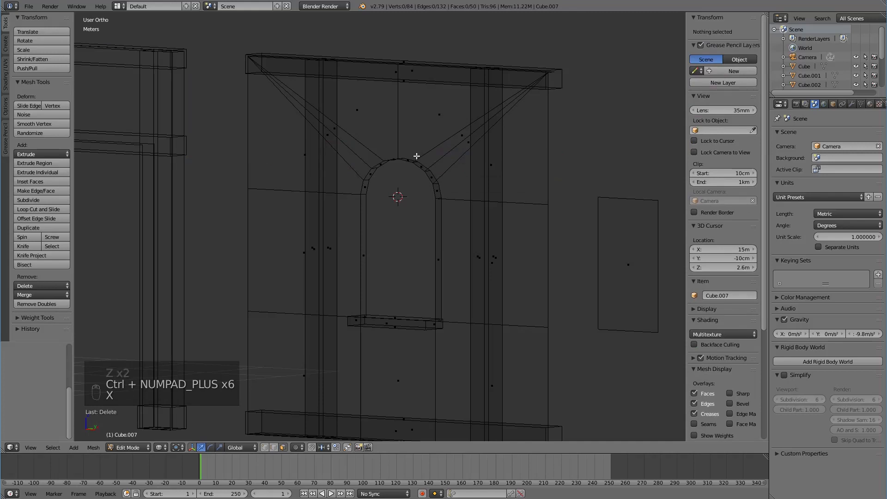
{"action": "key", "text": "z"}
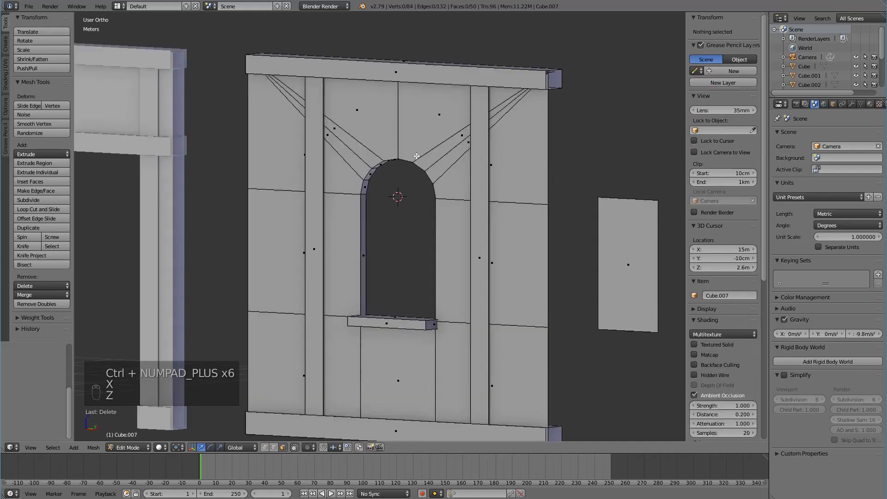
Step: Select the top beam, bottom beam and both vertical posts in full and hide them
{"action": "right_click", "coordinate": [312, 177]}
{"action": "right_click", "coordinate": [380, 78], "text": "shift"}
{"action": "right_click", "coordinate": [482, 171], "text": "shift"}
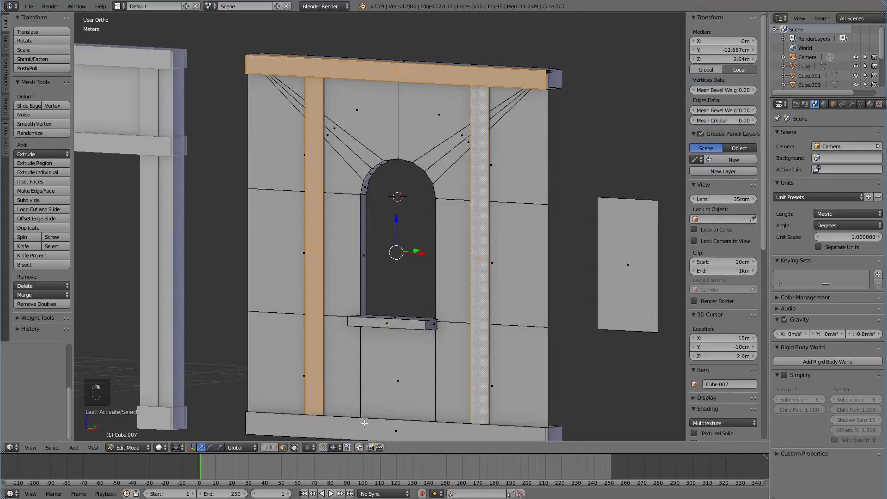
{"action": "right_click", "coordinate": [364, 422], "text": "shift"}
{"action": "key", "text": "ctrl+KP_Add"}
{"action": "key", "text": "ctrl+KP_Add"}
{"action": "key", "text": "ctrl+KP_Add"}
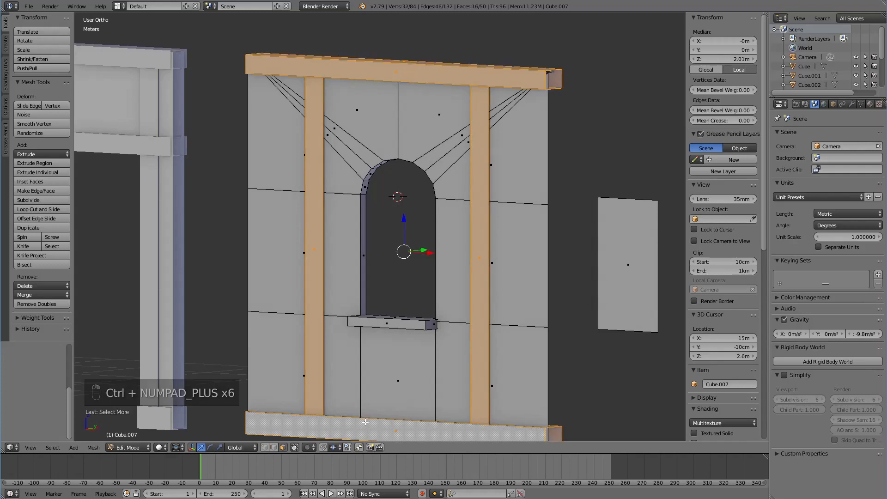
{"action": "key", "text": "h"}
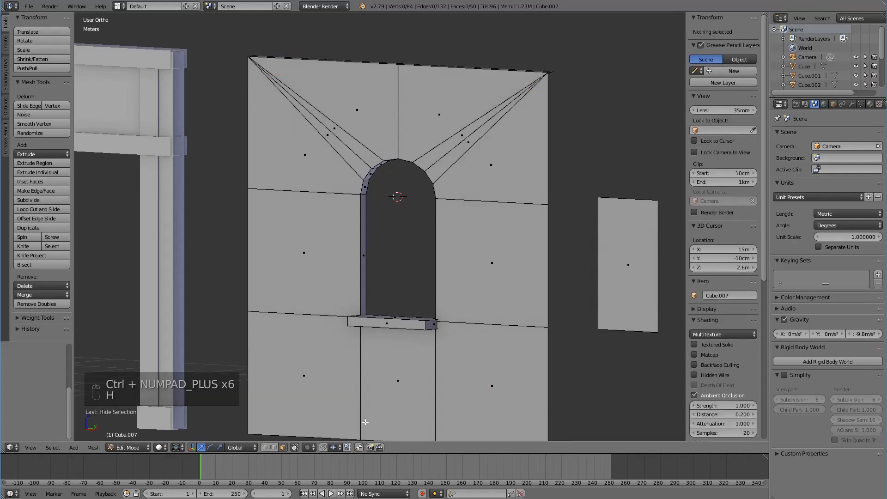
Step: Select the top edge of the separate pane beside the wall and snap the 3D cursor to it
{"action": "middle_click_drag", "start_coordinate": [547, 328], "coordinate": [499, 261], "text": "shift"}
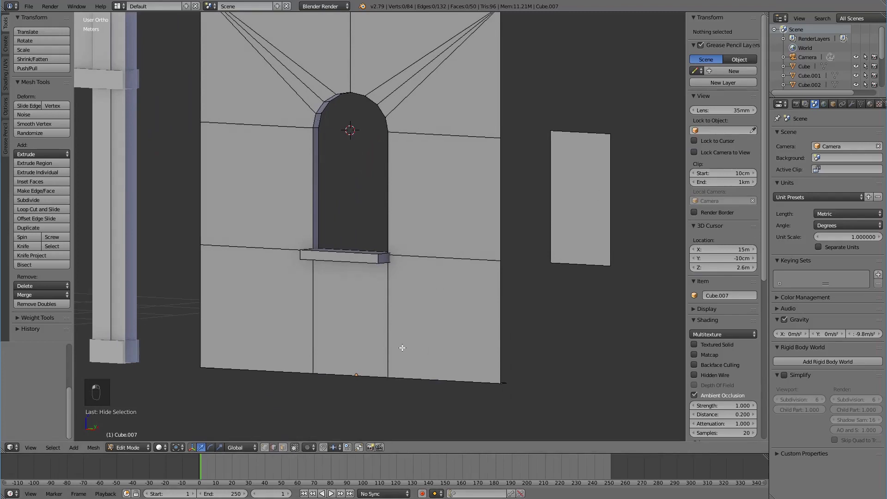
{"action": "right_click", "coordinate": [586, 131]}
{"action": "key", "text": "shift+s"}
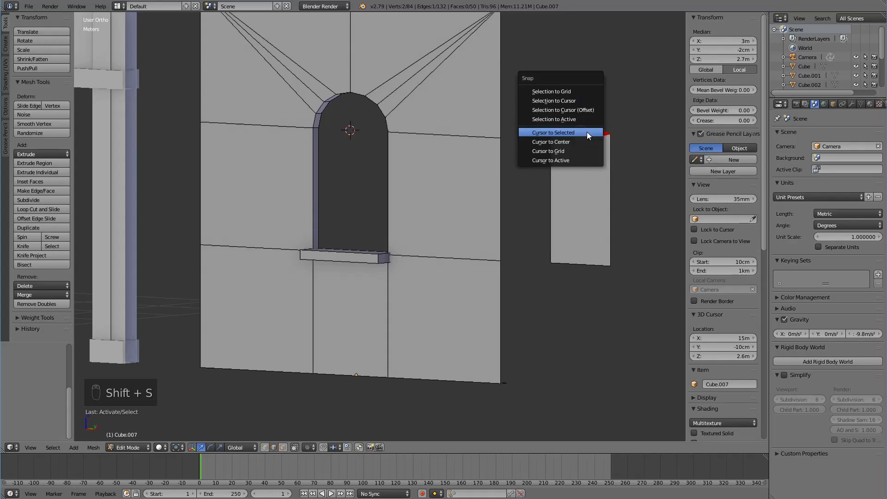
{"action": "left_click", "coordinate": [577, 133]}
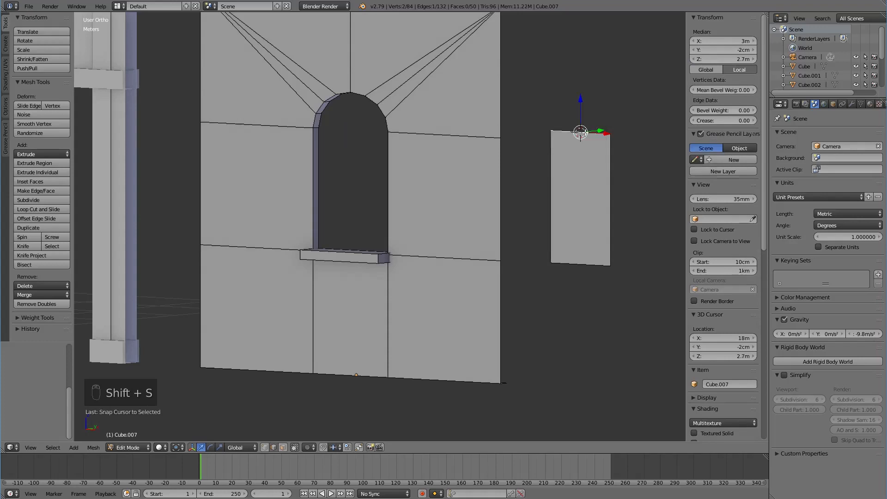
Step: Add a 16-vertex circle at the 3D cursor, enlarge its radius slightly and set its X rotation to 90°
{"action": "key", "text": "shift+a"}
{"action": "left_click", "coordinate": [325, 259]}
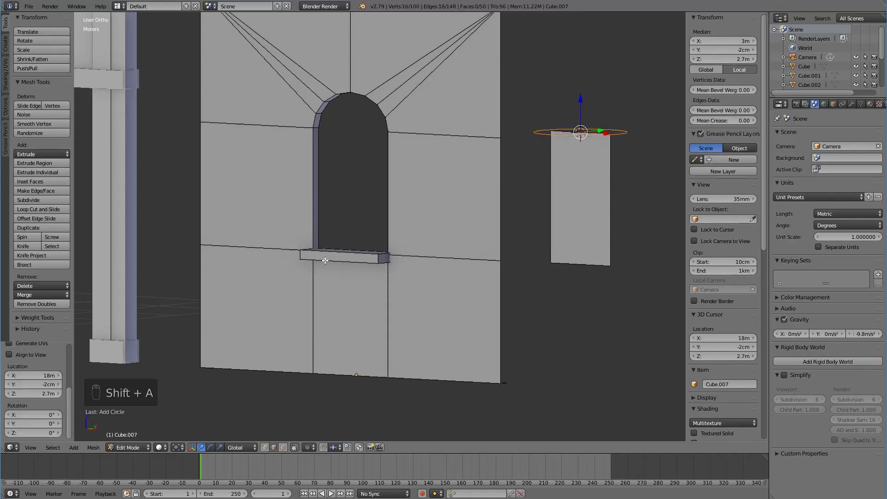
{"action": "middle_click_drag", "start_coordinate": [529, 177], "coordinate": [401, 246]}
{"action": "scroll", "coordinate": [59, 383], "scroll_direction": "up", "scroll_amount": 5}
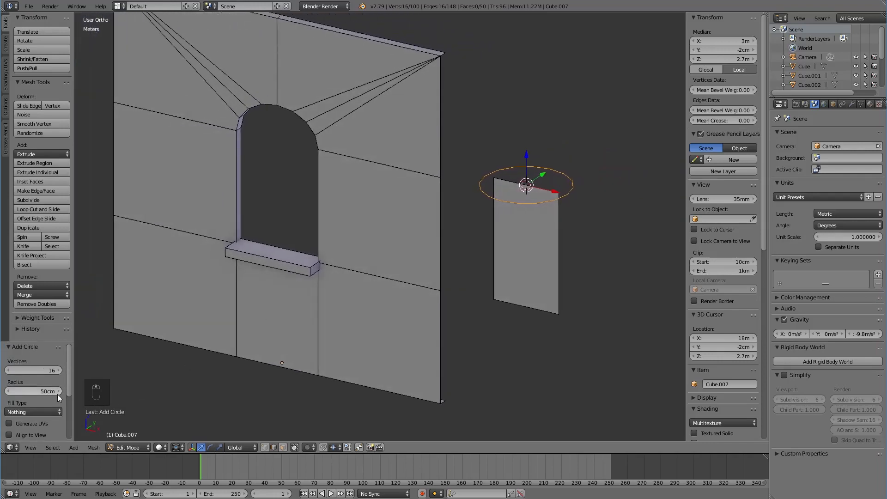
{"action": "left_click", "coordinate": [59, 391]}
{"action": "left_click", "coordinate": [59, 392]}
{"action": "scroll", "coordinate": [57, 394], "scroll_direction": "down", "scroll_amount": 5}
{"action": "left_click", "coordinate": [46, 414]}
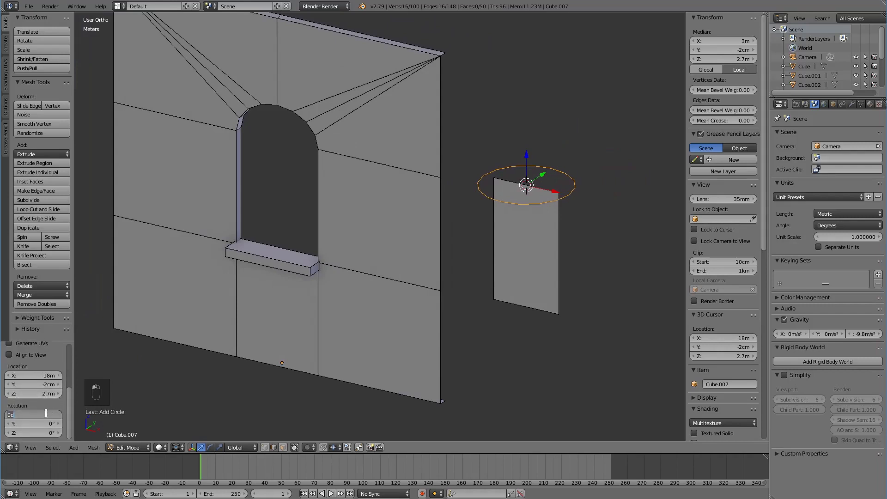
{"action": "type", "text": "90"}
{"action": "key", "text": "Return"}
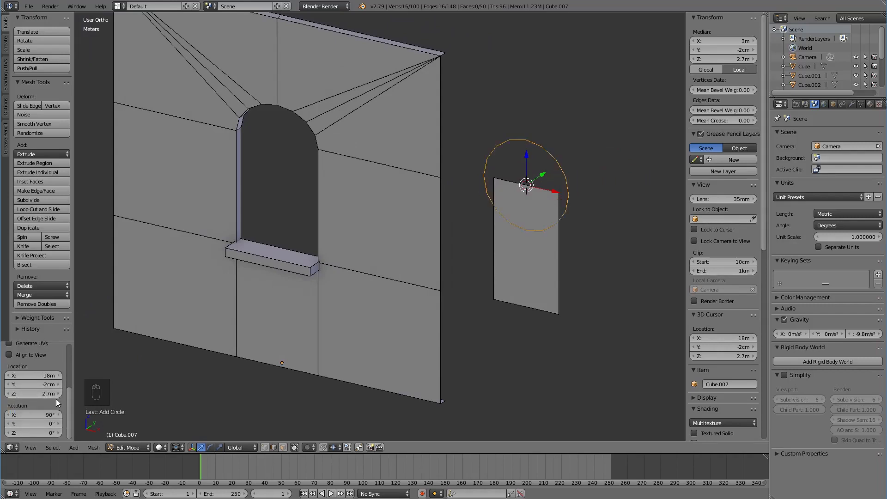
Step: Delete the separate pane's top edge, leaving its side and bottom edges as an open outline
{"action": "middle_click_drag", "start_coordinate": [475, 328], "coordinate": [402, 300]}
{"action": "right_click", "coordinate": [442, 173]}
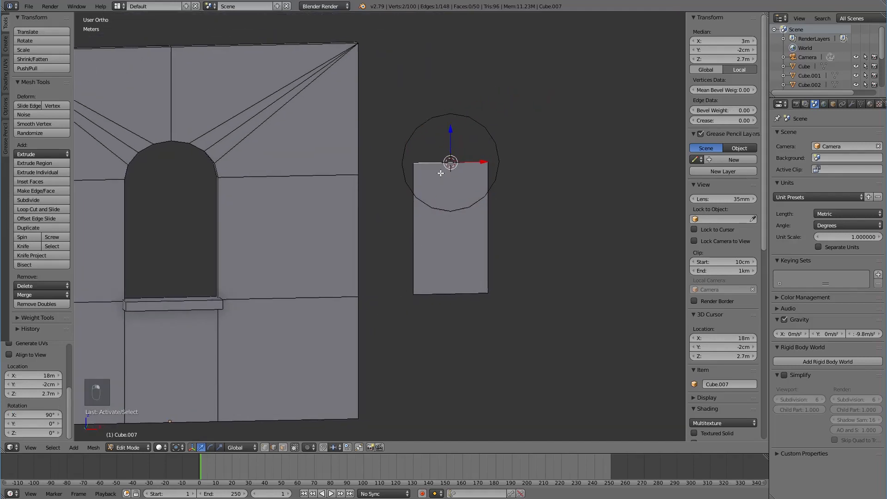
{"action": "mouse_move", "coordinate": [462, 191]}
{"action": "middle_mouse_down"}
{"action": "mouse_move", "coordinate": [414, 202]}
{"action": "mouse_move", "coordinate": [462, 205]}
{"action": "middle_mouse_up"}
{"action": "scroll", "coordinate": [414, 202], "scroll_direction": "up", "scroll_amount": 3}
{"action": "key", "text": "x"}
{"action": "left_click", "coordinate": [458, 196]}
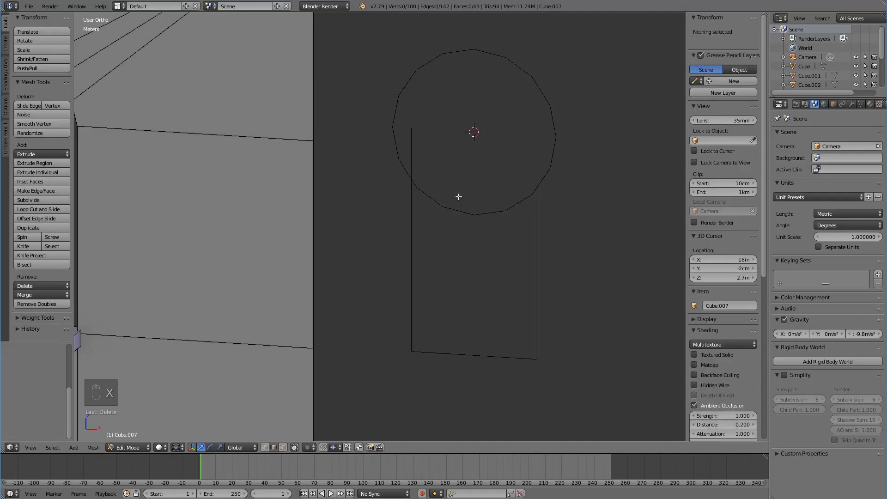
Step: In the front view, widen the pane outline by moving its left edge to X 2.5 m and right edge to 3.5 m
{"action": "right_click", "coordinate": [411, 251]}
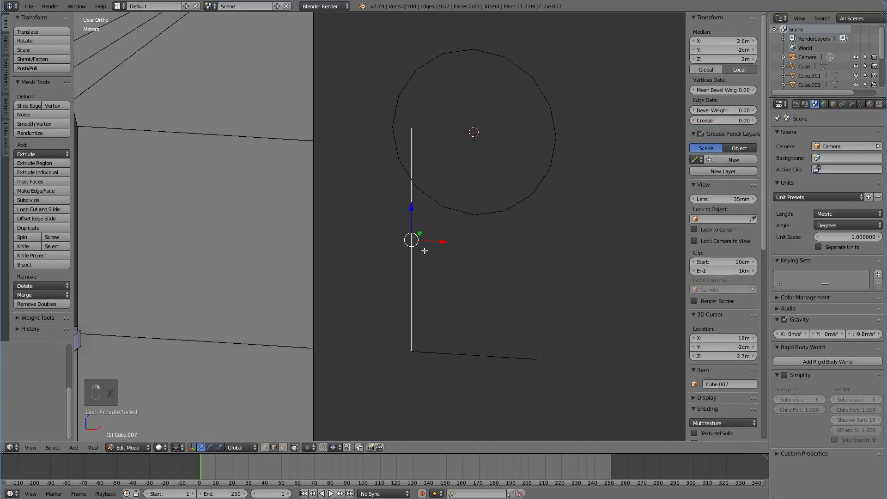
{"action": "key", "text": "KP_1"}
{"action": "scroll", "coordinate": [429, 259], "scroll_direction": "up", "scroll_amount": 3}
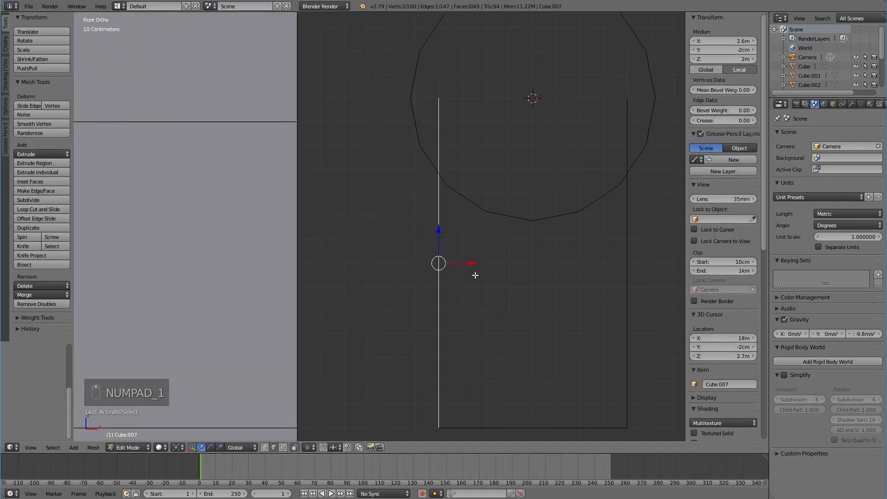
{"action": "left_click_drag", "start_coordinate": [472, 263], "coordinate": [446, 263]}
{"action": "right_click", "coordinate": [629, 267]}
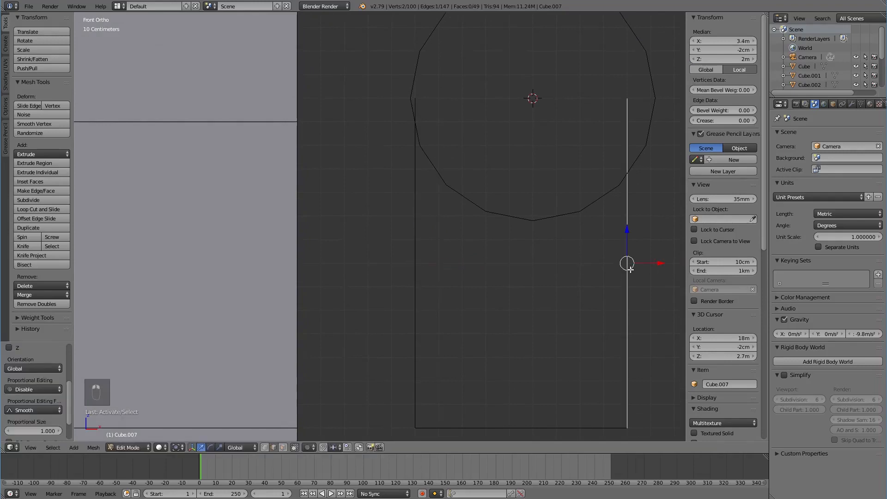
{"action": "left_click_drag", "start_coordinate": [655, 264], "coordinate": [675, 261]}
Step: Move the outline's right edge outward along X so that its upper end meets the circle's outermost vertex
{"action": "scroll", "coordinate": [586, 248], "scroll_direction": "up", "scroll_amount": 5}
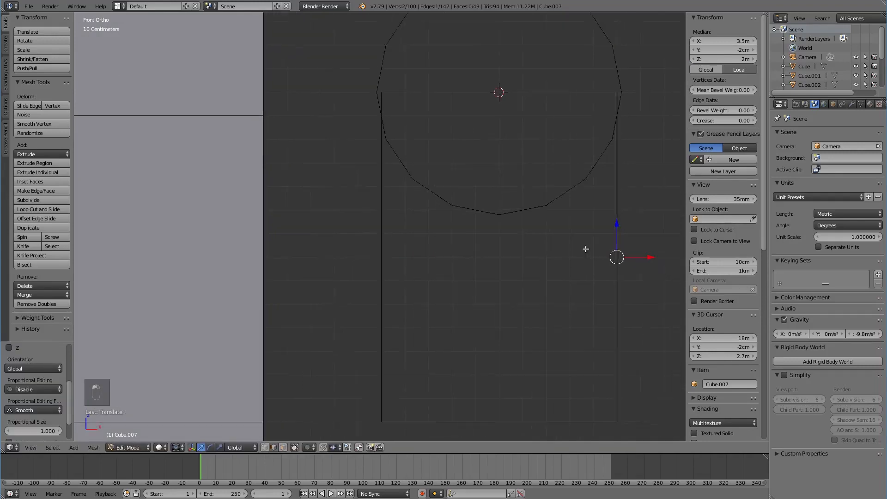
{"action": "middle_click_drag", "start_coordinate": [528, 197], "coordinate": [443, 358], "text": "shift"}
{"action": "middle_click_drag", "start_coordinate": [494, 215], "coordinate": [491, 313], "text": "shift"}
{"action": "scroll", "coordinate": [491, 311], "scroll_direction": "up", "scroll_amount": 4}
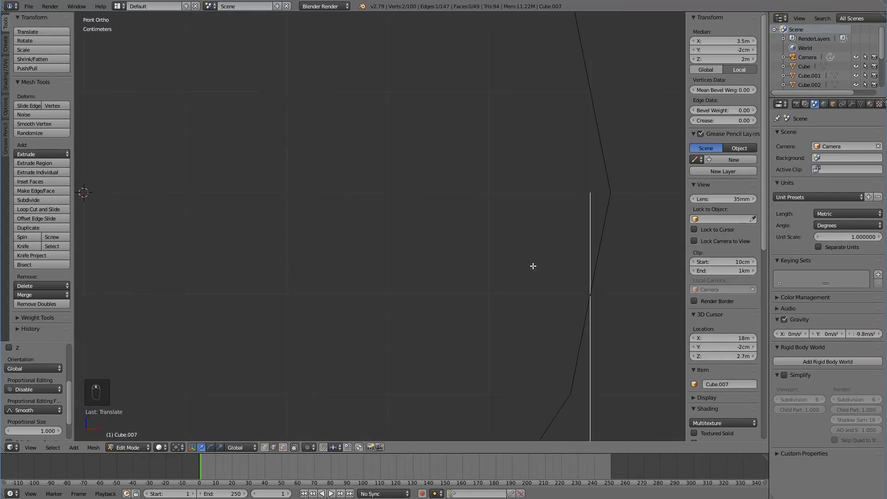
{"action": "middle_click_drag", "start_coordinate": [533, 265], "coordinate": [402, 289], "text": "shift"}
{"action": "scroll", "coordinate": [401, 289], "scroll_direction": "up", "scroll_amount": 3}
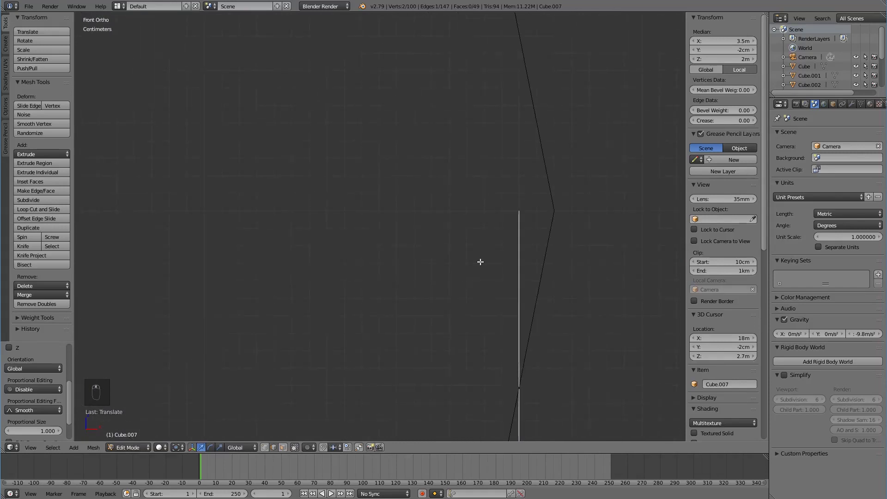
{"action": "key", "text": "g"}
{"action": "key", "text": "x"}
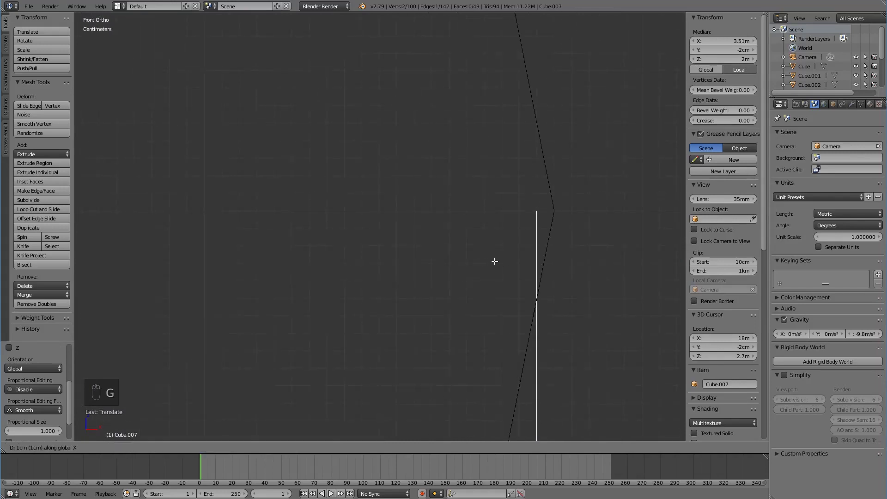
{"action": "left_click", "coordinate": [515, 260]}
Step: Move the outline's left edge outward along X to 2.48 m so that its upper end meets the circle's outermost vertex
{"action": "scroll", "coordinate": [509, 259], "scroll_direction": "down", "scroll_amount": 4}
{"action": "scroll", "coordinate": [508, 260], "scroll_direction": "down", "scroll_amount": 2}
{"action": "middle_click_drag", "start_coordinate": [304, 266], "coordinate": [534, 230], "text": "shift"}
{"action": "right_click", "coordinate": [340, 280]}
{"action": "scroll", "coordinate": [343, 276], "scroll_direction": "up", "scroll_amount": 3}
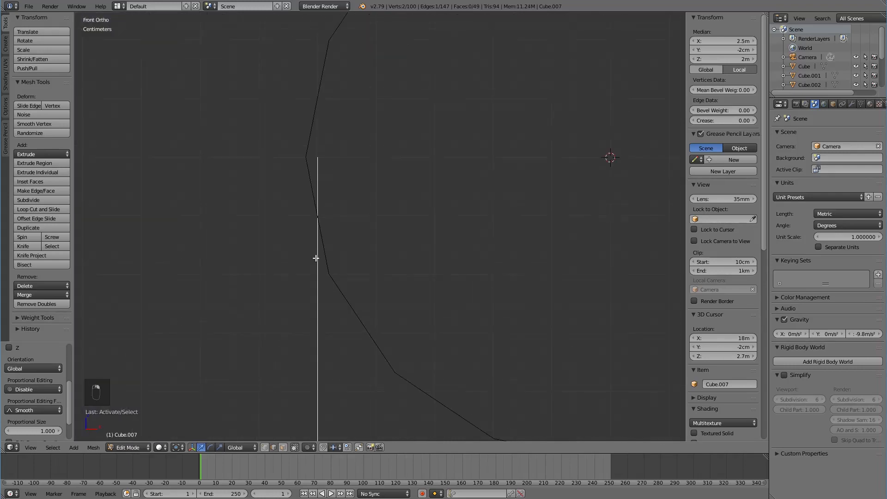
{"action": "middle_click_drag", "start_coordinate": [319, 258], "coordinate": [458, 316], "text": "shift"}
{"action": "key", "text": "g"}
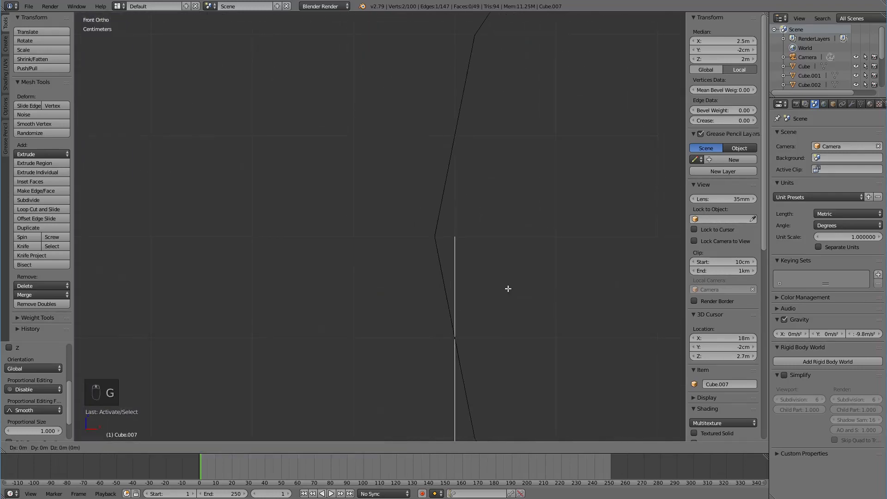
{"action": "key", "text": "x"}
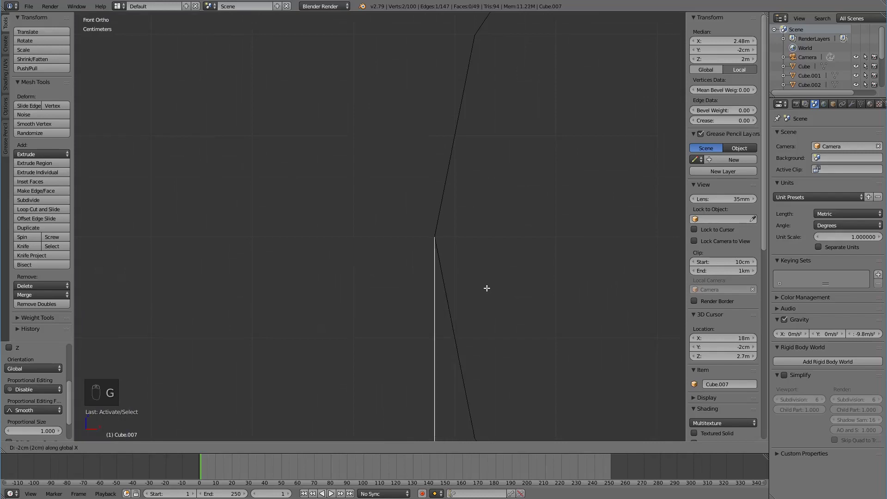
{"action": "left_click", "coordinate": [484, 288]}
Step: Move the outline's bottom edge down along Z to 1.28 m
{"action": "scroll", "coordinate": [483, 289], "scroll_direction": "down", "scroll_amount": 5}
{"action": "middle_click_drag", "start_coordinate": [479, 313], "coordinate": [452, 148], "text": "shift"}
{"action": "scroll", "coordinate": [453, 272], "scroll_direction": "up", "scroll_amount": 4}
{"action": "right_click", "coordinate": [430, 248]}
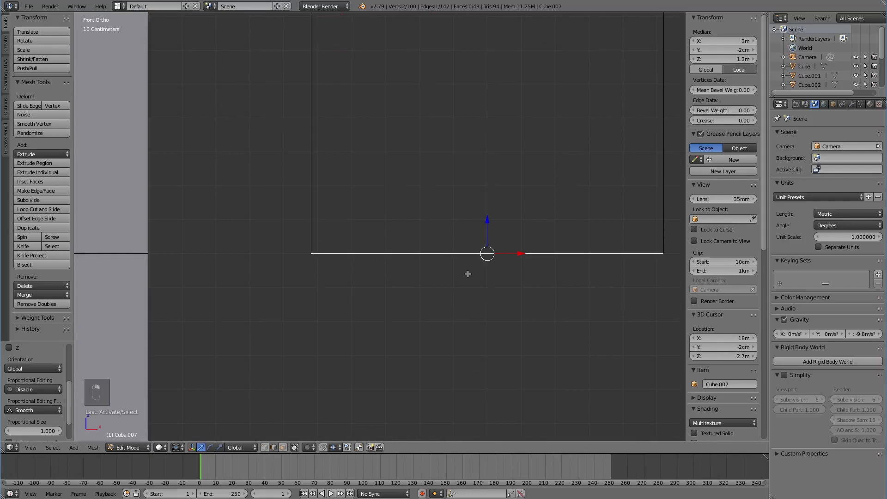
{"action": "middle_click_drag", "start_coordinate": [468, 274], "coordinate": [370, 254], "text": "shift"}
{"action": "scroll", "coordinate": [370, 253], "scroll_direction": "up", "scroll_amount": 5}
{"action": "scroll", "coordinate": [423, 248], "scroll_direction": "up", "scroll_amount": 3}
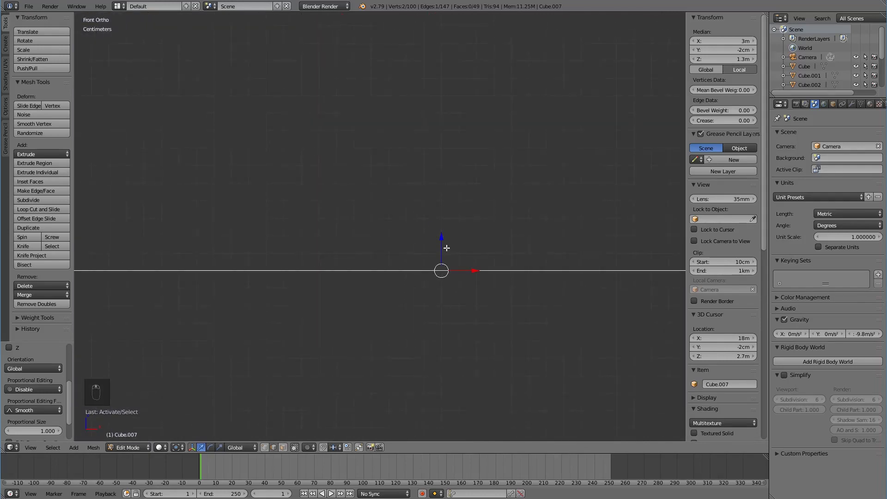
{"action": "key", "text": "g"}
{"action": "key", "text": "z"}
{"action": "left_click", "coordinate": [444, 273]}
{"action": "scroll", "coordinate": [445, 271], "scroll_direction": "down", "scroll_amount": 12}
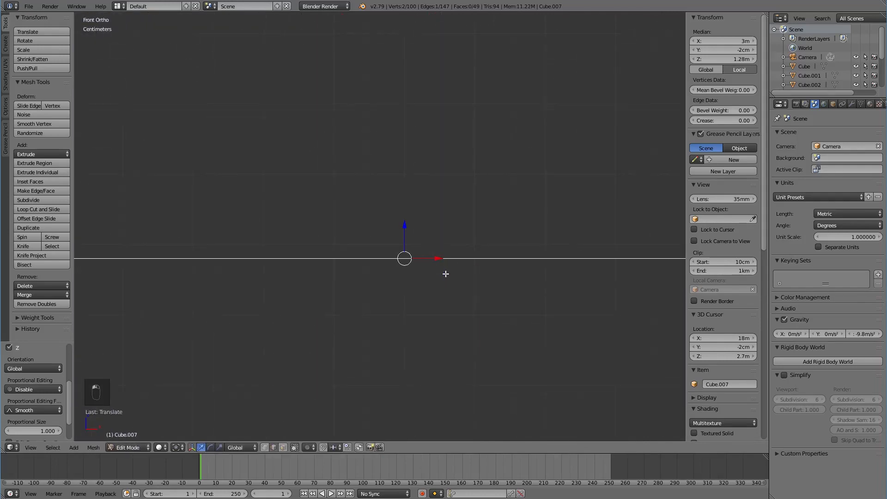
Step: Select the circle and the window outline in wireframe and merge their duplicate vertices with Remove Doubles
{"action": "middle_click_drag", "start_coordinate": [415, 241], "coordinate": [406, 336], "text": "shift"}
{"action": "key", "text": "z"}
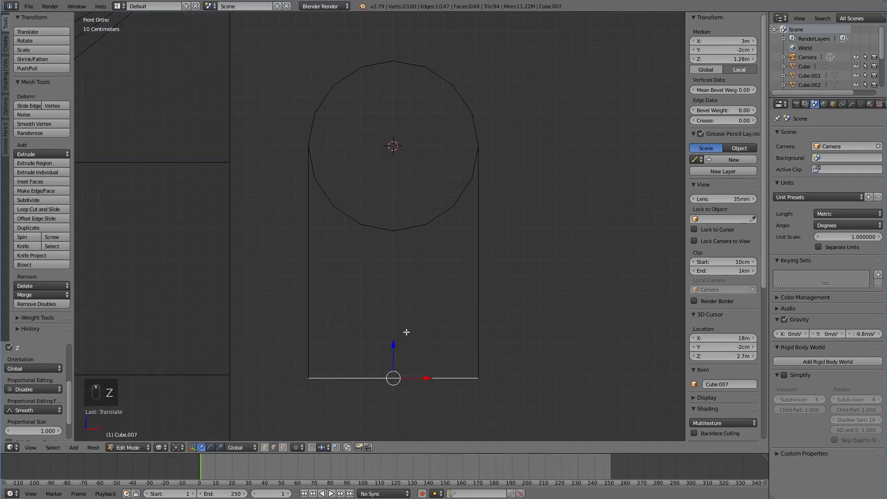
{"action": "scroll", "coordinate": [406, 333], "scroll_direction": "down", "scroll_amount": 3}
{"action": "key", "text": "a"}
{"action": "key", "text": "b"}
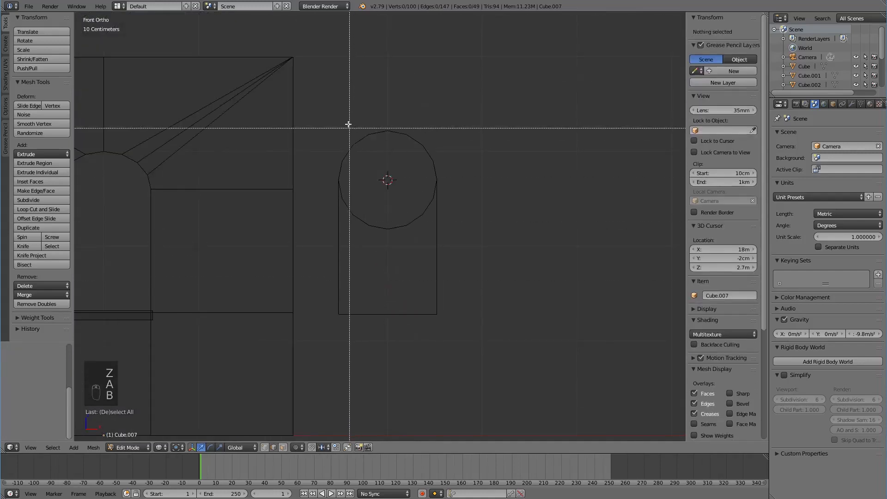
{"action": "left_click_drag", "start_coordinate": [323, 105], "coordinate": [526, 389]}
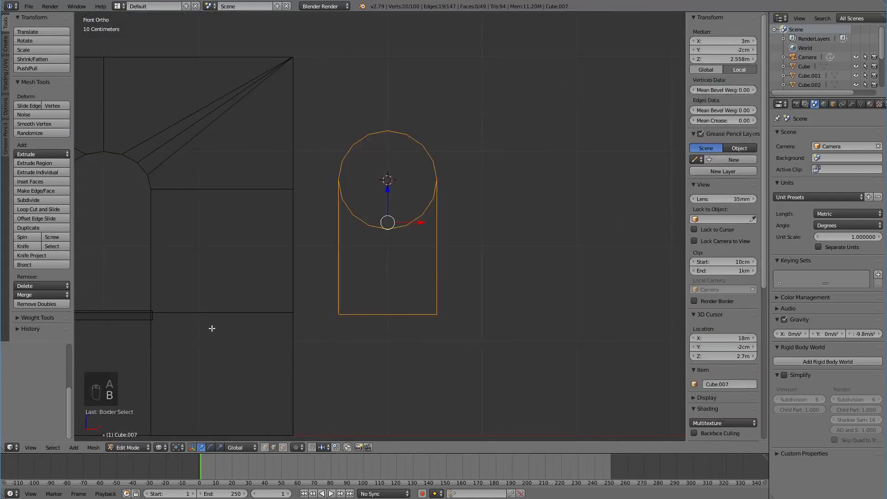
{"action": "left_click", "coordinate": [32, 305]}
Step: Delete the edges of the circle's lower half, leaving only the arched top on the window outline
{"action": "scroll", "coordinate": [275, 323], "scroll_direction": "up", "scroll_amount": 4}
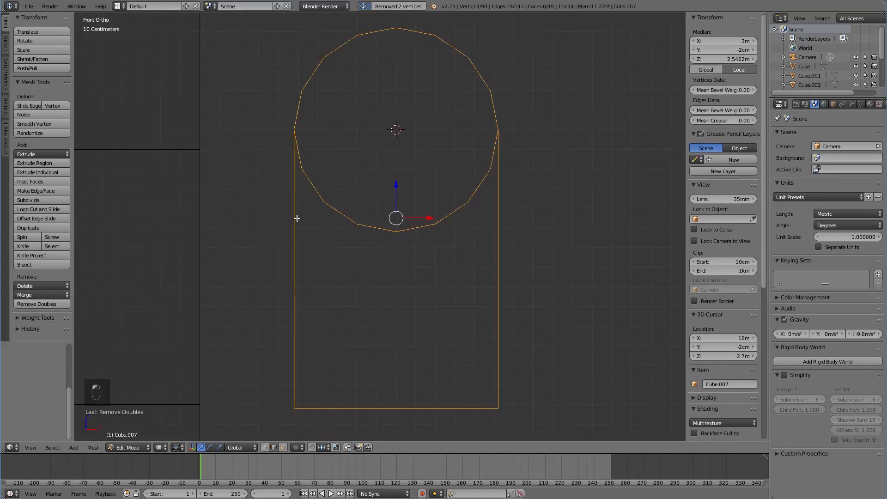
{"action": "right_click", "coordinate": [295, 132]}
{"action": "right_click", "coordinate": [301, 167], "text": "shift"}
{"action": "right_click", "coordinate": [326, 201], "text": "shift"}
{"action": "right_click", "coordinate": [359, 222], "text": "shift"}
{"action": "right_click", "coordinate": [401, 227], "text": "shift"}
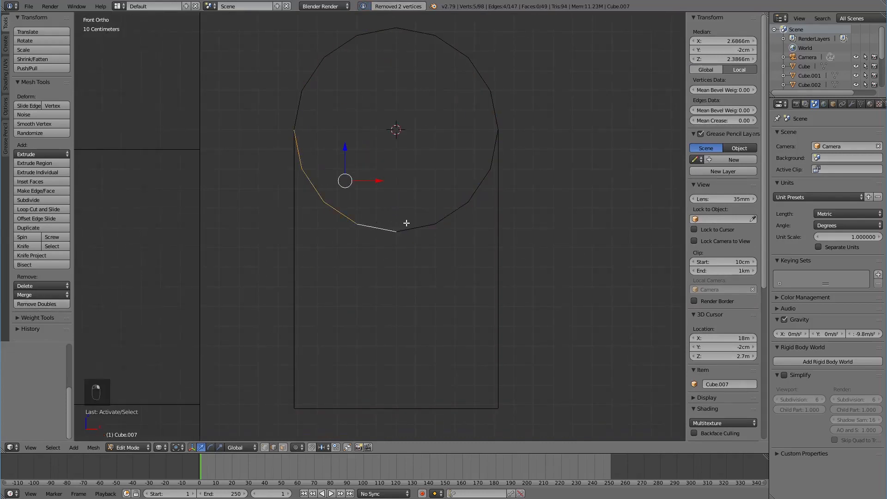
{"action": "right_click", "coordinate": [441, 218], "text": "shift"}
{"action": "right_click", "coordinate": [465, 196], "text": "shift"}
{"action": "right_click", "coordinate": [478, 178], "text": "shift"}
{"action": "right_click", "coordinate": [486, 148], "text": "shift"}
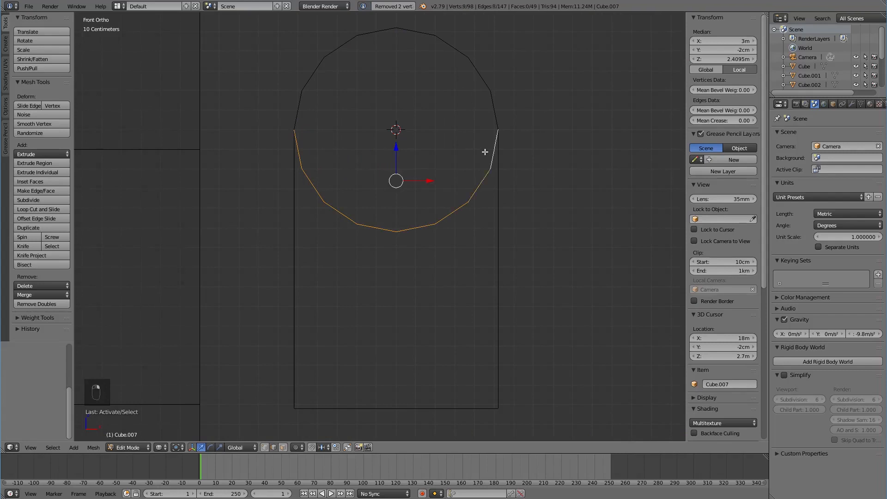
{"action": "key", "text": "x"}
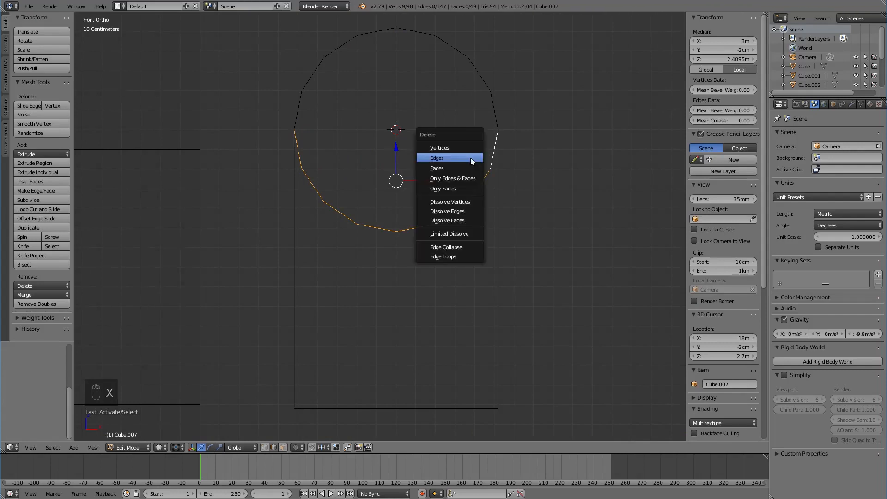
{"action": "left_click", "coordinate": [470, 157]}
Step: Fill the left half of the arch with two faces that fan from the lower-left corner up to the apex
{"action": "middle_click_drag", "start_coordinate": [416, 191], "coordinate": [372, 253]}
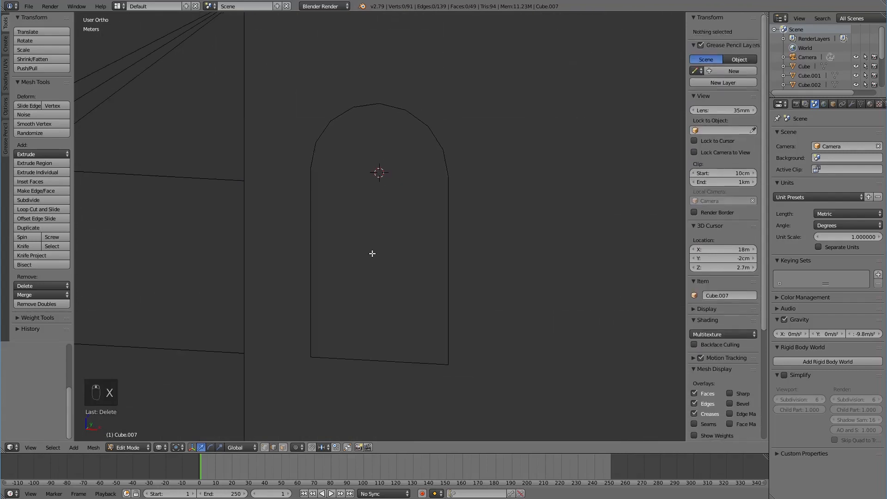
{"action": "right_click", "coordinate": [318, 226]}
{"action": "right_click", "coordinate": [316, 161], "text": "shift"}
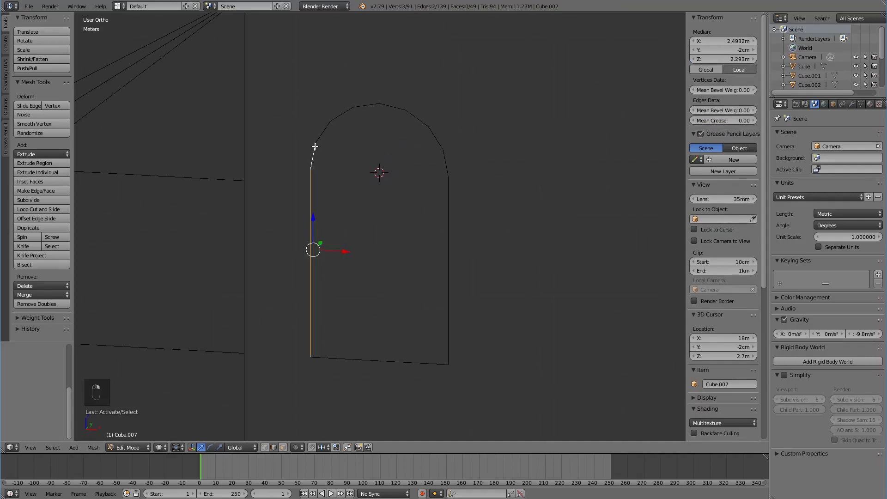
{"action": "right_click", "coordinate": [321, 137], "text": "shift"}
{"action": "key", "text": "f"}
{"action": "right_click", "coordinate": [328, 137]}
{"action": "right_click", "coordinate": [347, 109], "text": "shift"}
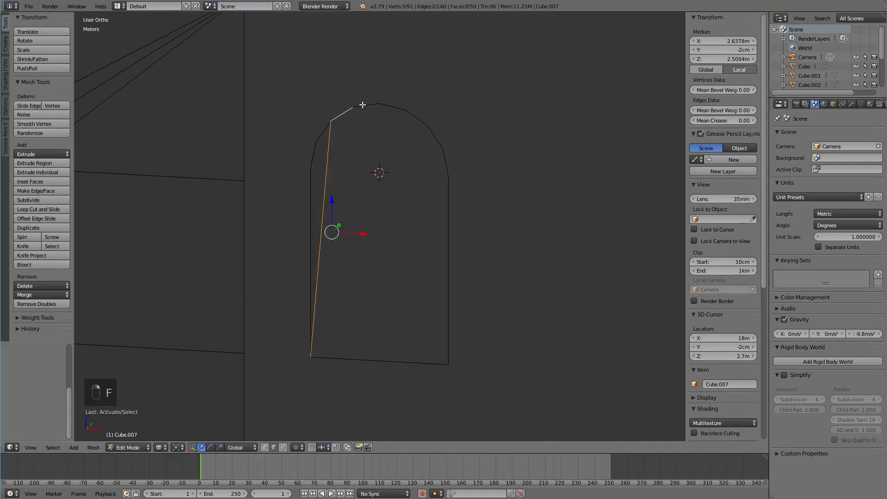
{"action": "right_click", "coordinate": [367, 103], "text": "shift"}
{"action": "key", "text": "f"}
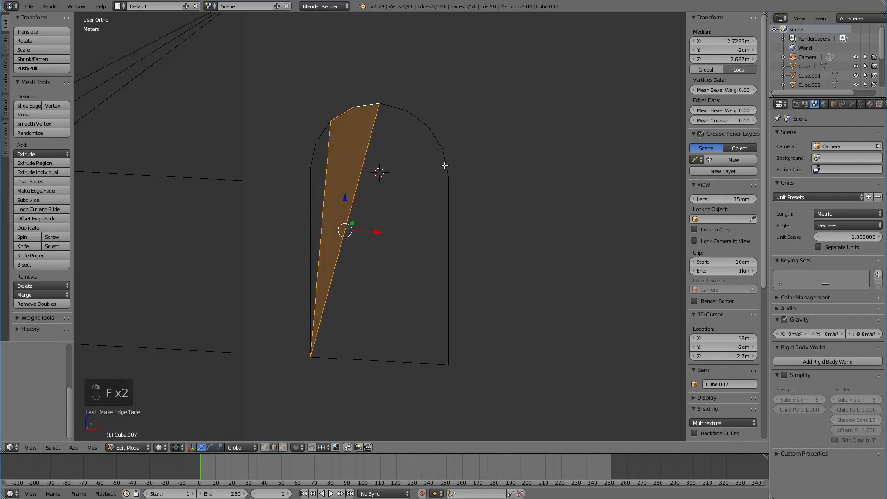
Step: Fill the right half of the arch with two faces that fan from the lower-right corner up to the apex
{"action": "right_click", "coordinate": [451, 193]}
{"action": "right_click", "coordinate": [445, 159], "text": "shift"}
{"action": "right_click", "coordinate": [436, 139], "text": "shift"}
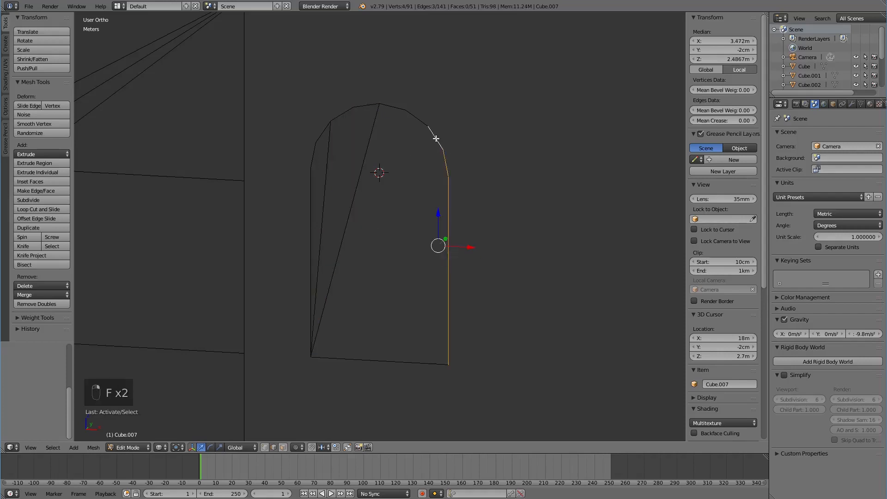
{"action": "key", "text": "f"}
{"action": "right_click", "coordinate": [421, 121]}
{"action": "right_click", "coordinate": [399, 104], "text": "shift"}
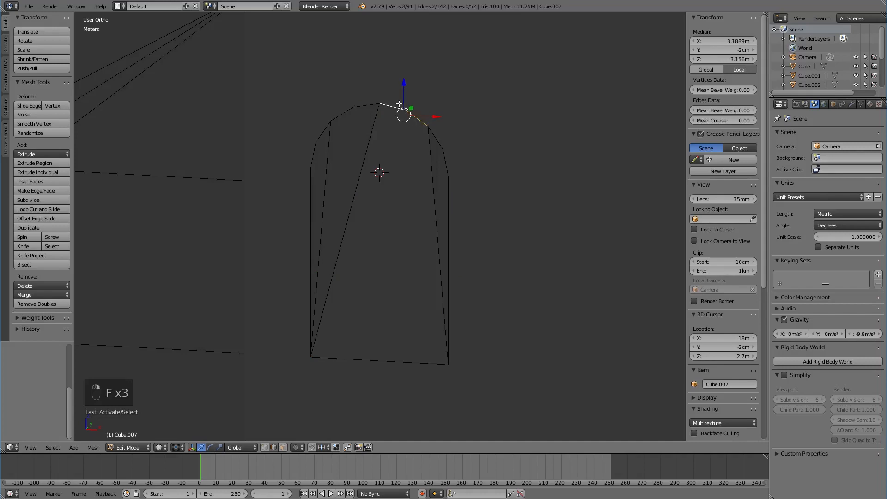
{"action": "right_click", "coordinate": [431, 154], "text": "shift"}
{"action": "key", "text": "f"}
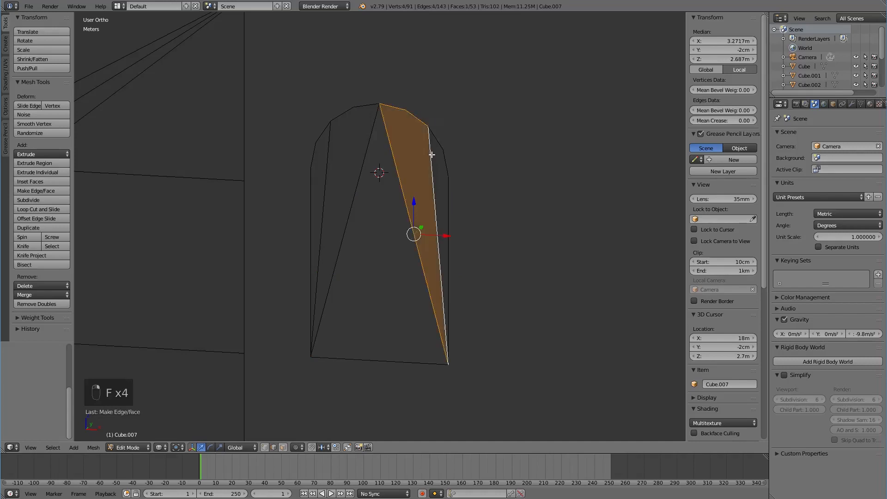
Step: Fill the remaining central triangle between the arch apex and the bottom edge with a face
{"action": "right_click", "coordinate": [403, 156]}
{"action": "right_click", "coordinate": [364, 159], "text": "shift"}
{"action": "right_click", "coordinate": [372, 358], "text": "shift"}
{"action": "key", "text": "f"}
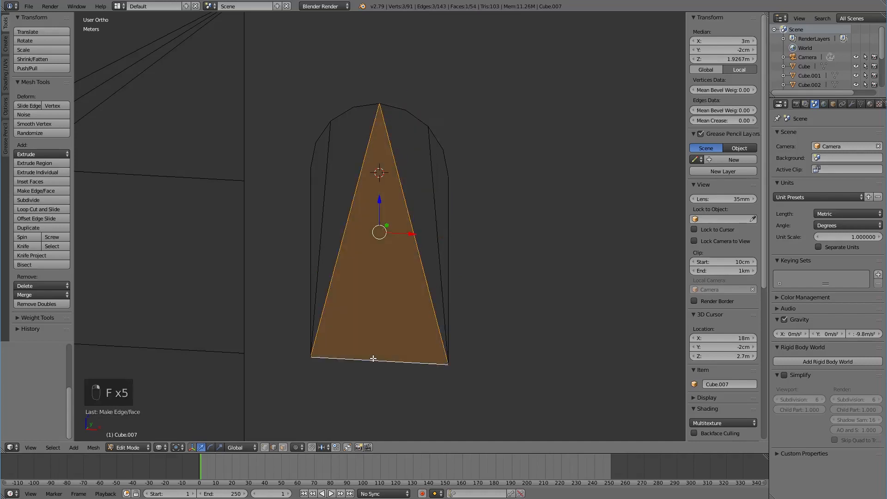
Step: In the front view, select the whole arched pane and try to move it along X
{"action": "key", "text": "a"}
{"action": "scroll", "coordinate": [374, 357], "scroll_direction": "down", "scroll_amount": 2}
{"action": "middle_click_drag", "start_coordinate": [396, 341], "coordinate": [413, 329]}
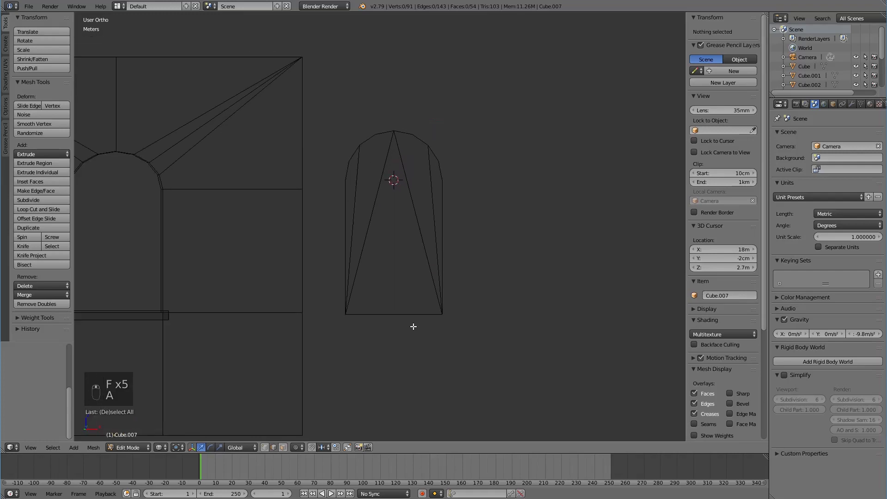
{"action": "key", "text": "KP_1"}
{"action": "scroll", "coordinate": [351, 305], "scroll_direction": "down", "scroll_amount": 2}
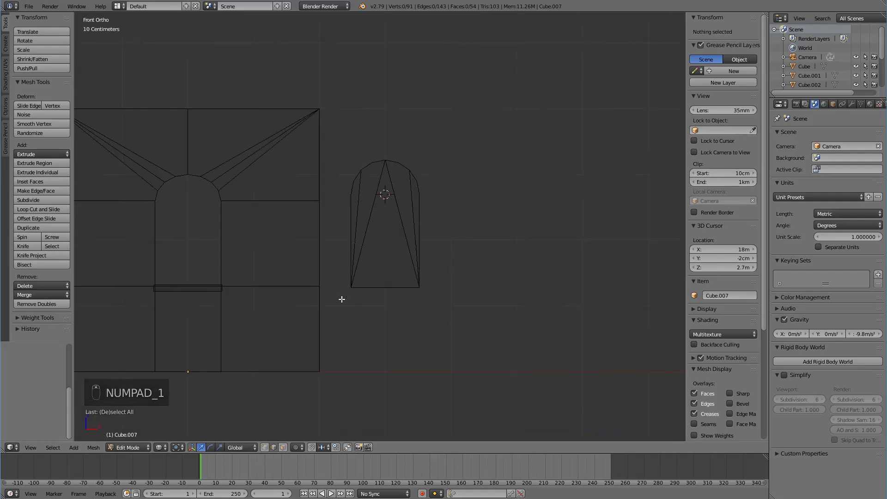
{"action": "key", "text": "b"}
{"action": "left_click_drag", "start_coordinate": [340, 143], "coordinate": [457, 312]}
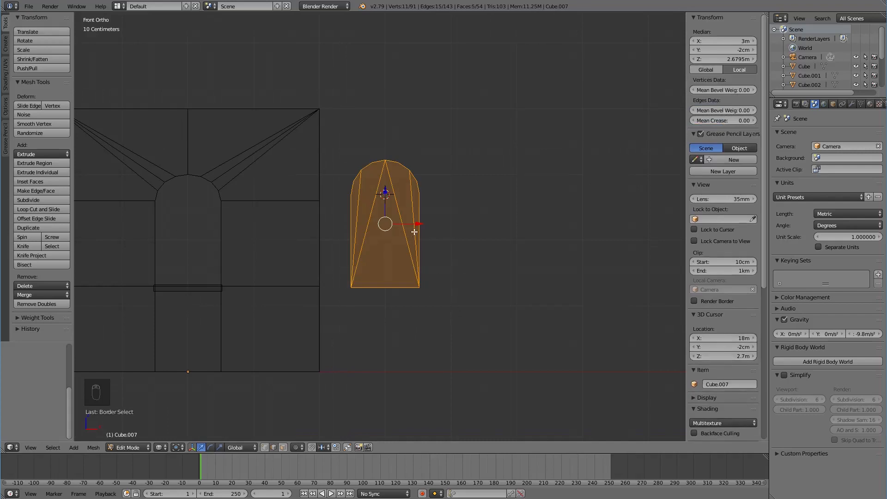
{"action": "mouse_move", "coordinate": [418, 223]}
{"action": "left_mouse_down"}
{"action": "mouse_move", "coordinate": [228, 228]}
{"action": "mouse_move", "coordinate": [425, 231]}
{"action": "mouse_move", "coordinate": [404, 234]}
{"action": "mouse_move", "coordinate": [418, 235]}
{"action": "left_mouse_up"}
Step: Flatten the pane's arched top by scaling its vertices along Z about the 3D cursor to a median Z of 2.9324 m
{"action": "scroll", "coordinate": [415, 209], "scroll_direction": "up", "scroll_amount": 3}
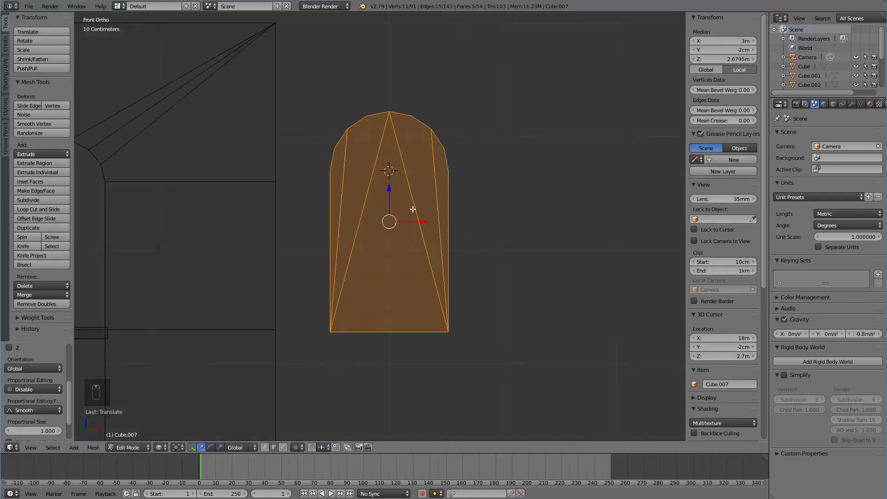
{"action": "key", "text": "a"}
{"action": "key", "text": "b"}
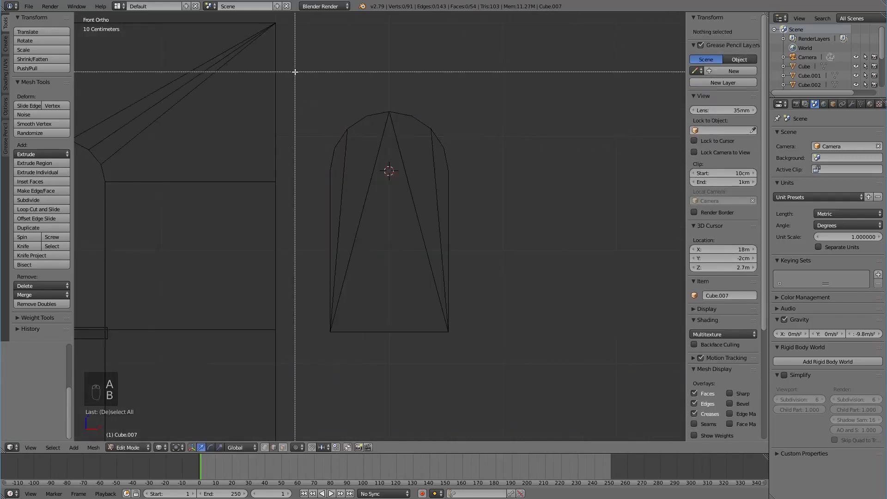
{"action": "left_click_drag", "start_coordinate": [322, 79], "coordinate": [494, 190]}
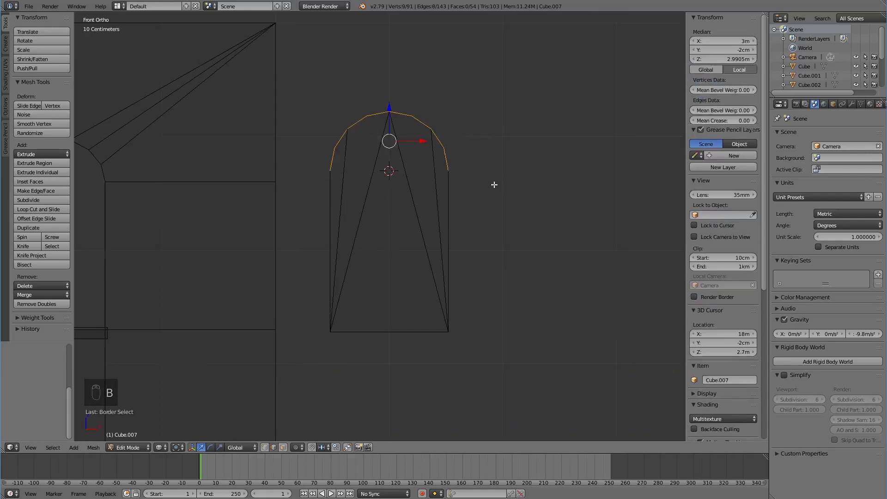
{"action": "scroll", "coordinate": [494, 182], "scroll_direction": "up", "scroll_amount": 1}
{"action": "middle_click_drag", "start_coordinate": [493, 162], "coordinate": [459, 238], "text": "shift"}
{"action": "scroll", "coordinate": [482, 236], "scroll_direction": "up", "scroll_amount": 1}
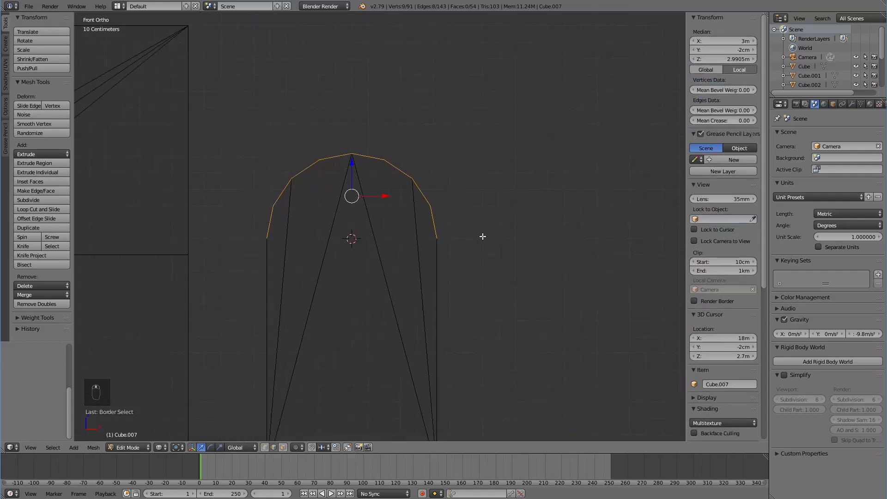
{"action": "key", "text": "comma"}
{"action": "key", "text": "period"}
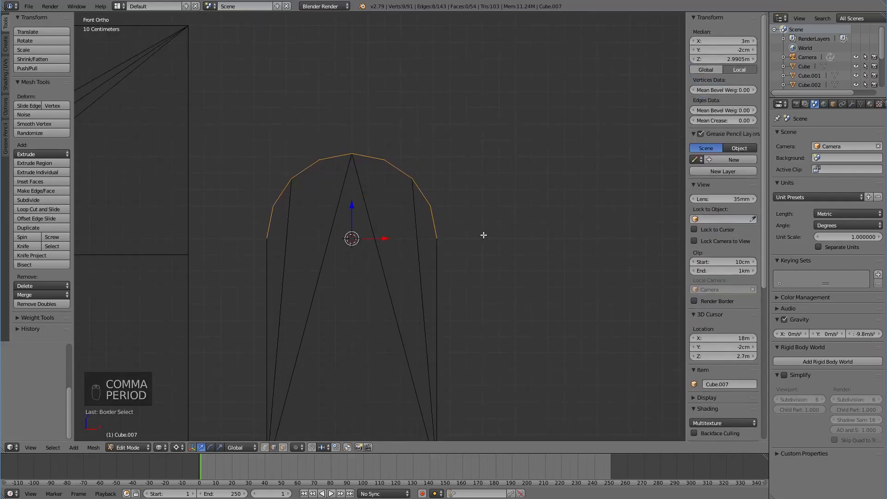
{"action": "key", "text": "s"}
{"action": "key", "text": "z"}
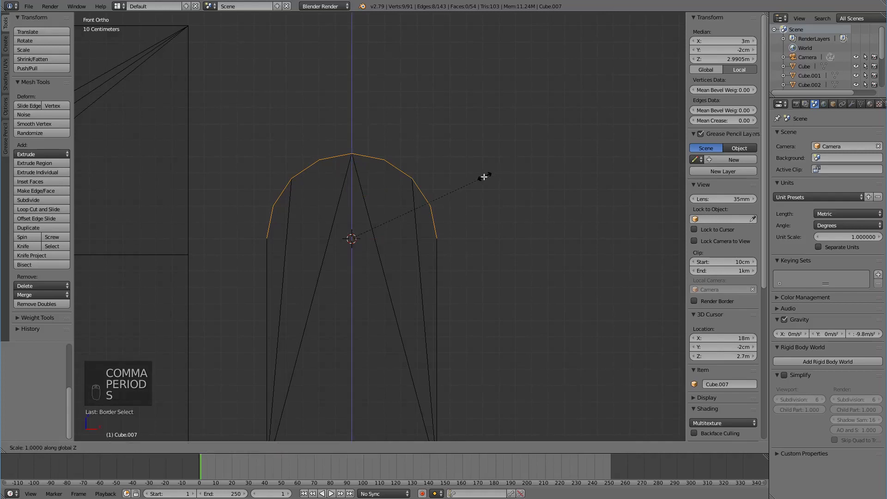
{"action": "left_click", "coordinate": [463, 181]}
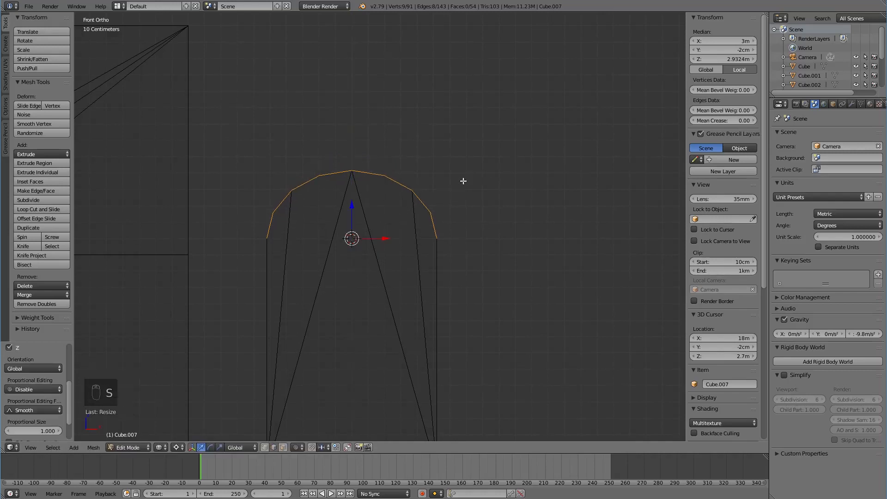
Step: Select the flattened pane and try shifting it along X towards the wall opening
{"action": "scroll", "coordinate": [463, 182], "scroll_direction": "down", "scroll_amount": 2}
{"action": "key", "text": "a"}
{"action": "scroll", "coordinate": [461, 195], "scroll_direction": "down", "scroll_amount": 2}
{"action": "key", "text": "b"}
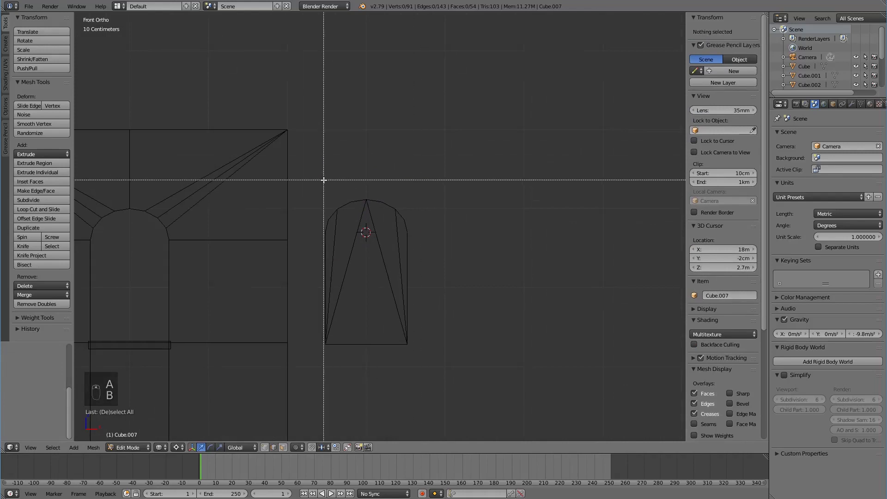
{"action": "left_click_drag", "start_coordinate": [314, 187], "coordinate": [443, 365]}
{"action": "middle_click_drag", "start_coordinate": [443, 364], "coordinate": [524, 340], "text": "shift"}
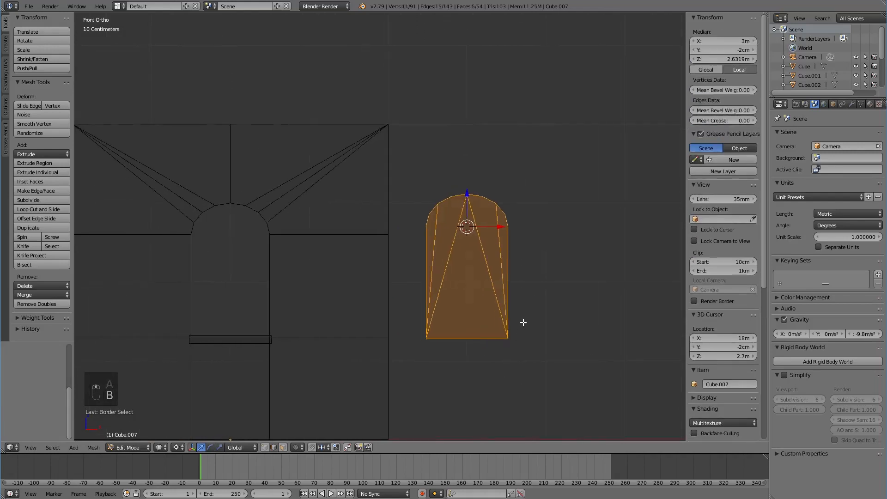
{"action": "key", "text": "g"}
{"action": "key", "text": "x"}
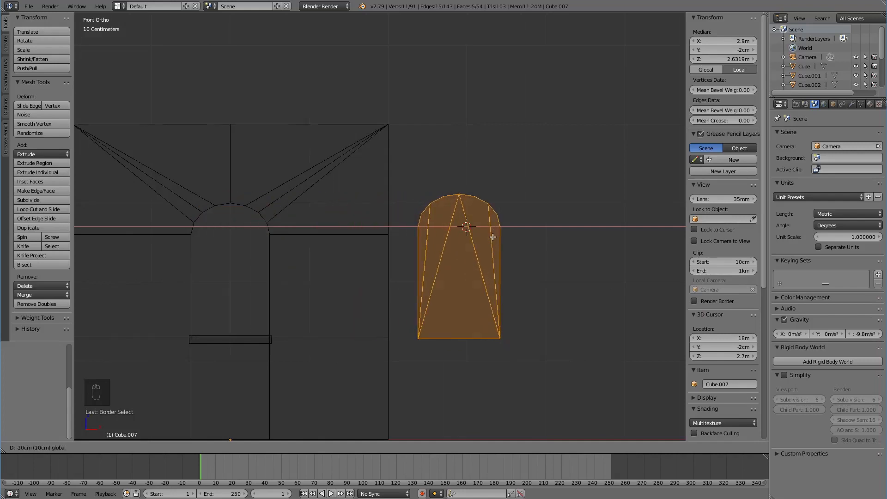
{"action": "left_click", "coordinate": [495, 248]}
{"action": "scroll", "coordinate": [496, 247], "scroll_direction": "up", "scroll_amount": 2}
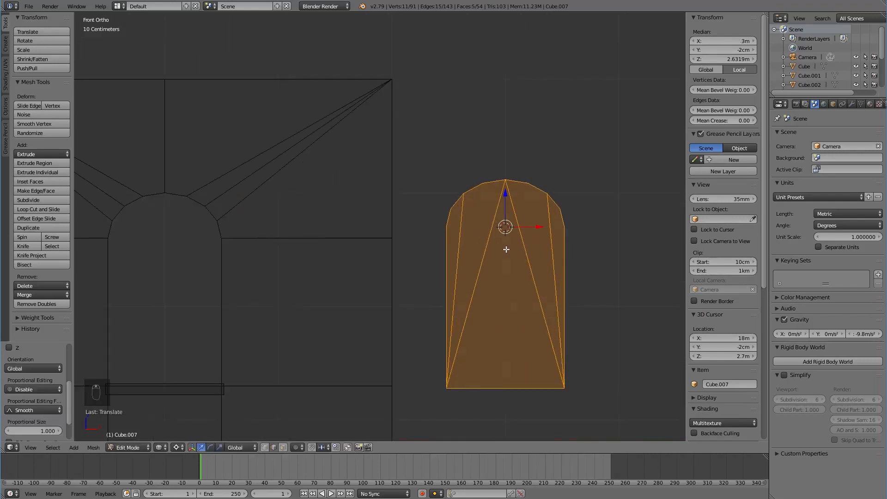
Step: Undo the pane shift and go back to having only the arched top selected
{"action": "key", "text": "ctrl+z"}
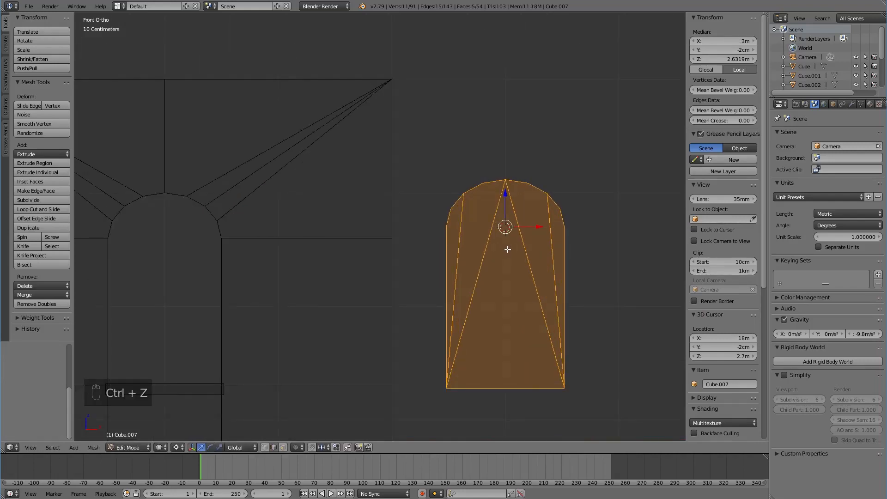
{"action": "key", "text": "ctrl+z"}
{"action": "key", "text": "ctrl+z"}
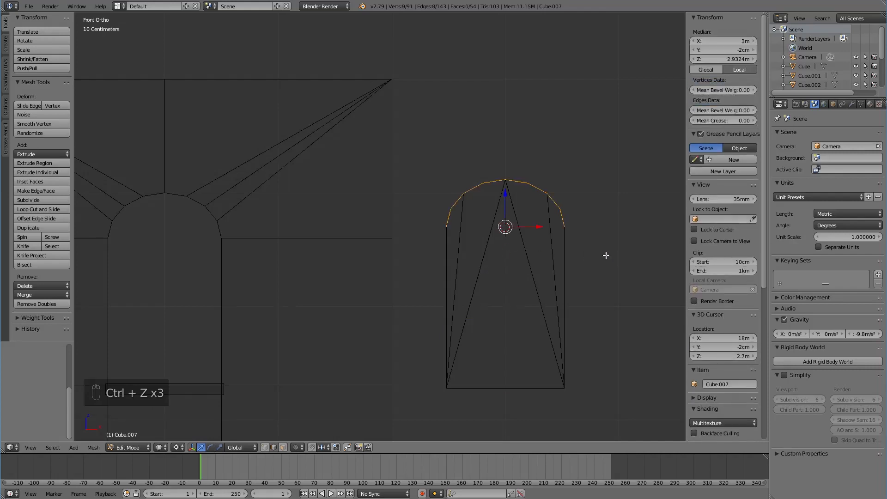
Step: Move the pane's arched top down along Z to a median Z of 2.8324 m
{"action": "middle_click_drag", "start_coordinate": [605, 255], "coordinate": [560, 253], "text": "shift"}
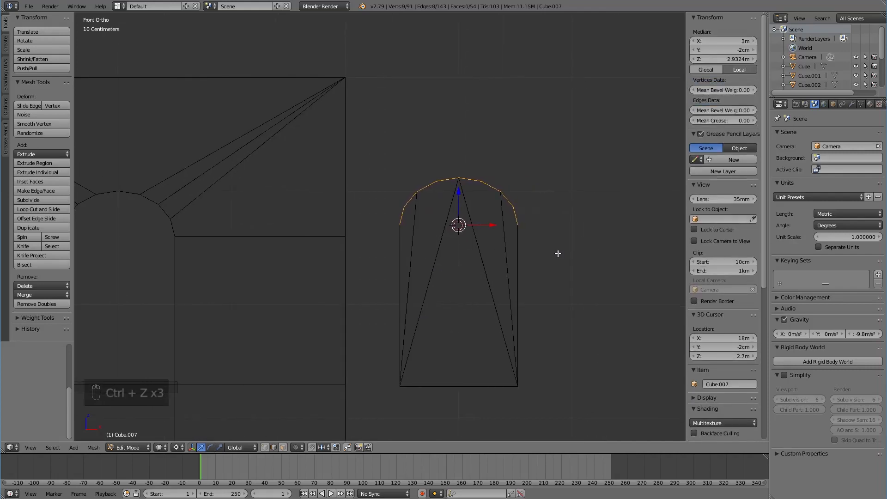
{"action": "key", "text": "g"}
{"action": "key", "text": "z"}
{"action": "left_click", "coordinate": [460, 205]}
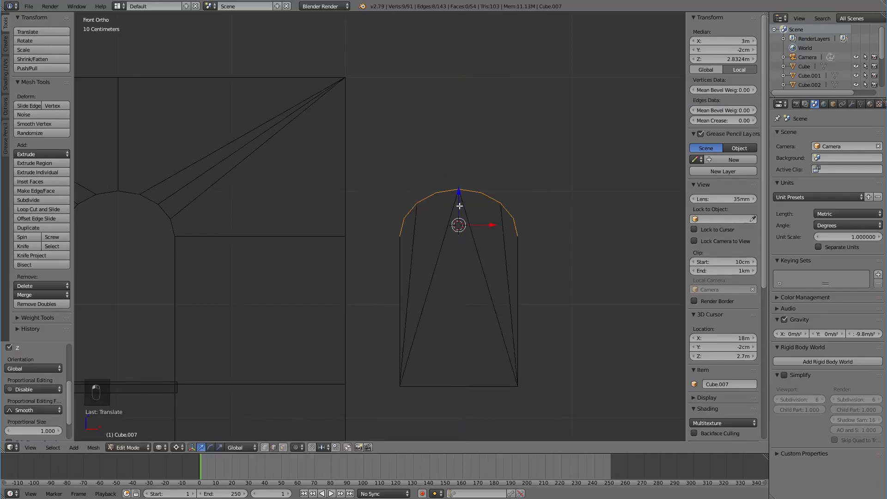
Step: Select the whole arched pane and move it -3 m along X into the wall's arched opening
{"action": "scroll", "coordinate": [500, 240], "scroll_direction": "down", "scroll_amount": 1}
{"action": "key", "text": "a"}
{"action": "key", "text": "b"}
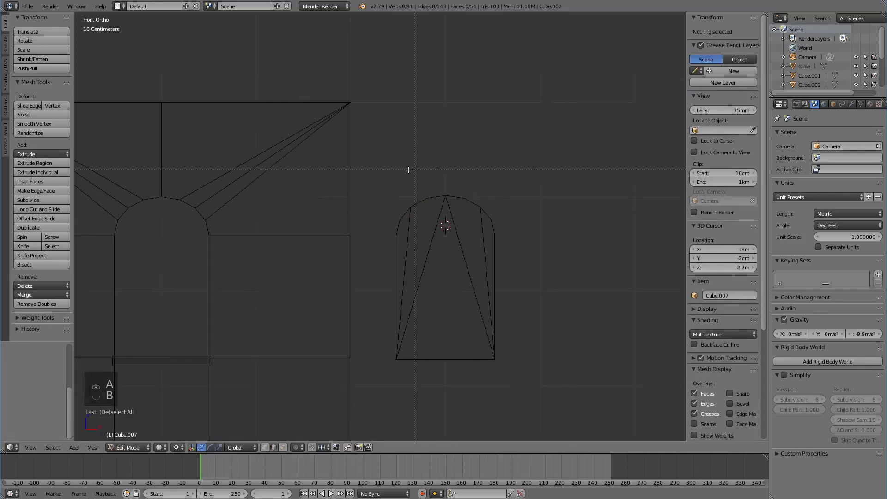
{"action": "left_click_drag", "start_coordinate": [380, 178], "coordinate": [509, 383]}
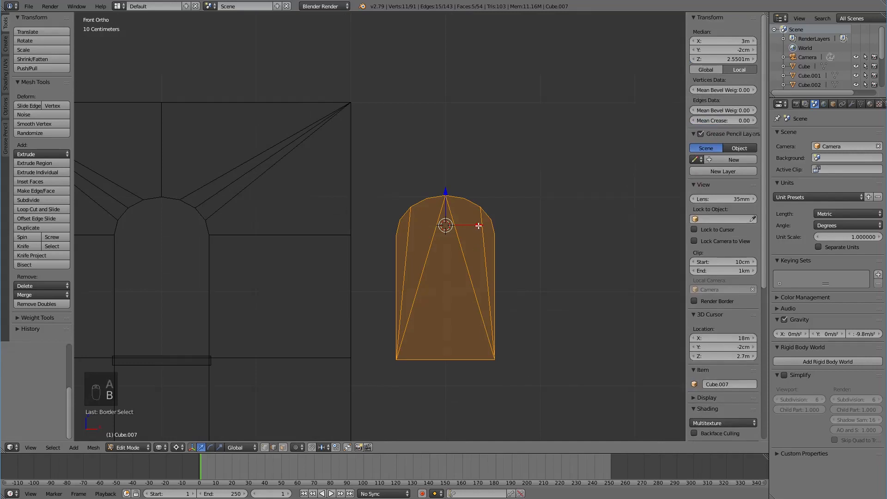
{"action": "key", "text": "g"}
{"action": "key", "text": "x"}
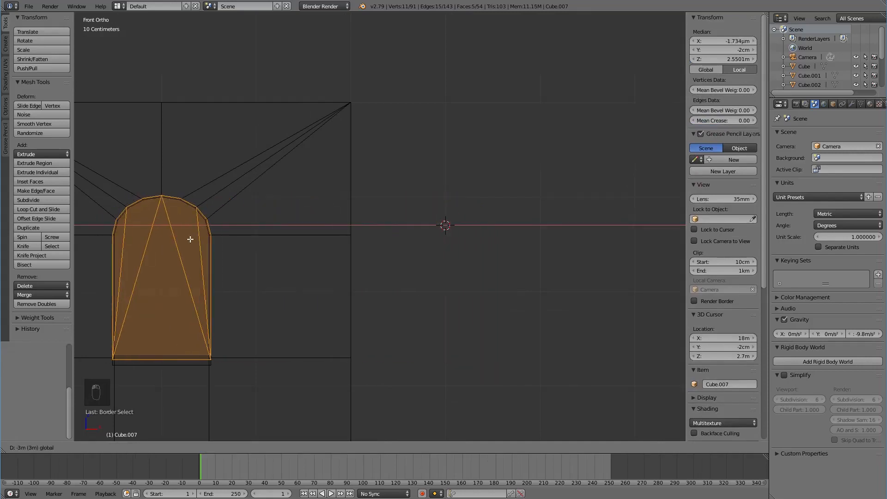
{"action": "left_click", "coordinate": [190, 240], "text": "ctrl"}
Step: Return to solid shading, recalculate the arched pane's normals, and deselect everything
{"action": "middle_click_drag", "start_coordinate": [270, 299], "coordinate": [403, 279], "text": "shift"}
{"action": "scroll", "coordinate": [404, 279], "scroll_direction": "up", "scroll_amount": 3}
{"action": "mouse_move", "coordinate": [335, 300]}
{"action": "middle_mouse_down", "text": "shift"}
{"action": "mouse_move", "coordinate": [475, 281]}
{"action": "mouse_move", "coordinate": [408, 293]}
{"action": "mouse_move", "coordinate": [443, 293]}
{"action": "middle_mouse_up", "text": "shift"}
{"action": "key", "text": "z"}
{"action": "key", "text": "ctrl+n"}
{"action": "key", "text": "a"}
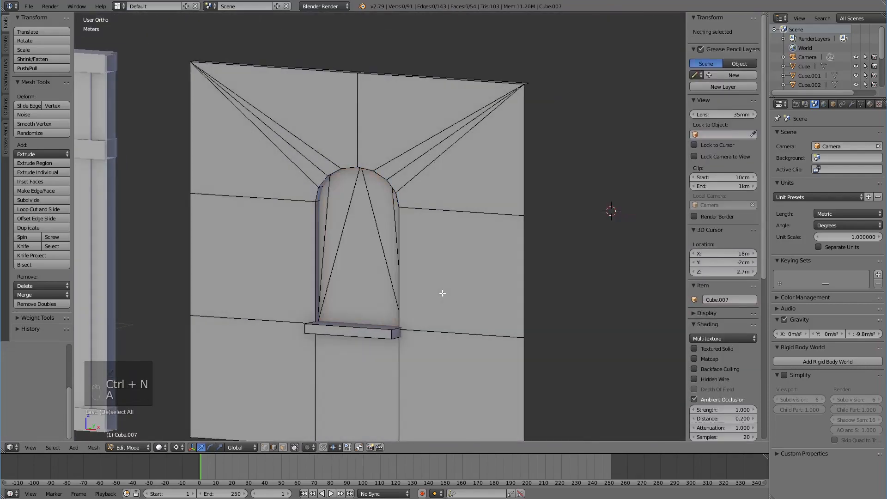
{"action": "scroll", "coordinate": [443, 292], "scroll_direction": "down", "scroll_amount": 2}
{"action": "mouse_move", "coordinate": [455, 292]}
{"action": "middle_mouse_down"}
{"action": "mouse_move", "coordinate": [504, 292]}
{"action": "mouse_move", "coordinate": [444, 292]}
{"action": "middle_mouse_up"}
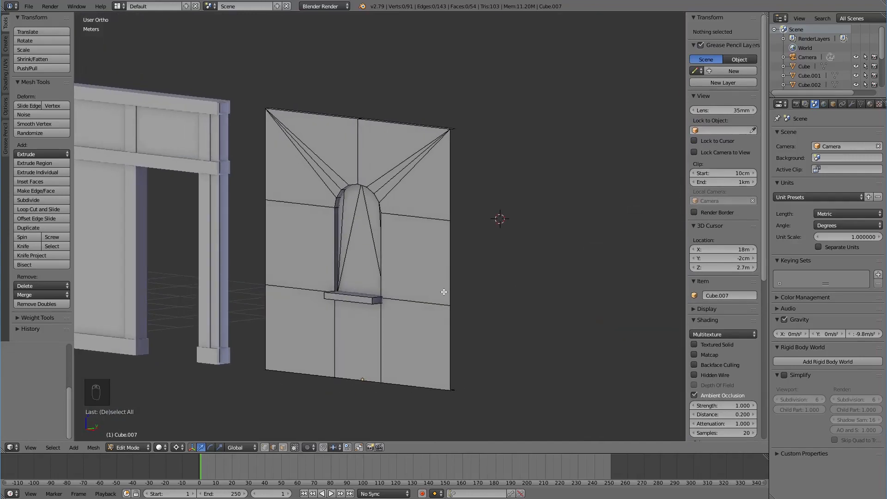
Step: Select all visible wall, pane and sill geometry and duplicate it in place
{"action": "key", "text": "a"}
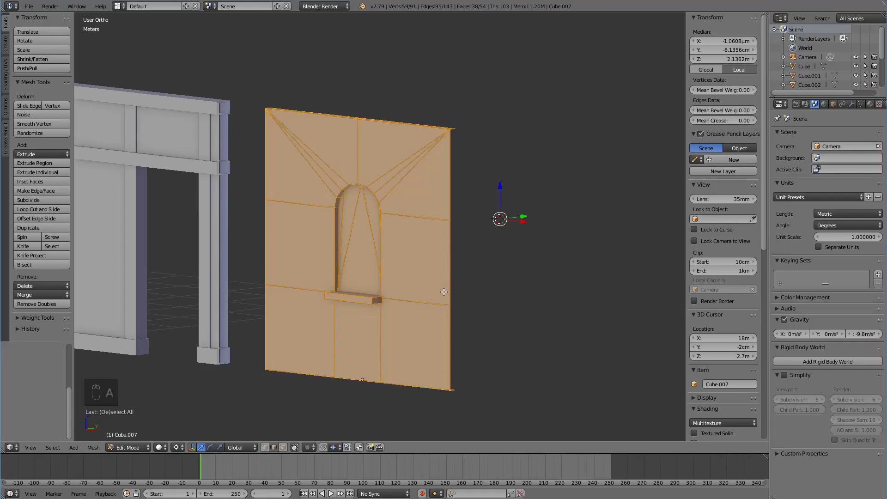
{"action": "key", "text": "shift+d"}
{"action": "right_click", "coordinate": [543, 293]}
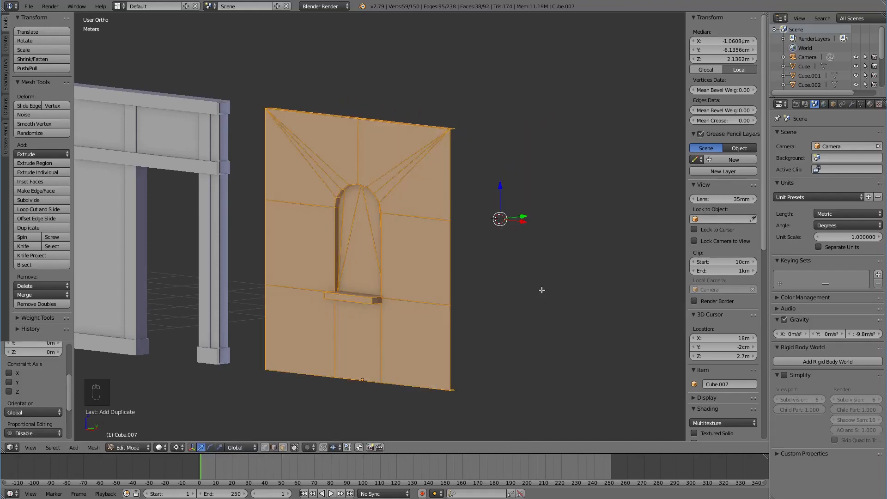
Step: Snap the 3D cursor to the wall object's origin in Object Mode and return to editing its mesh
{"action": "key", "text": "Tab"}
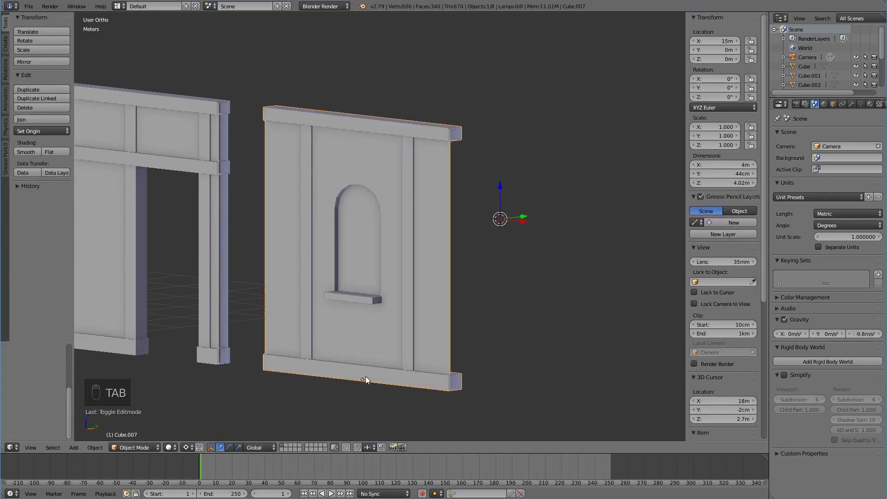
{"action": "key", "text": "shift+s"}
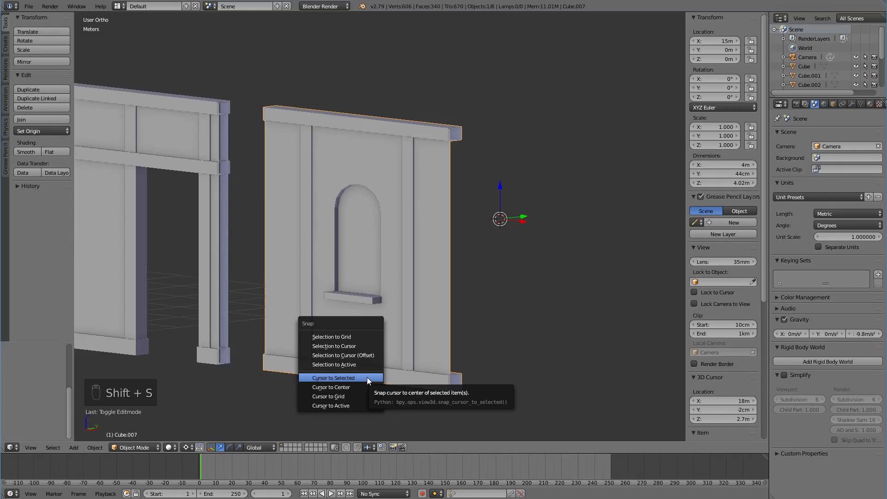
{"action": "left_click", "coordinate": [367, 377]}
{"action": "key", "text": "Tab"}
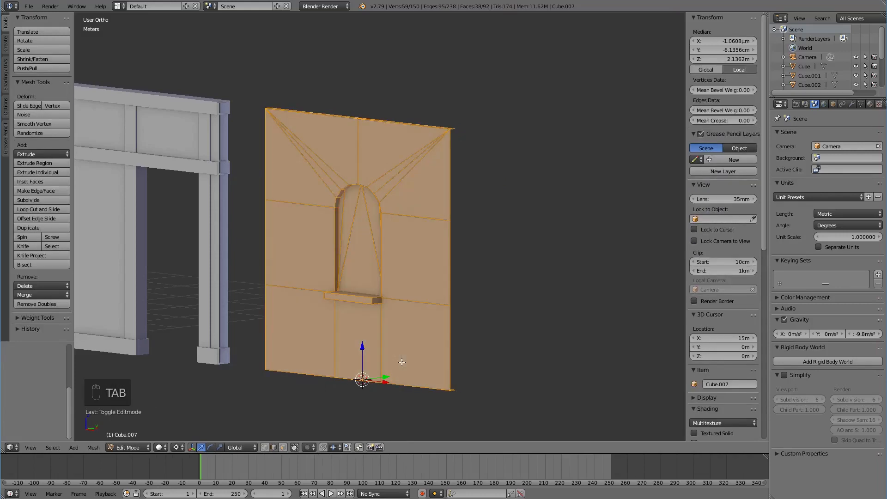
Step: Mirror the duplicated wall half along the global Y axis about the 3D cursor
{"action": "key", "text": "ctrl+m"}
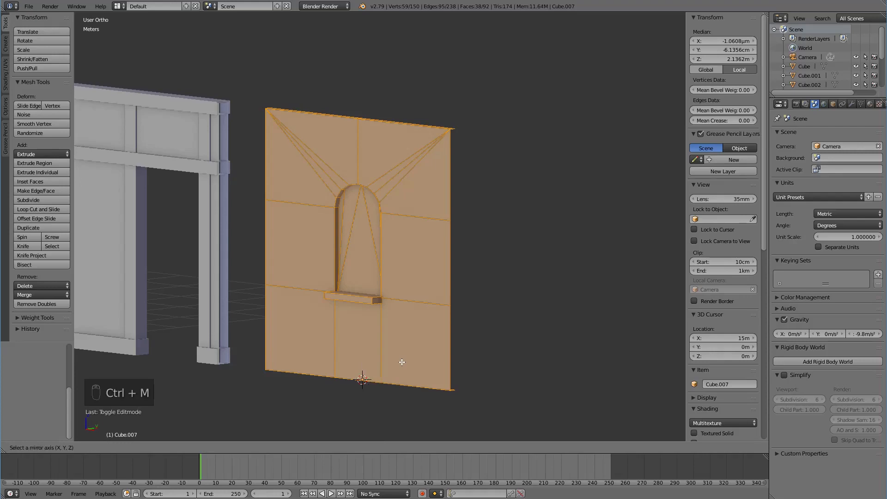
{"action": "key", "text": "y"}
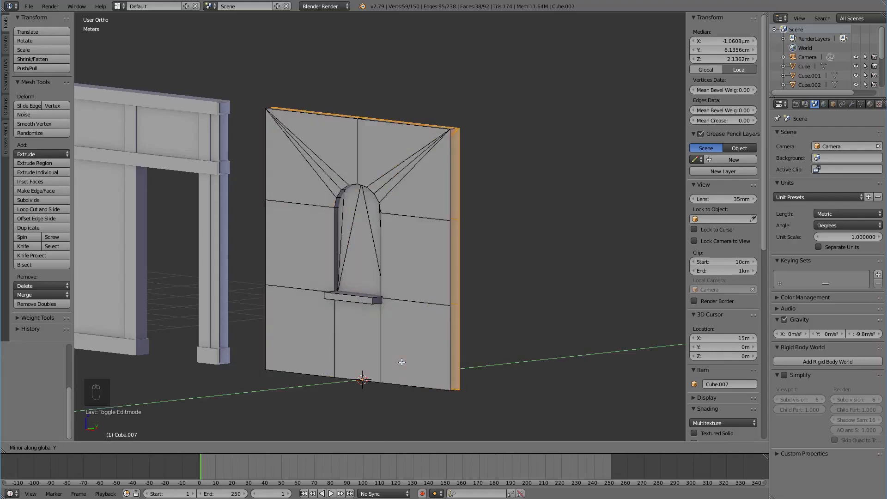
{"action": "left_click", "coordinate": [401, 362]}
{"action": "mouse_move", "coordinate": [460, 307]}
{"action": "middle_mouse_down"}
{"action": "mouse_move", "coordinate": [369, 306]}
{"action": "mouse_move", "coordinate": [447, 313]}
{"action": "middle_mouse_up"}
Step: Select both wall halves and remove the doubled vertices where they meet
{"action": "key", "text": "a"}
{"action": "key", "text": "a"}
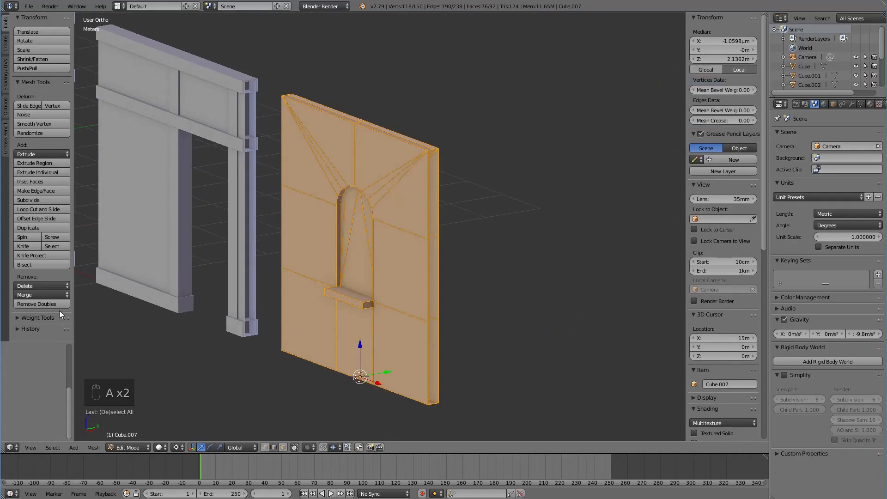
{"action": "left_click", "coordinate": [54, 301]}
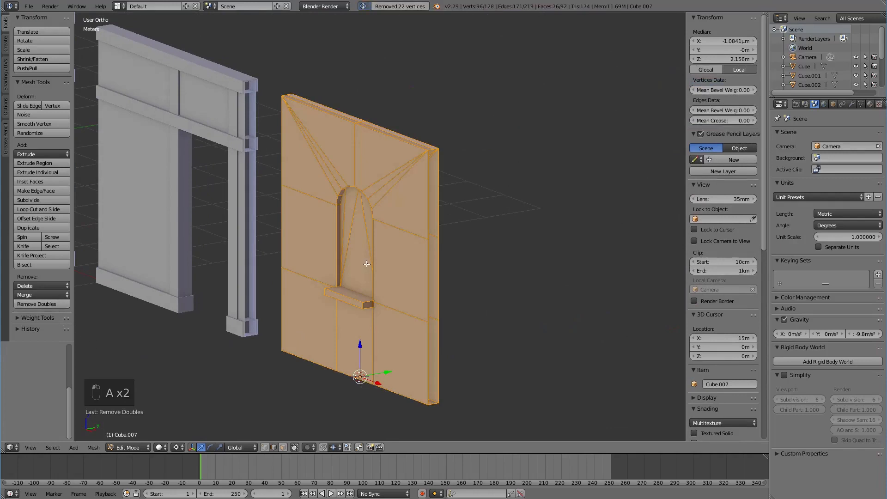
Step: Make the normals of the joined wall geometry consistent and clear the selection
{"action": "middle_click_drag", "start_coordinate": [372, 264], "coordinate": [396, 289]}
{"action": "scroll", "coordinate": [388, 185], "scroll_direction": "up", "scroll_amount": 3}
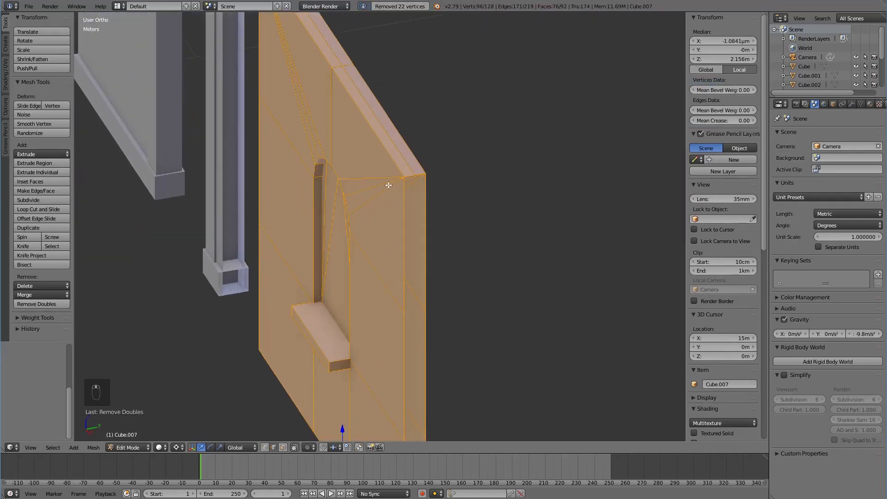
{"action": "key", "text": "a"}
{"action": "middle_click_drag", "start_coordinate": [406, 155], "coordinate": [409, 179]}
{"action": "key", "text": "a"}
{"action": "key", "text": "ctrl+n"}
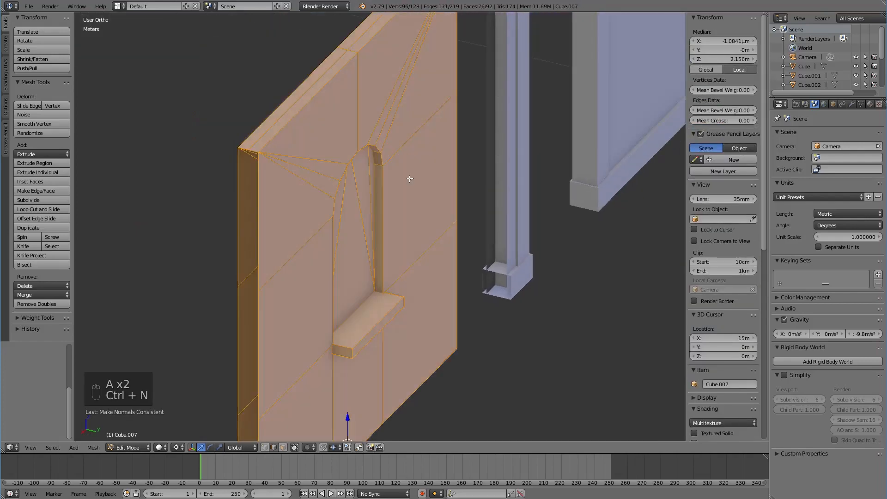
{"action": "key", "text": "a"}
Step: Remove the centre edge lines along the wall's top and bottom faces with Limited Dissolve
{"action": "middle_click_drag", "start_coordinate": [298, 142], "coordinate": [424, 156]}
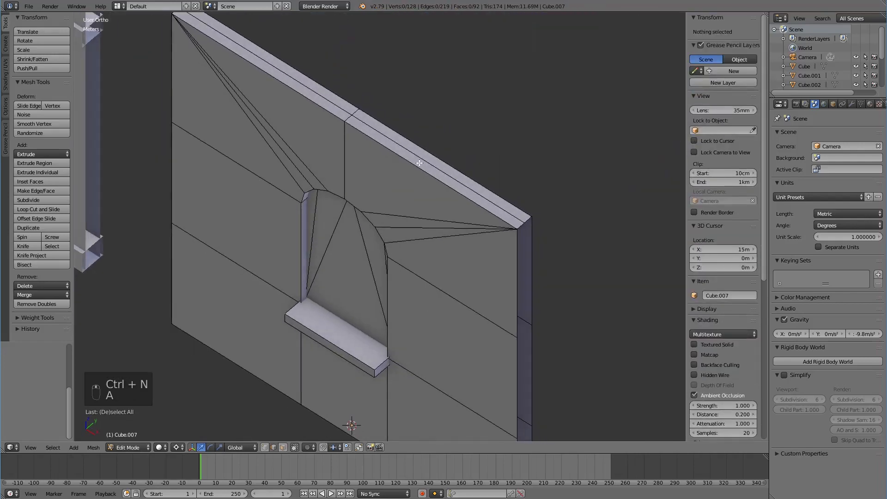
{"action": "right_click", "coordinate": [423, 156], "text": "alt"}
{"action": "key", "text": "x"}
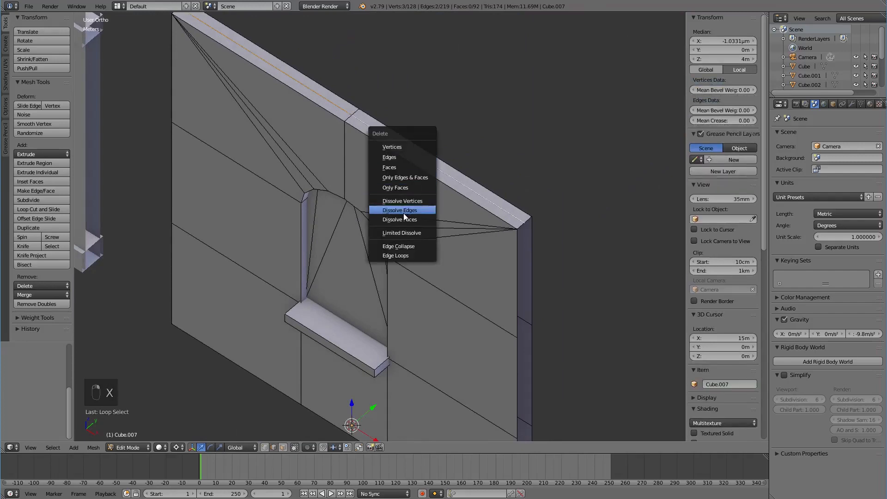
{"action": "left_click", "coordinate": [404, 233]}
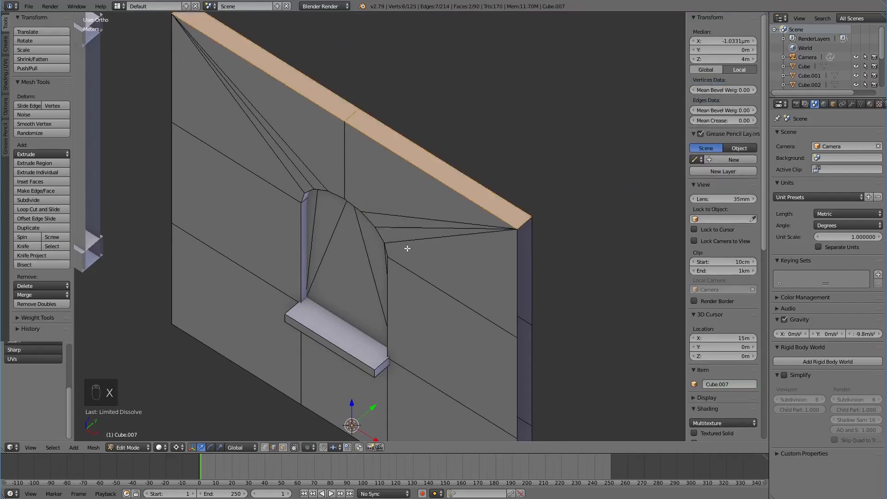
{"action": "middle_click_drag", "start_coordinate": [407, 249], "coordinate": [399, 143]}
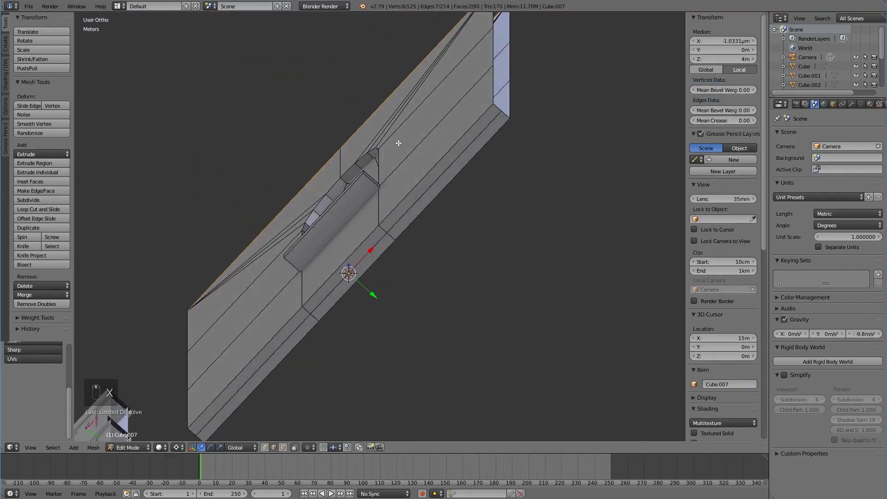
{"action": "right_click", "coordinate": [402, 215], "text": "alt"}
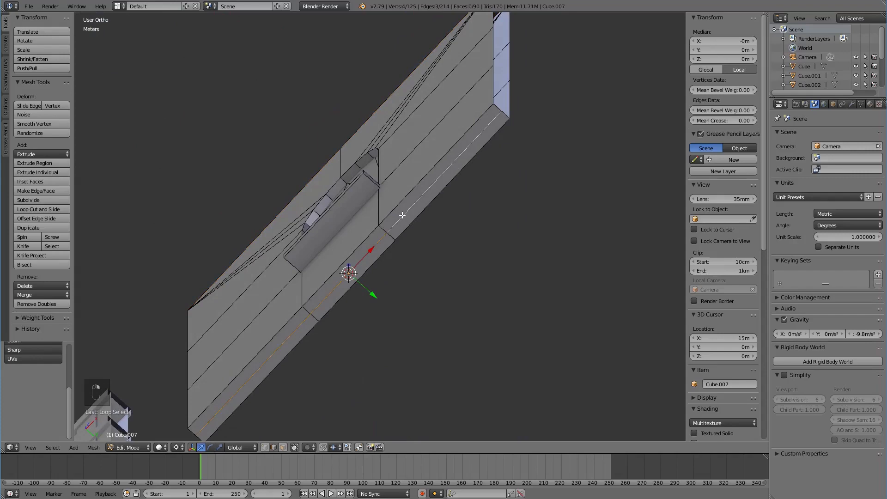
{"action": "key", "text": "x"}
{"action": "left_click", "coordinate": [403, 214]}
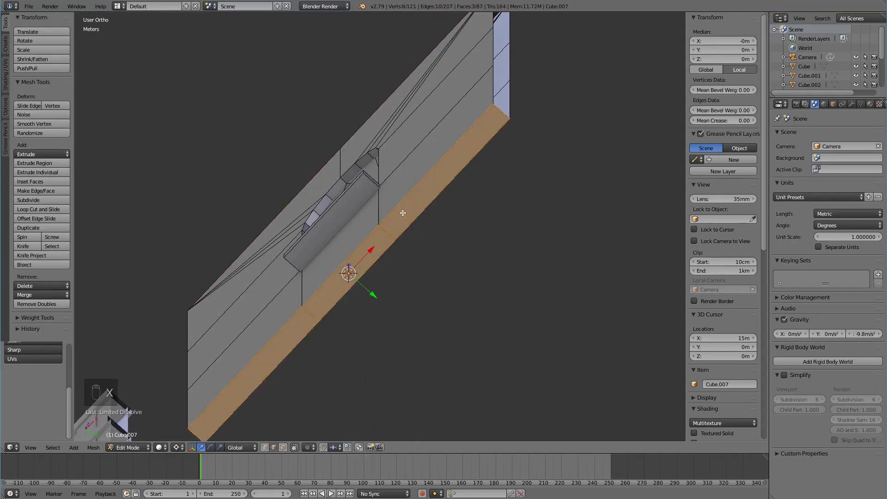
Step: Remove the middle edge loop around the inside of the arched opening with Limited Dissolve
{"action": "middle_click_drag", "start_coordinate": [403, 213], "coordinate": [419, 202]}
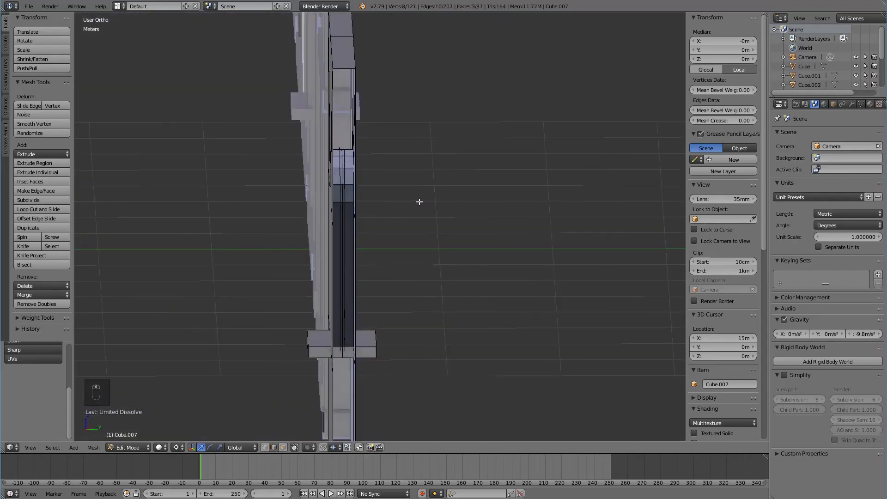
{"action": "scroll", "coordinate": [388, 202], "scroll_direction": "up", "scroll_amount": 7}
{"action": "middle_click_drag", "start_coordinate": [301, 198], "coordinate": [367, 260], "text": "shift"}
{"action": "scroll", "coordinate": [367, 260], "scroll_direction": "up", "scroll_amount": 2}
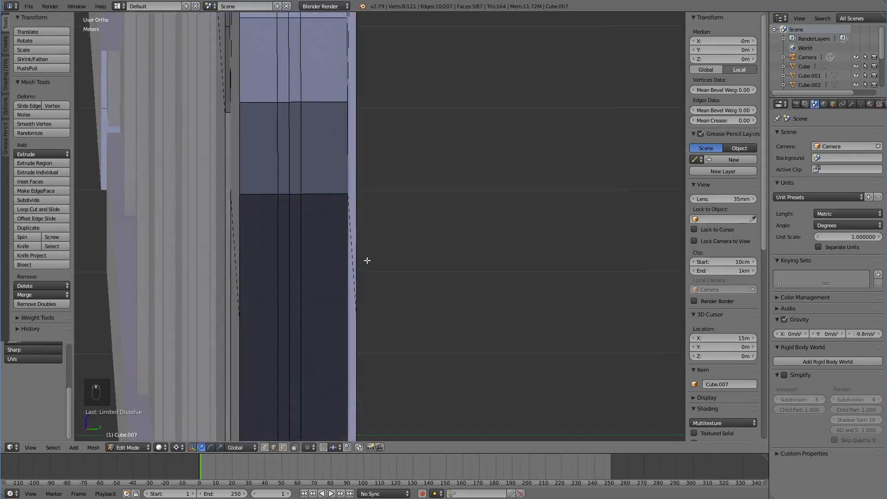
{"action": "right_click", "coordinate": [294, 168], "text": "alt"}
{"action": "key", "text": "x"}
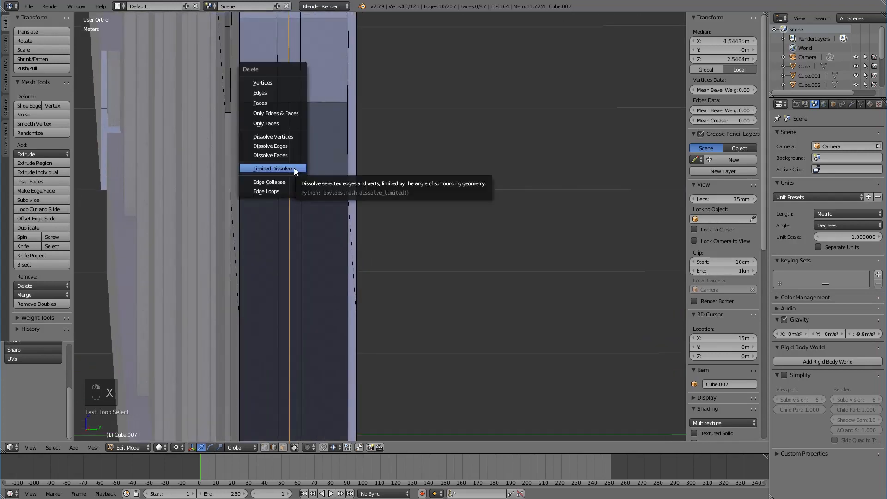
{"action": "left_click", "coordinate": [272, 169]}
Step: Select the middle edge loop of the window sill, remove it with Limited Dissolve, and clear the selection
{"action": "scroll", "coordinate": [294, 168], "scroll_direction": "down", "scroll_amount": 4}
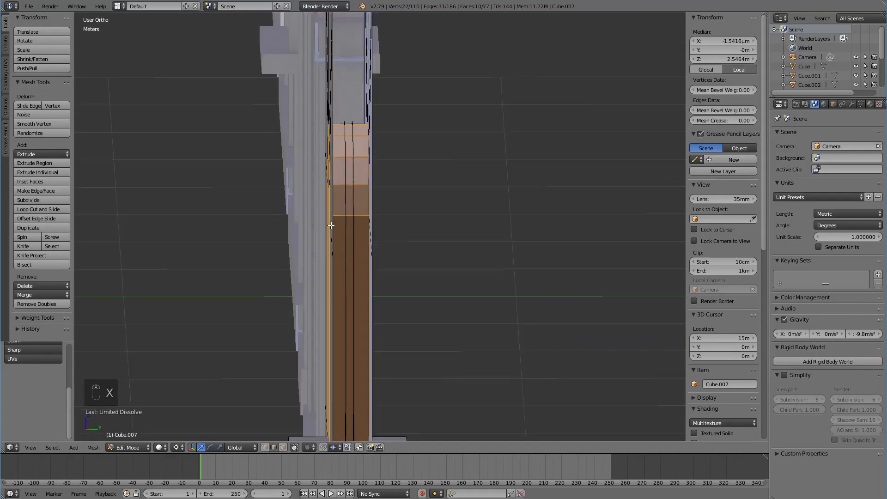
{"action": "key", "text": "a"}
{"action": "middle_click_drag", "start_coordinate": [337, 240], "coordinate": [434, 252]}
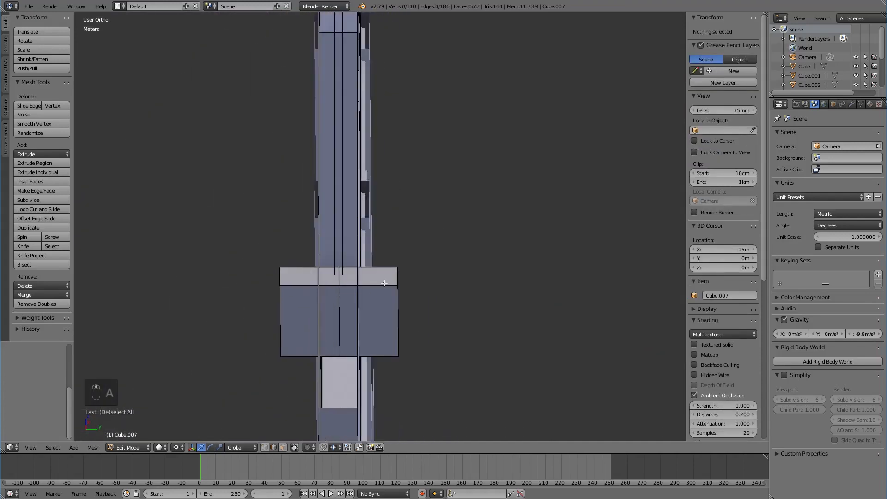
{"action": "key", "text": "l"}
{"action": "key", "text": "x"}
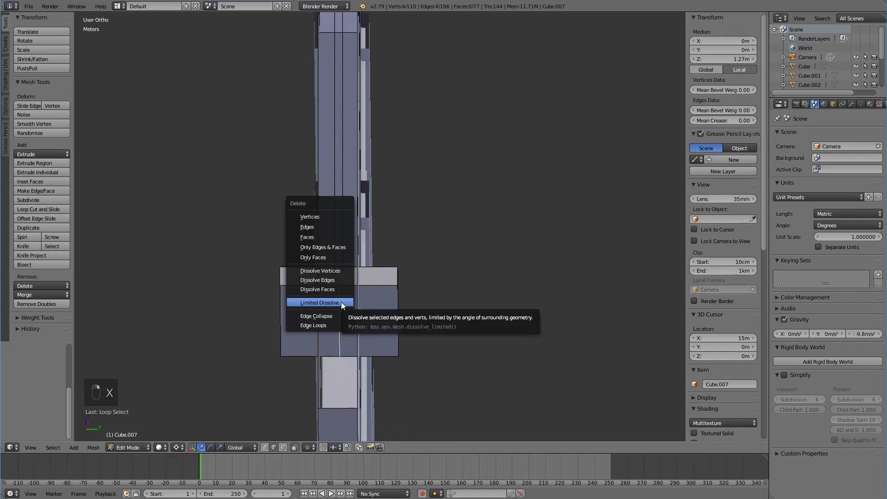
{"action": "left_click", "coordinate": [341, 301]}
{"action": "key", "text": "a"}
Step: Inspect all the visible wall geometry in wireframe and return to solid shading with nothing selected
{"action": "mouse_move", "coordinate": [346, 294]}
{"action": "middle_mouse_down"}
{"action": "mouse_move", "coordinate": [408, 318]}
{"action": "mouse_move", "coordinate": [409, 347]}
{"action": "mouse_move", "coordinate": [529, 329]}
{"action": "mouse_move", "coordinate": [405, 324]}
{"action": "middle_mouse_up"}
{"action": "scroll", "coordinate": [390, 319], "scroll_direction": "down", "scroll_amount": 1}
{"action": "key", "text": "a"}
{"action": "key", "text": "z"}
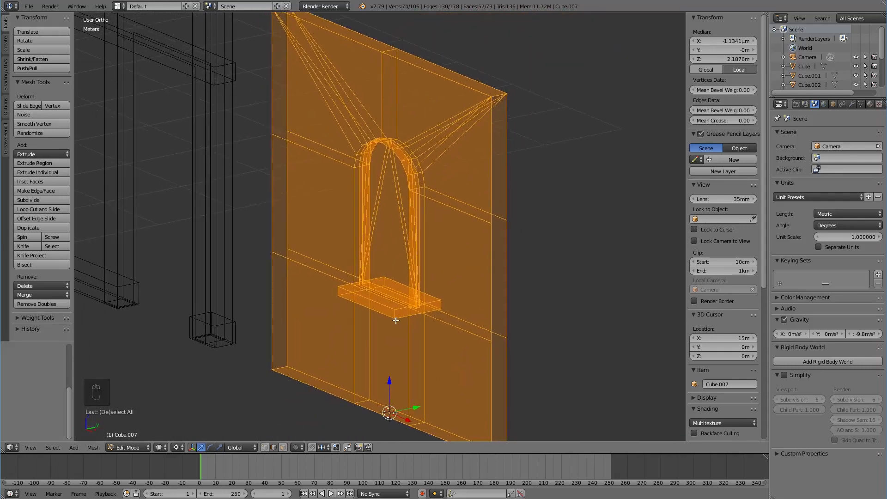
{"action": "key", "text": "z"}
{"action": "key", "text": "a"}
{"action": "middle_click_drag", "start_coordinate": [394, 324], "coordinate": [425, 312]}
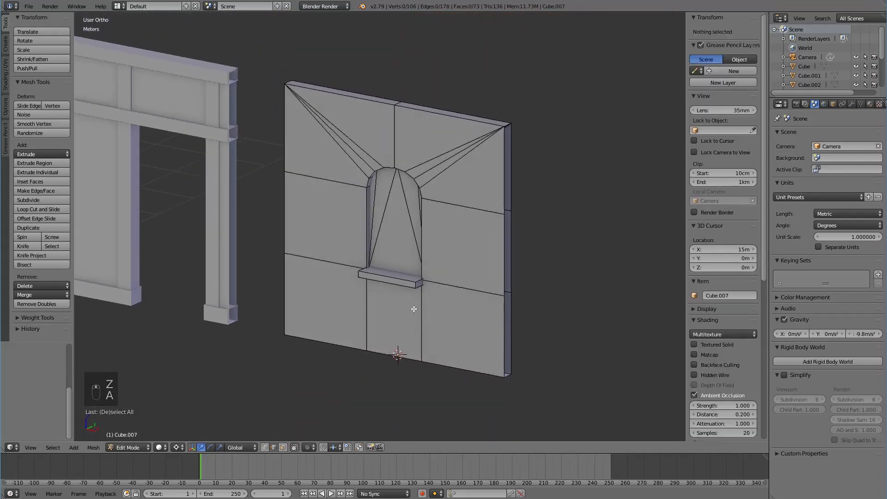
Step: Reveal the wall's hidden beam and trim geometry, clear the selection, and return to Object Mode
{"action": "key", "text": "alt+h"}
{"action": "key", "text": "a"}
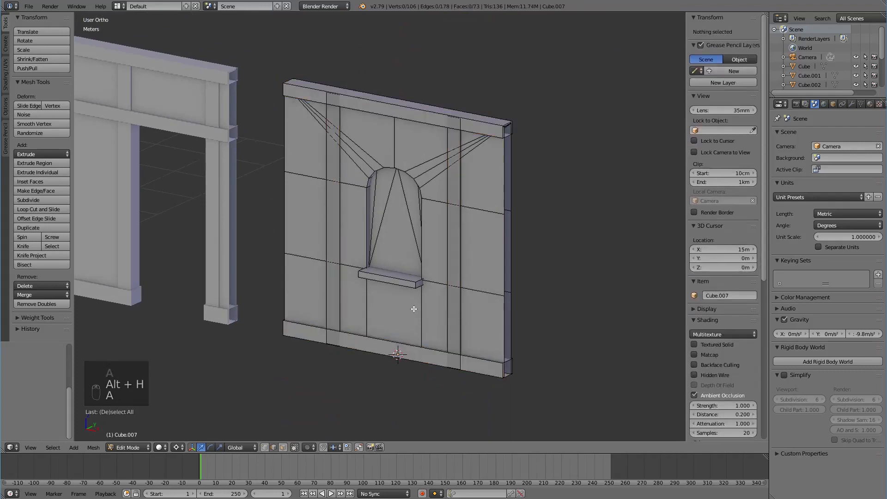
{"action": "key", "text": "Tab"}
{"action": "middle_click_drag", "start_coordinate": [438, 317], "coordinate": [433, 293]}
{"action": "scroll", "coordinate": [438, 292], "scroll_direction": "up", "scroll_amount": 3}
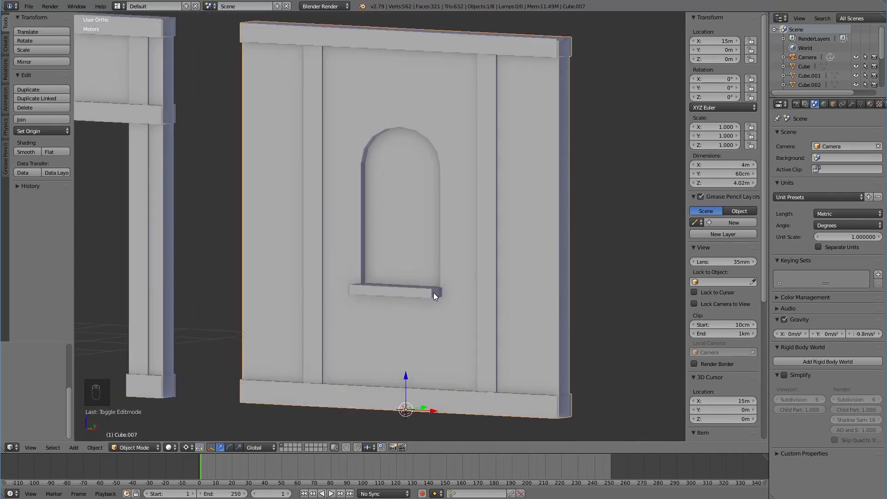
Step: Reset the 3D cursor to the world origin and view the full row of wall modules in perspective
{"action": "key", "text": "shift+c"}
{"action": "scroll", "coordinate": [434, 292], "scroll_direction": "down", "scroll_amount": 2}
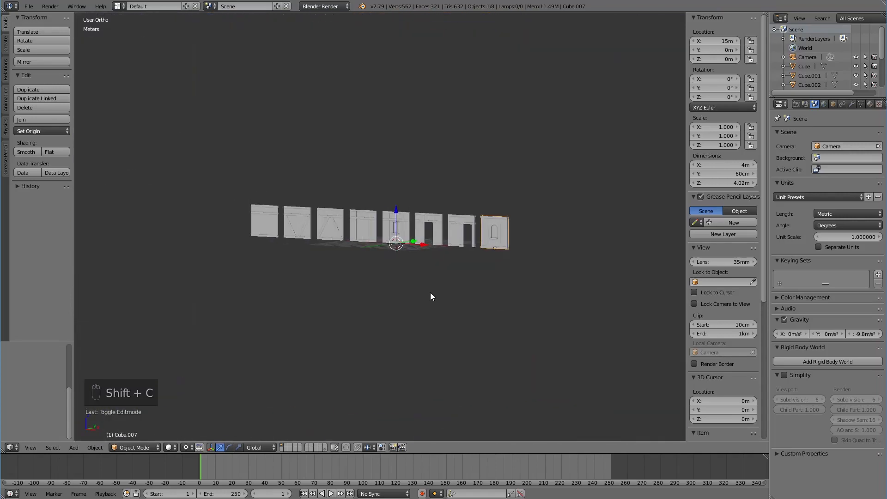
{"action": "scroll", "coordinate": [430, 293], "scroll_direction": "up", "scroll_amount": 2}
{"action": "key", "text": "KP_5"}
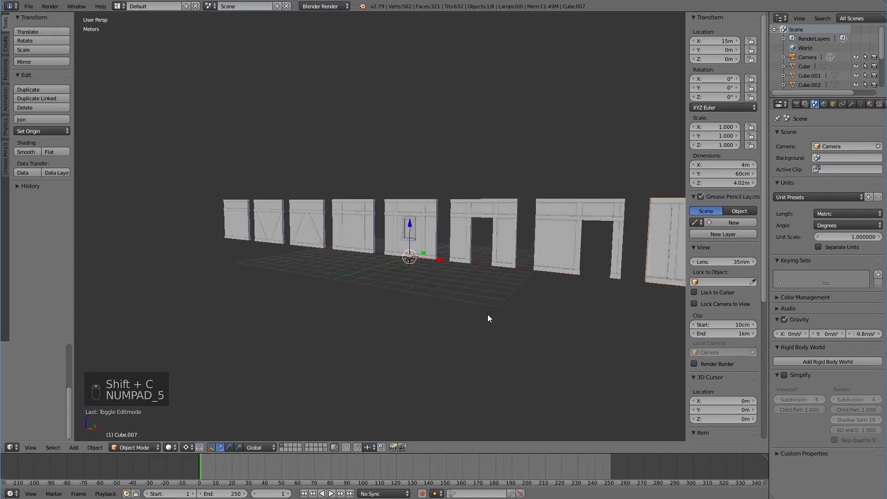
{"action": "middle_click_drag", "start_coordinate": [487, 317], "coordinate": [391, 313]}
{"action": "scroll", "coordinate": [404, 313], "scroll_direction": "up", "scroll_amount": 1}
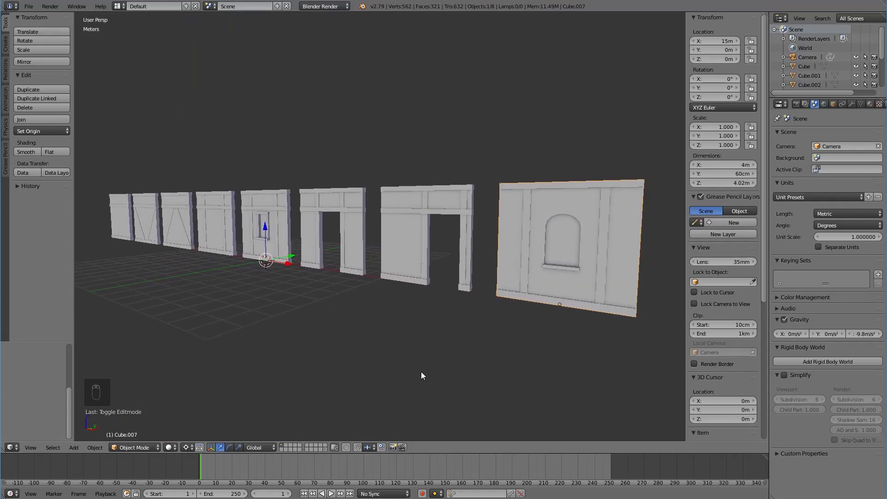